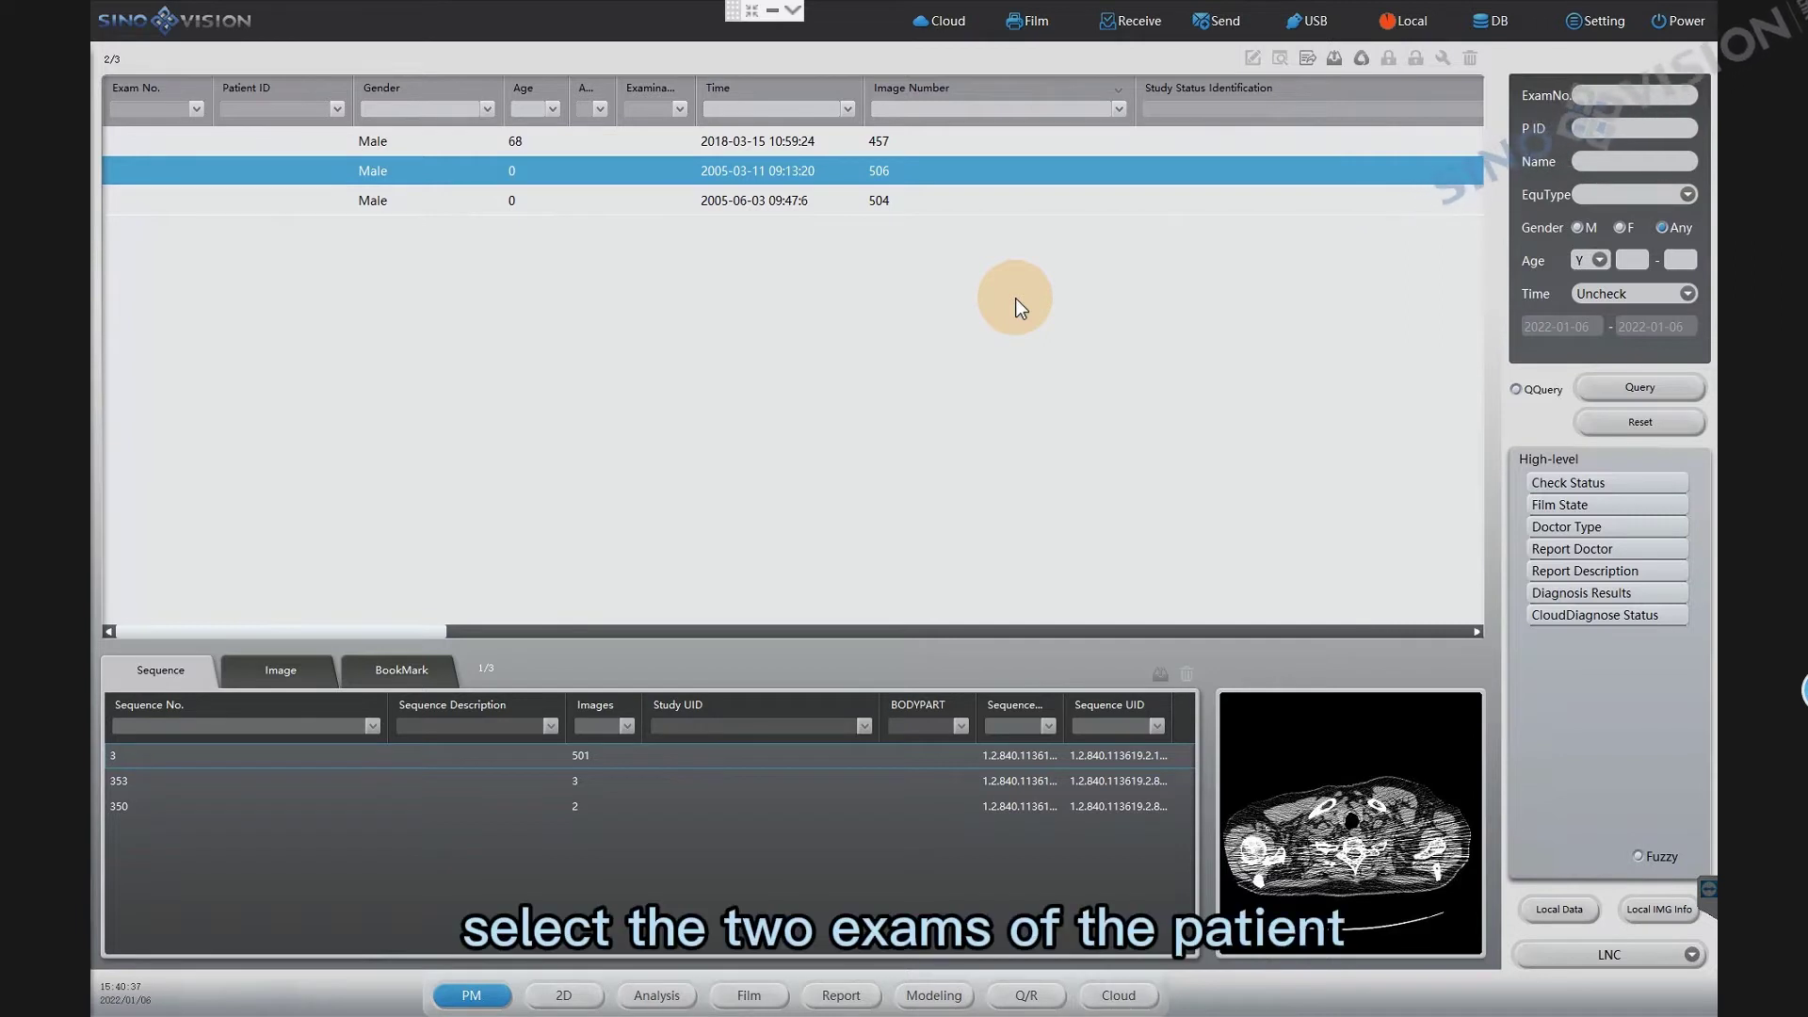
# Add the 2005-06-03 exam to the selection, launch Lung Nodules Comp., and show the module grid.
pyautogui.keyDown('ctrl'); pyautogui.click(894, 202); pyautogui.keyUp('ctrl')
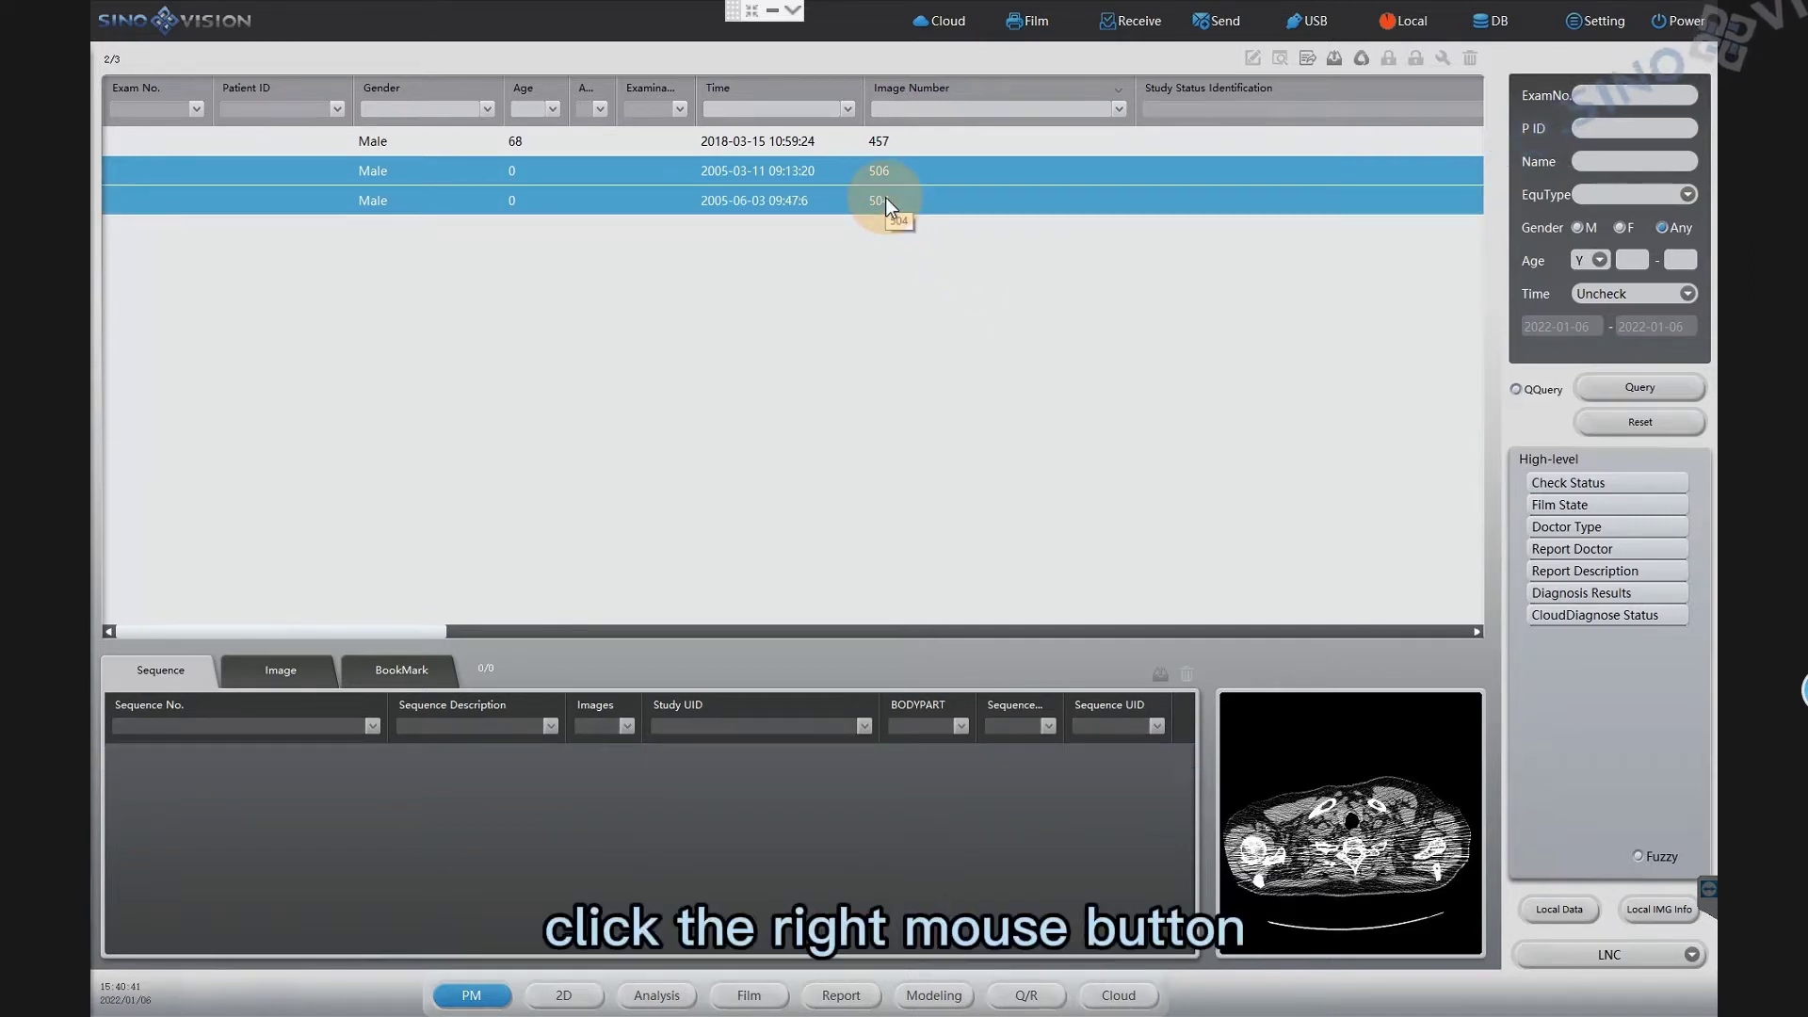
pyautogui.rightClick(885, 200)
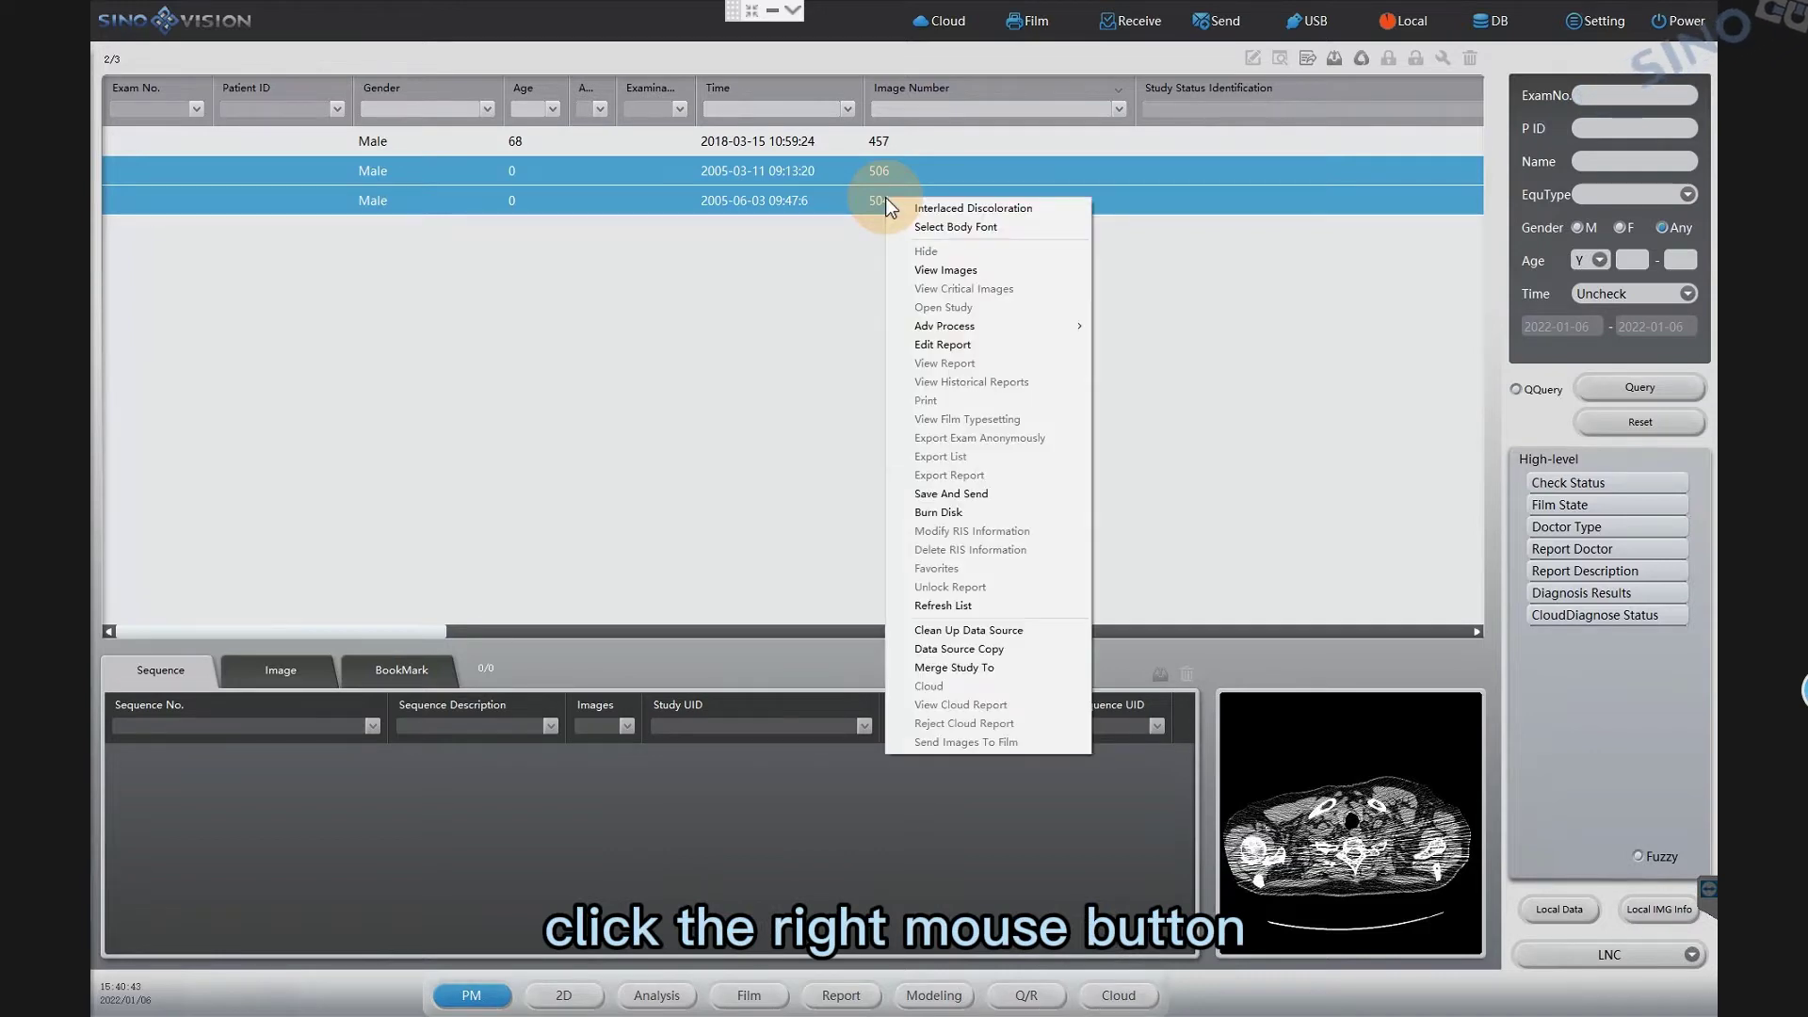
pyautogui.moveTo(1013, 326)
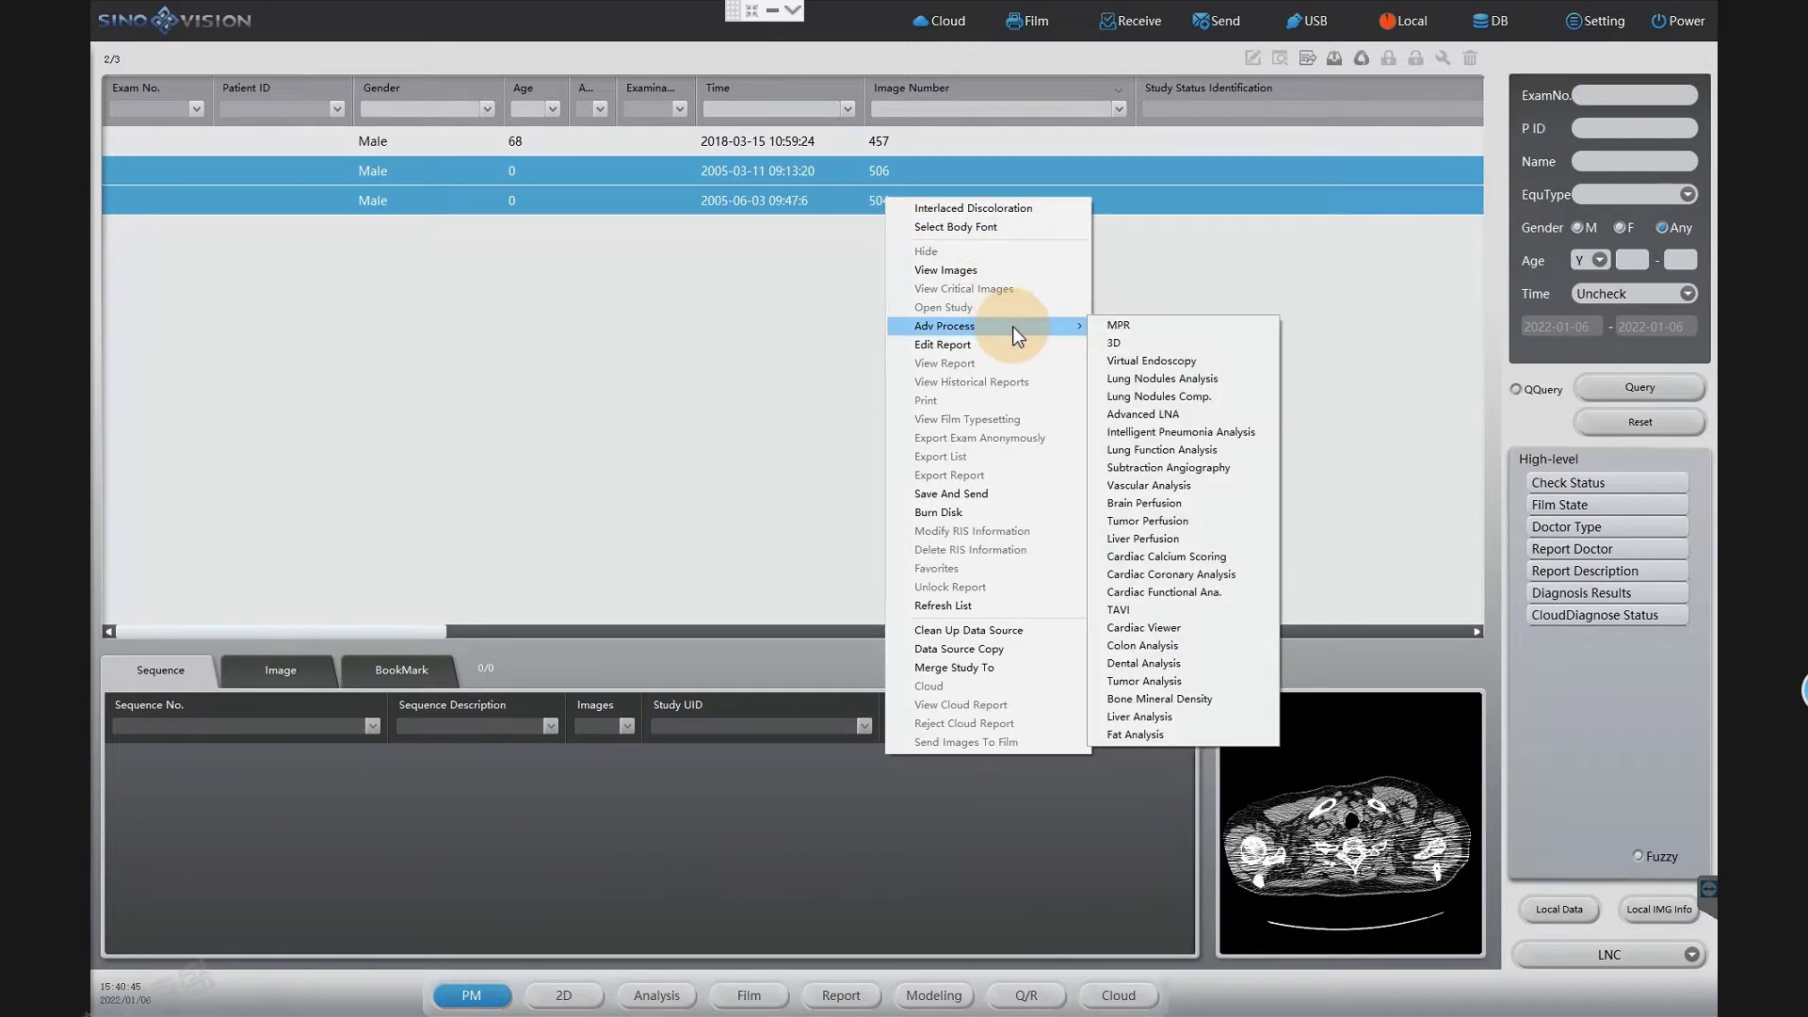
pyautogui.click(1226, 396)
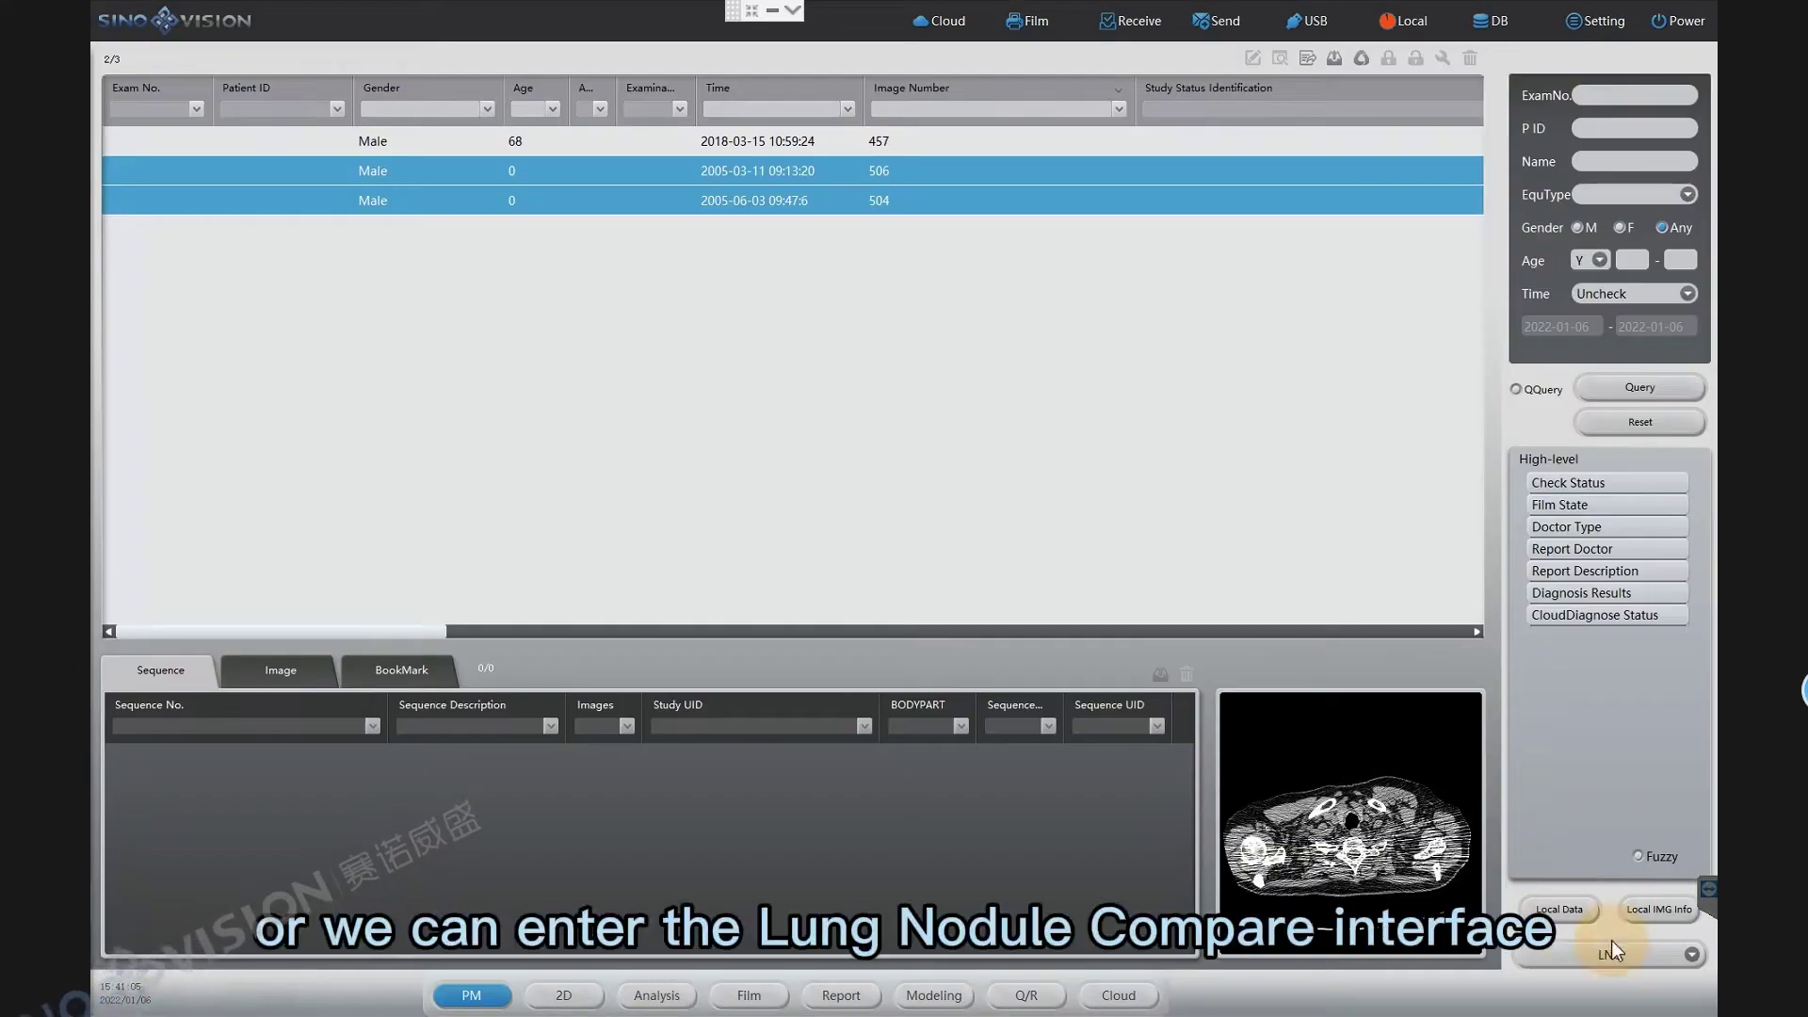
pyautogui.click(1692, 954)
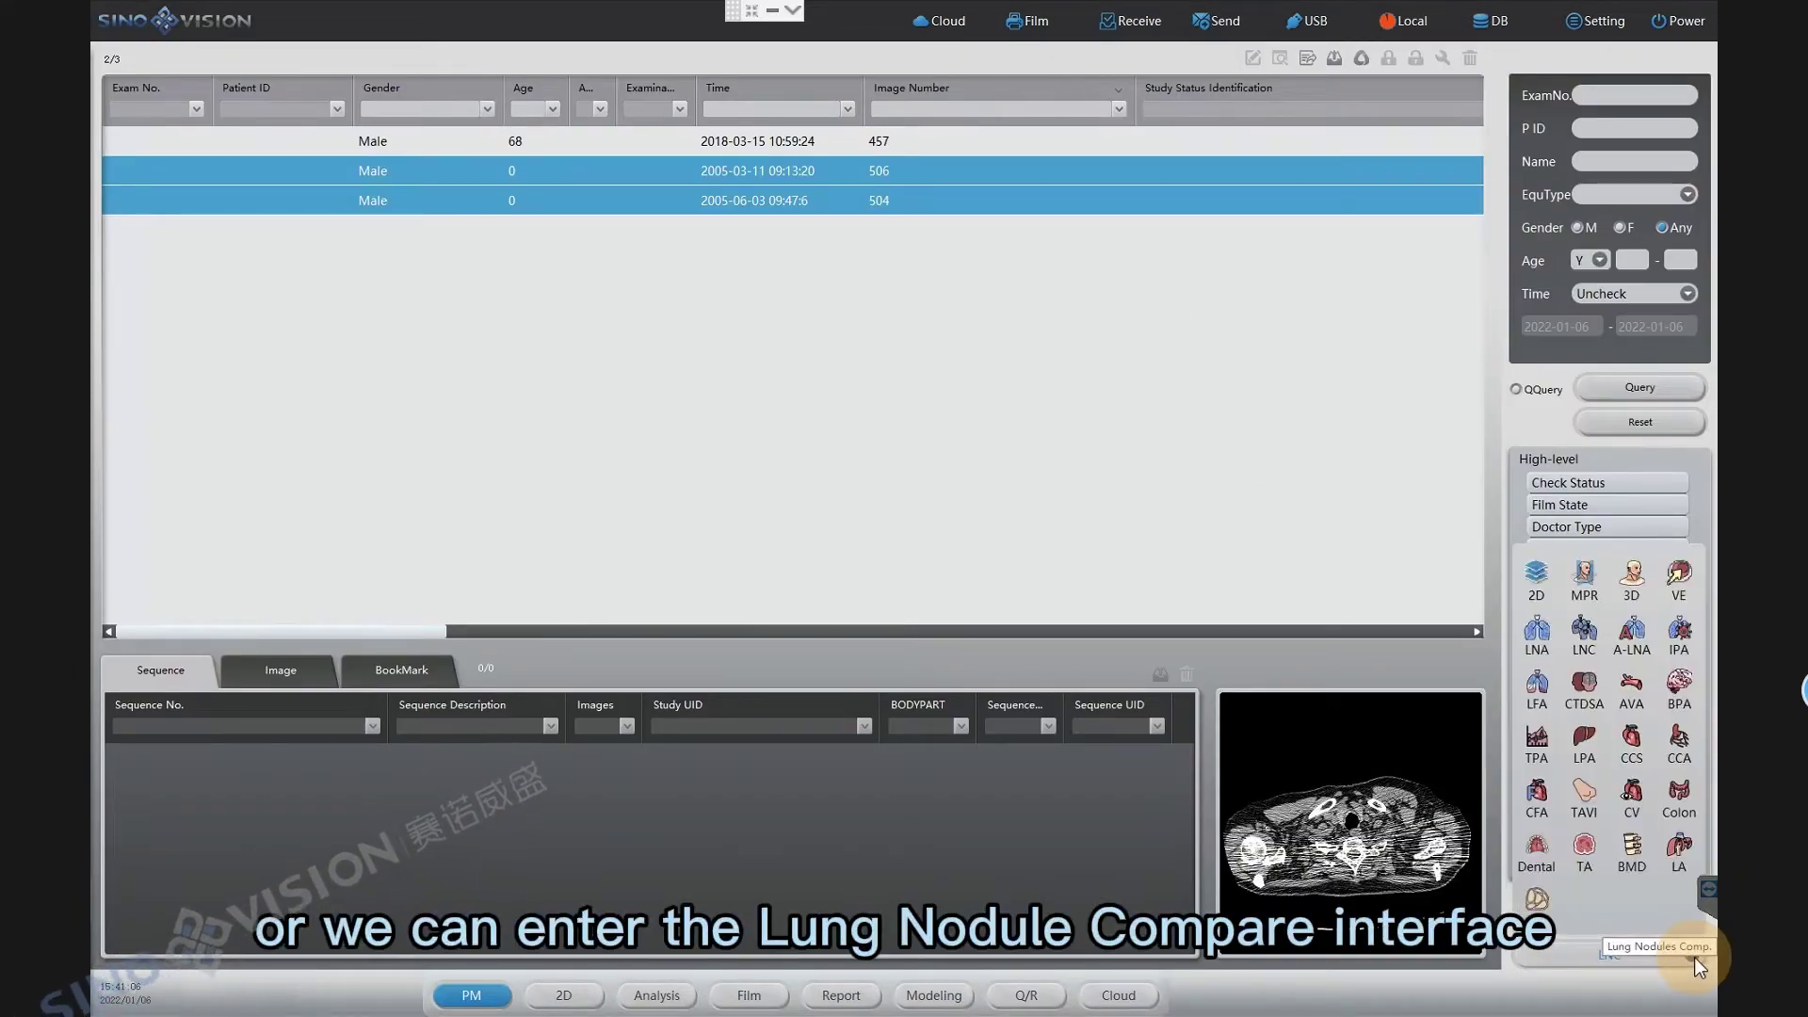
# Open Lung Nodule Compare and pick the 501-image thin-slice series as the original.
pyautogui.click(1584, 647)
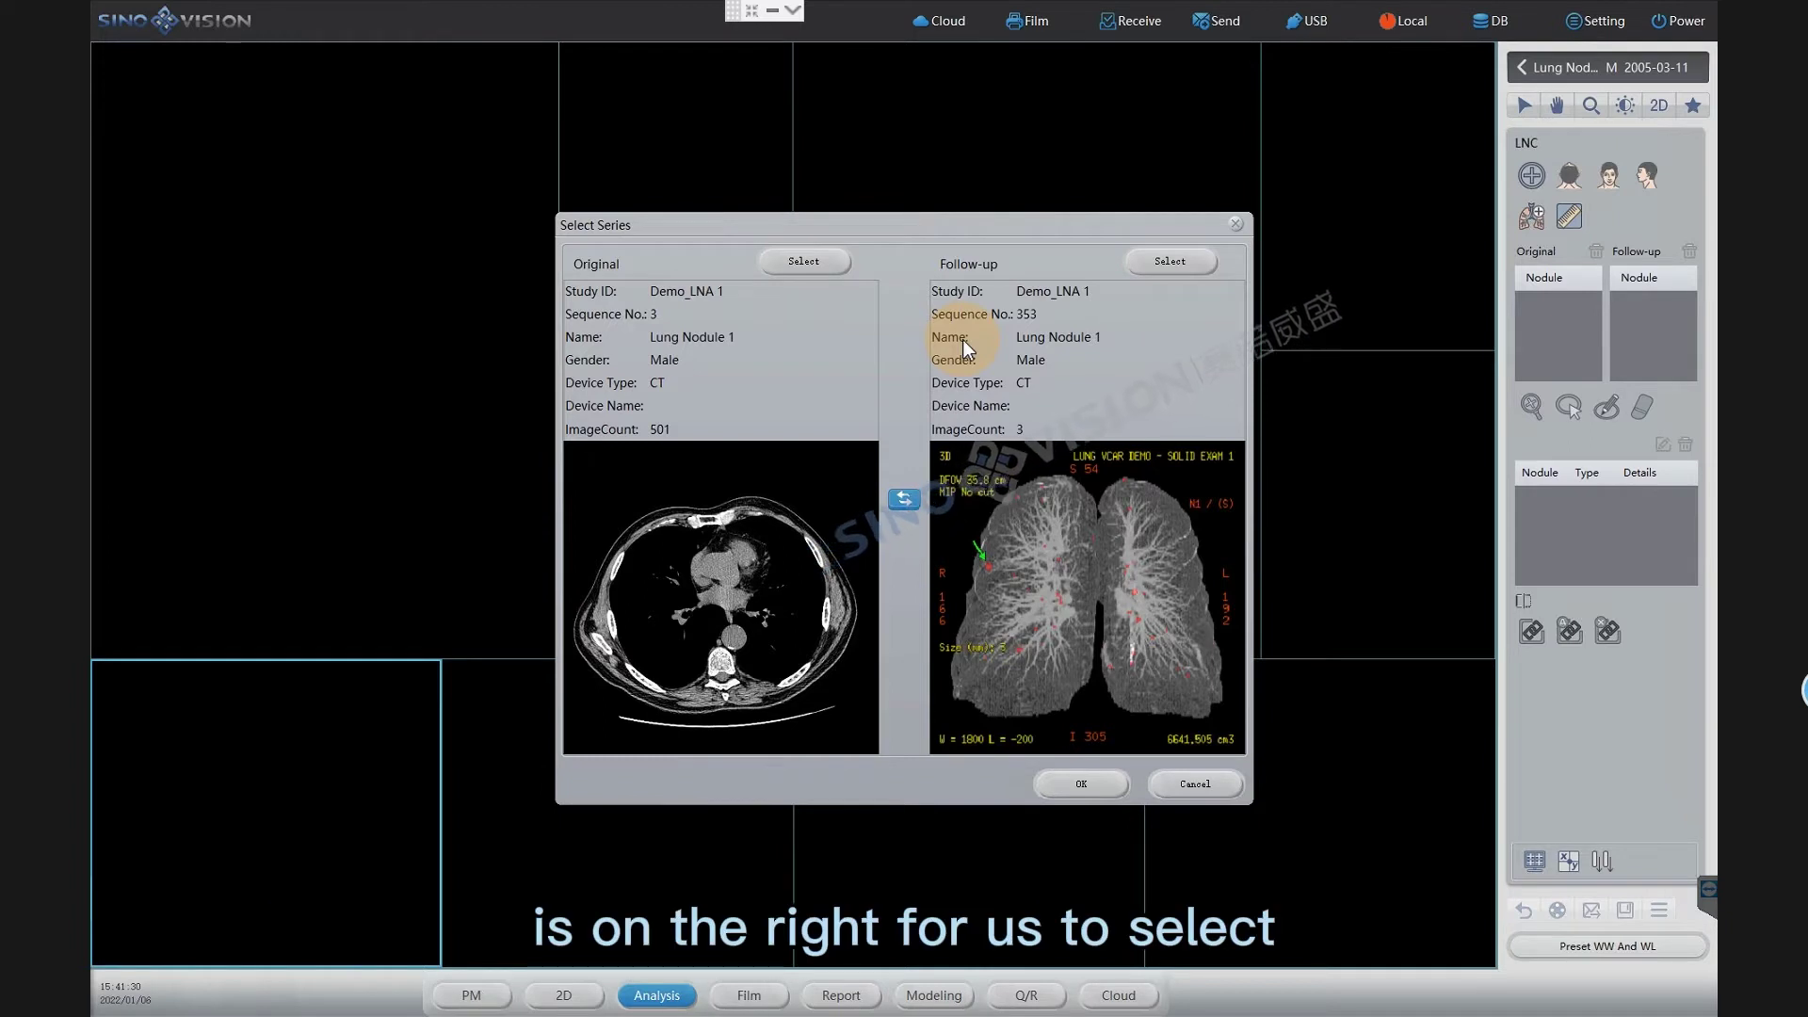
pyautogui.click(808, 267)
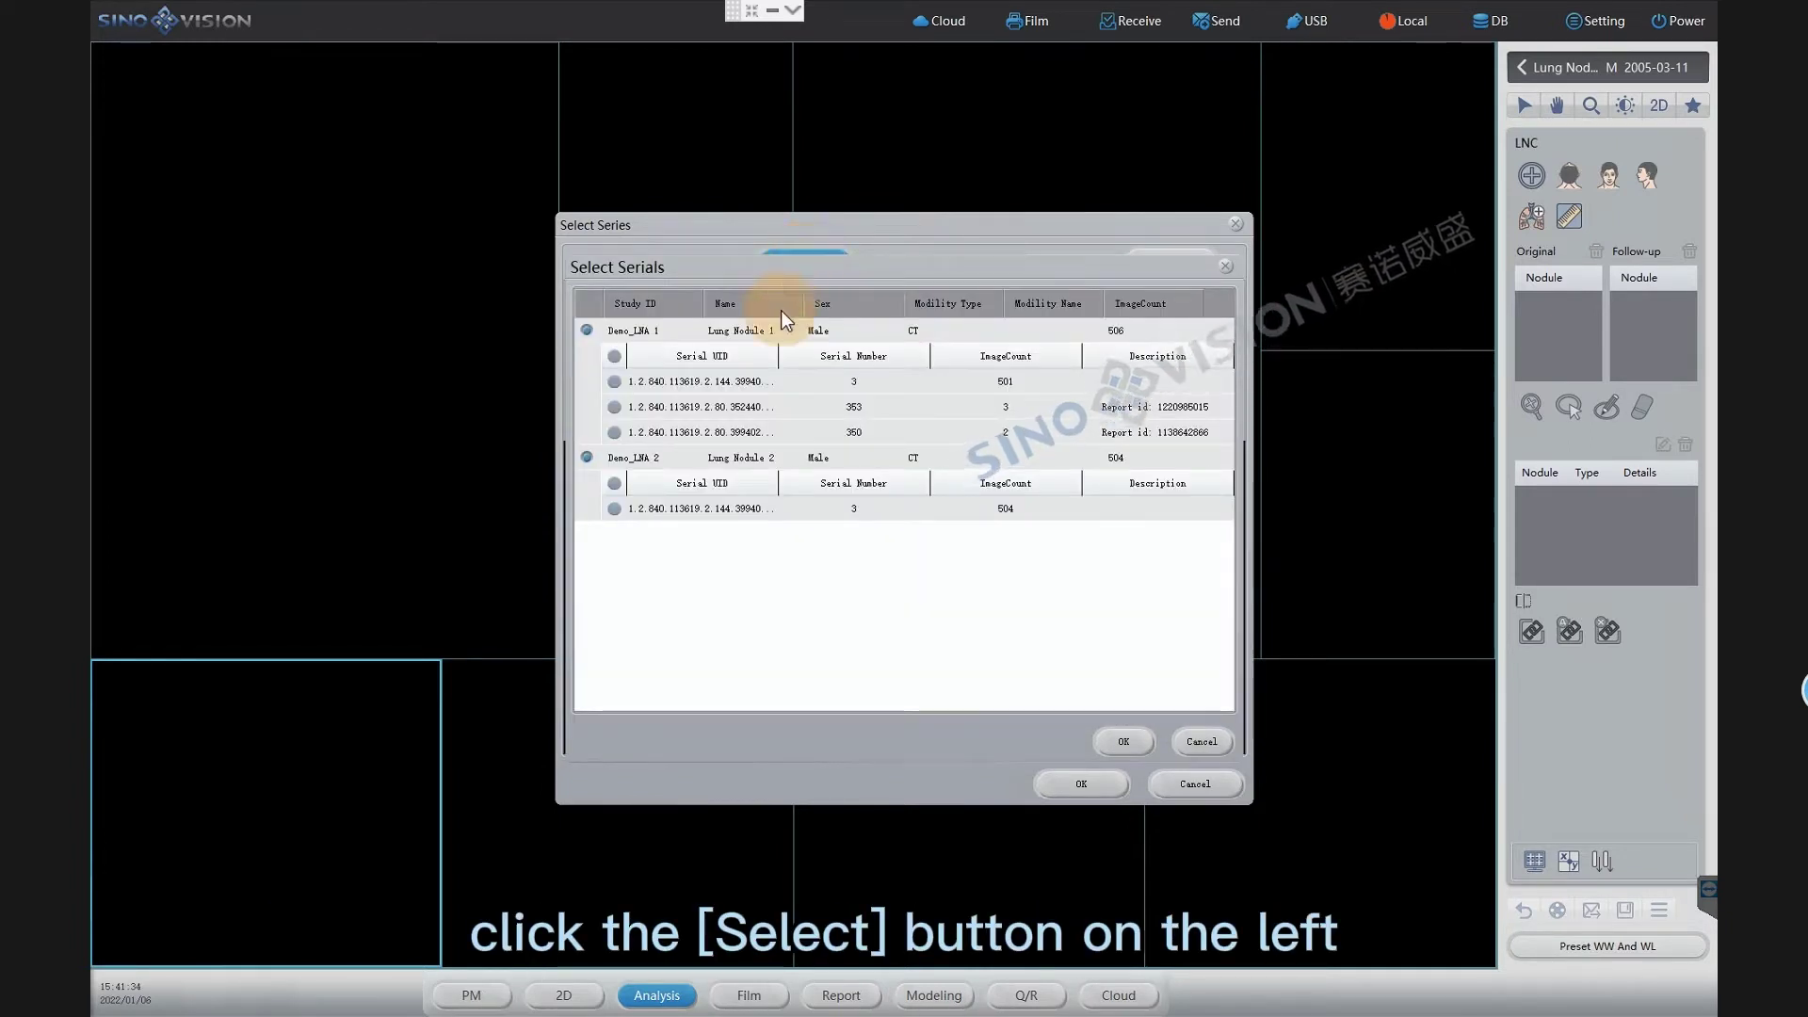
pyautogui.click(614, 381)
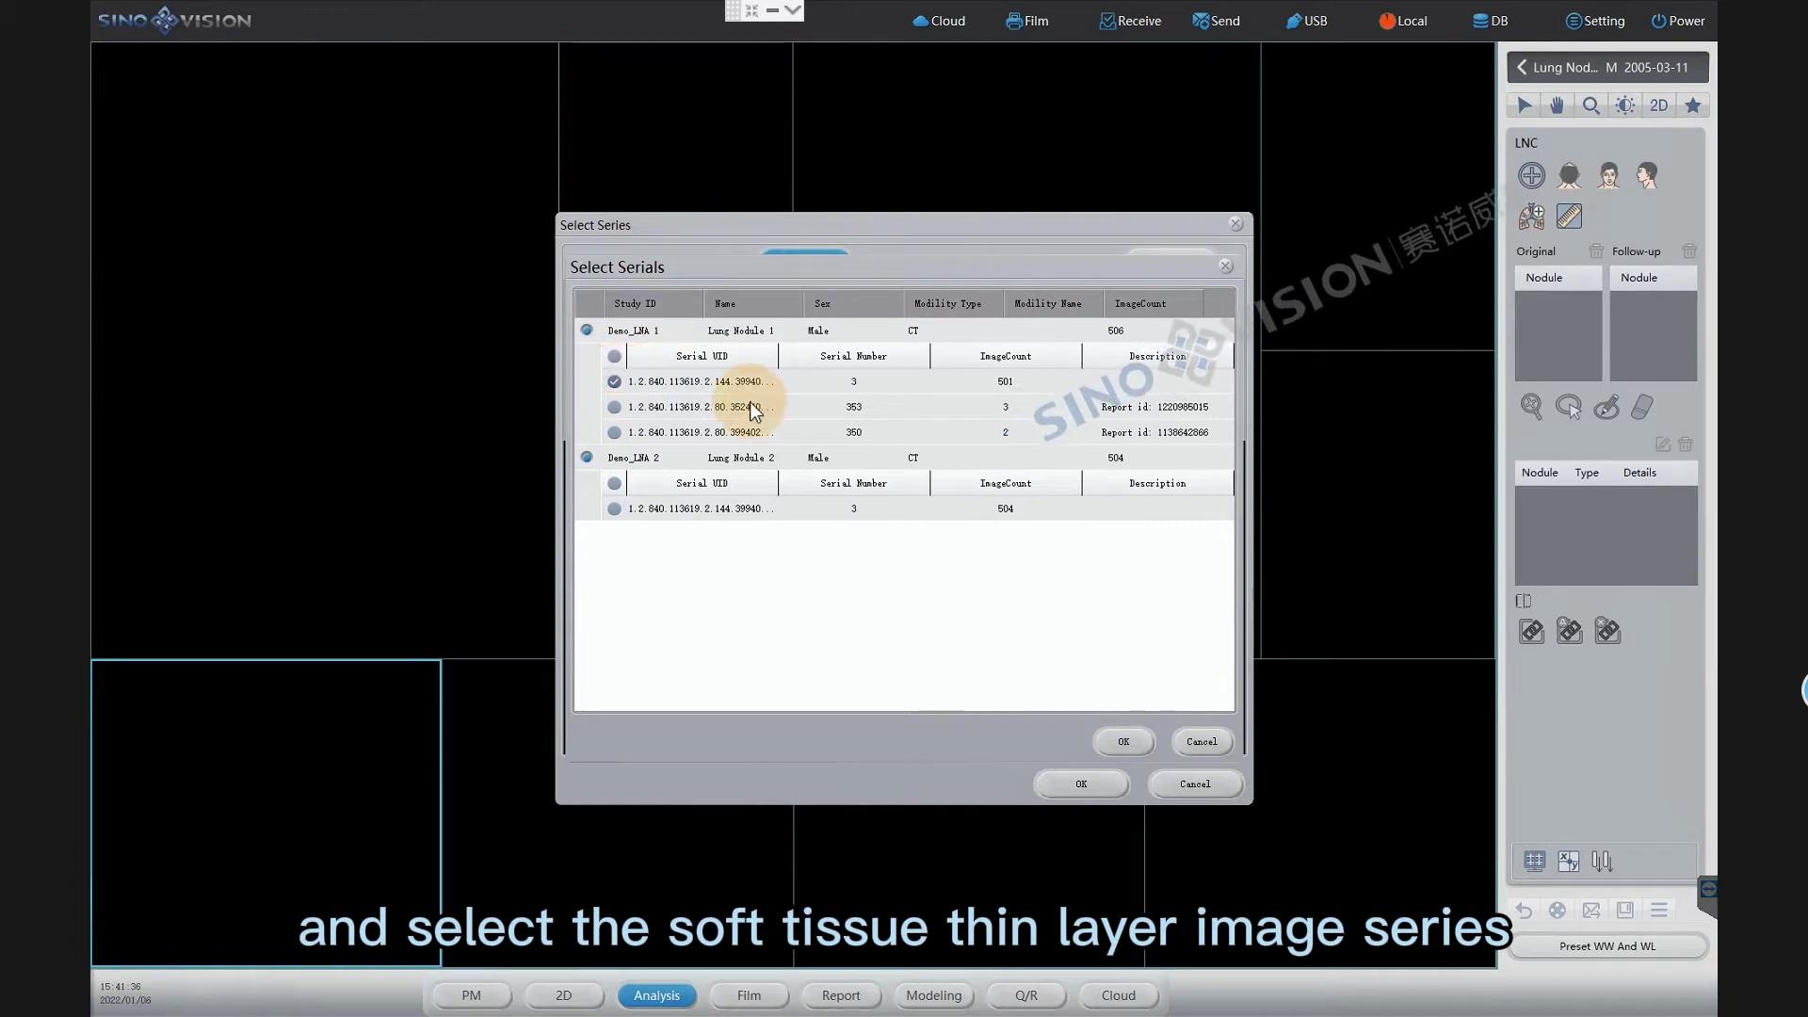
pyautogui.click(1123, 742)
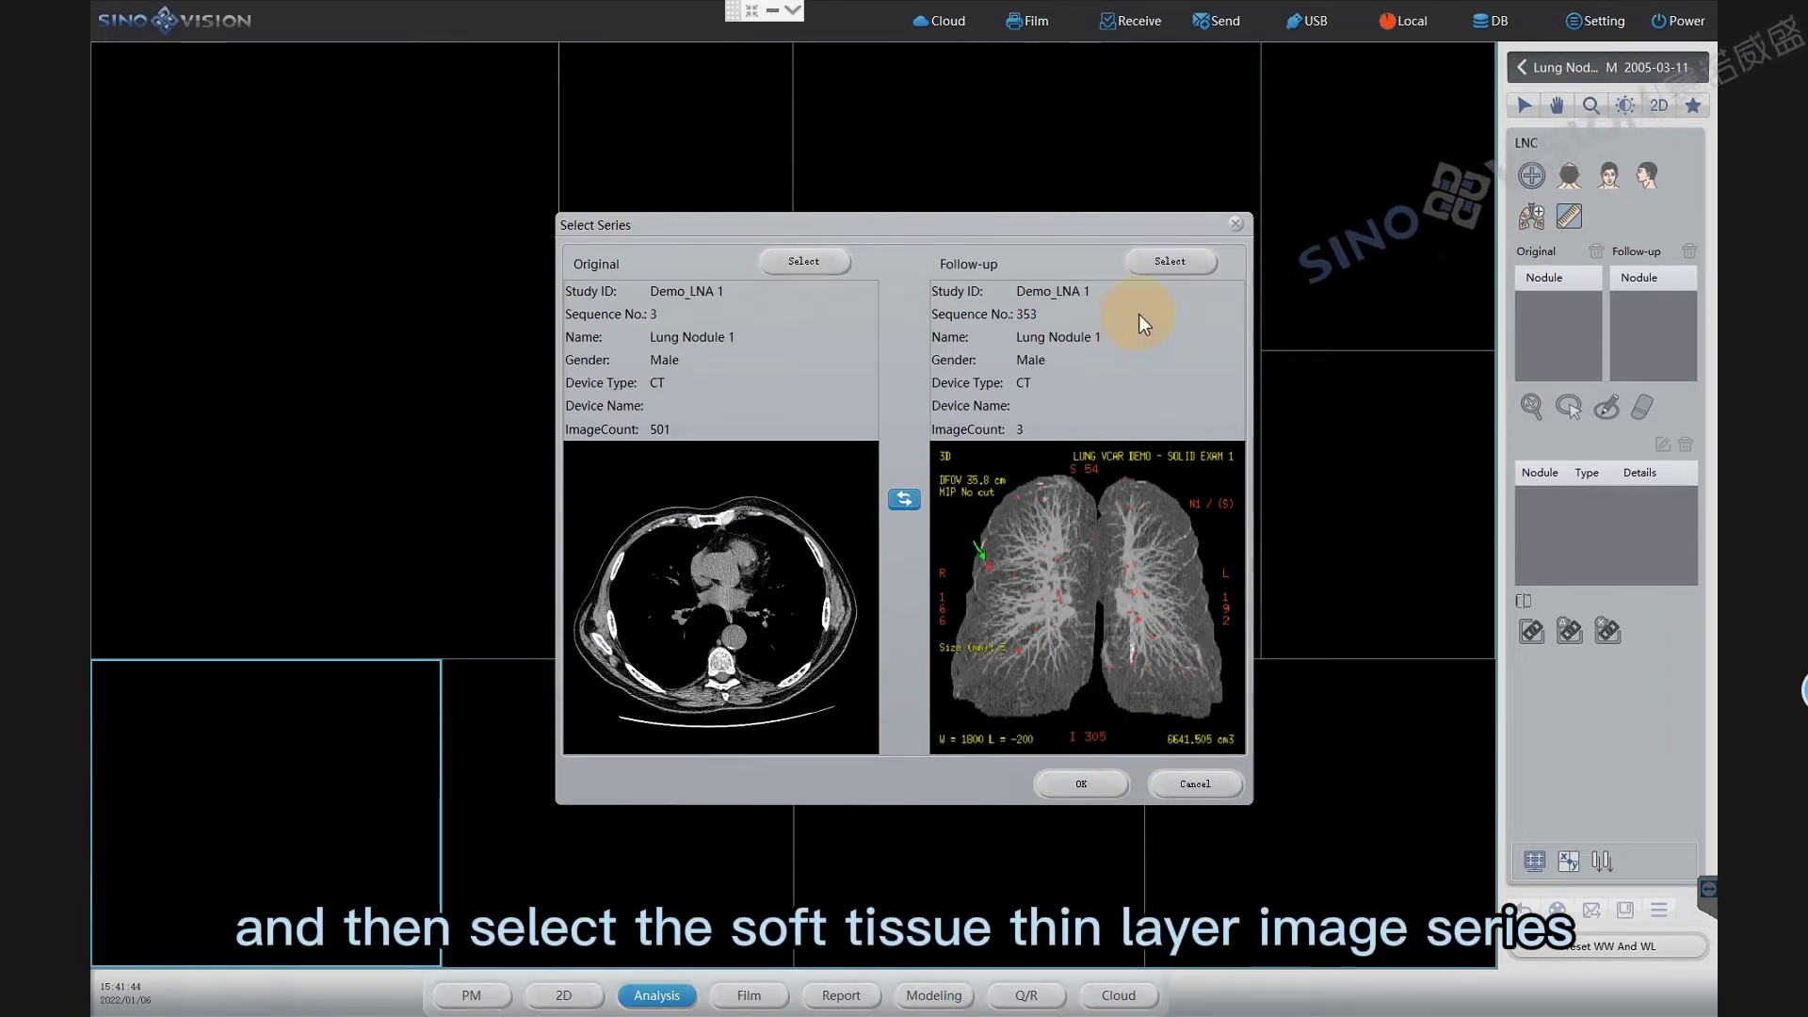
# Pick the 504-image series as follow-up, test the swap button, and confirm the pairing.
pyautogui.click(1170, 262)
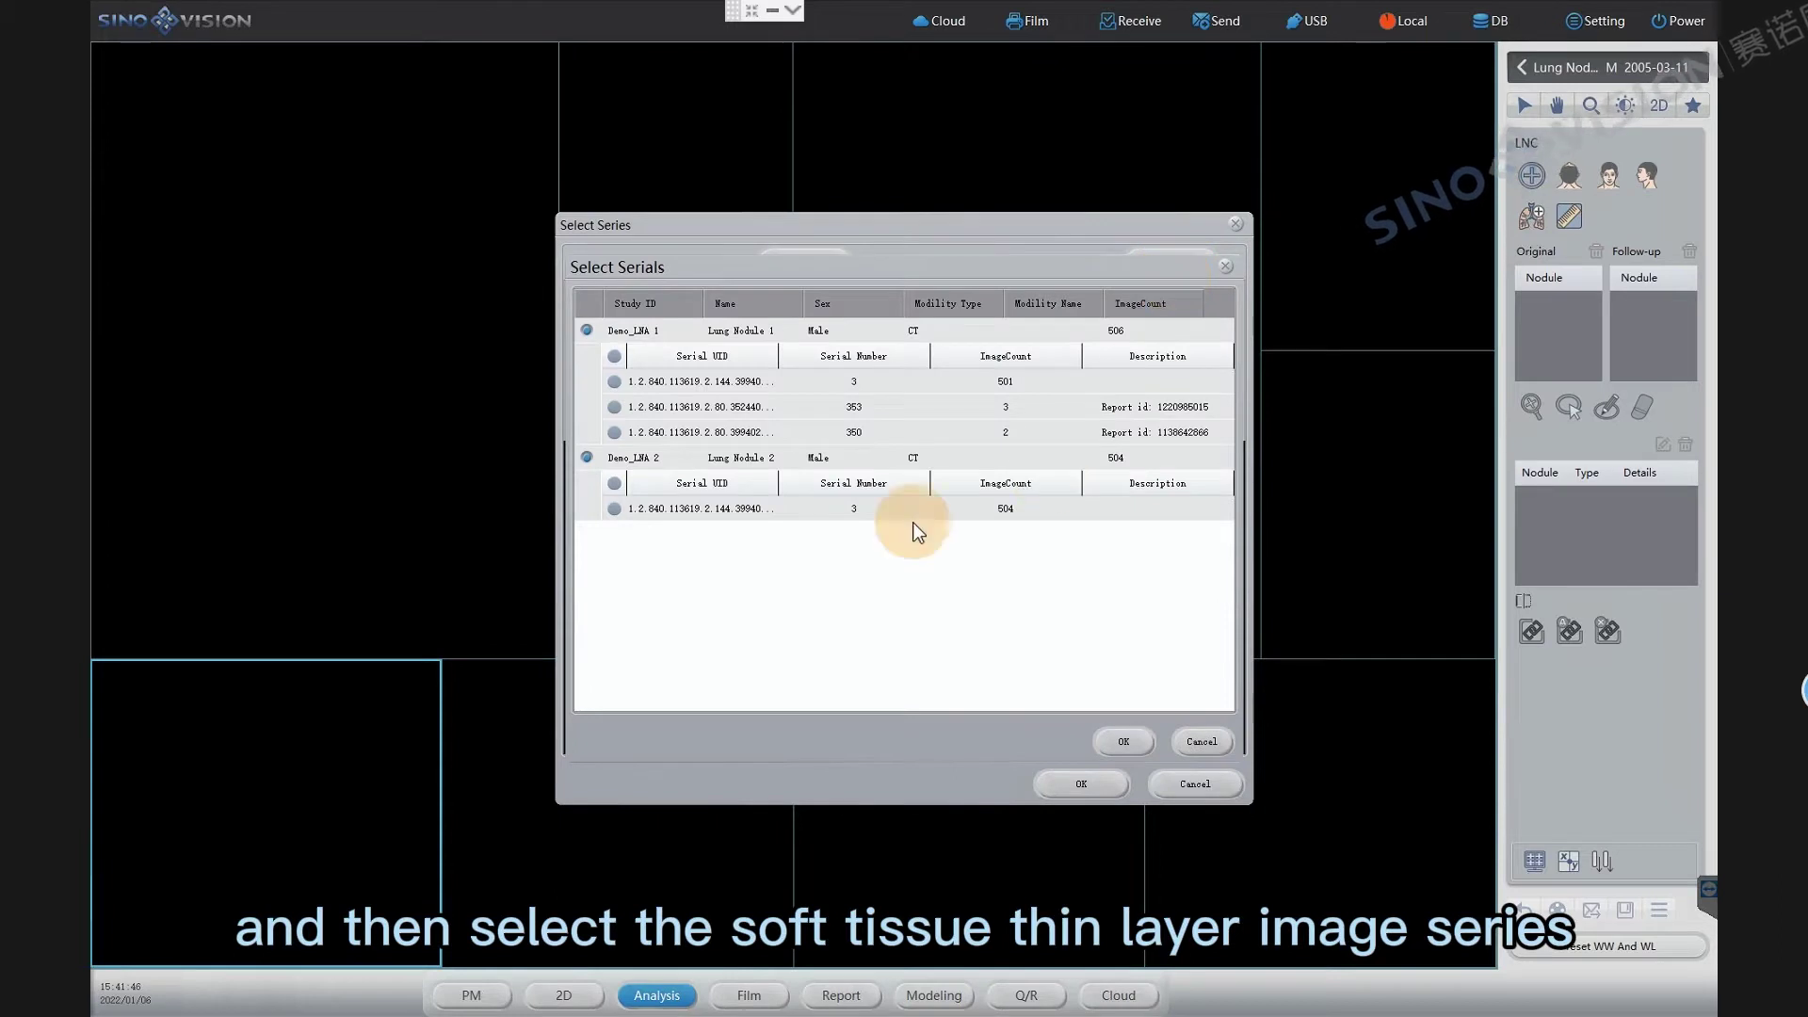
pyautogui.click(614, 508)
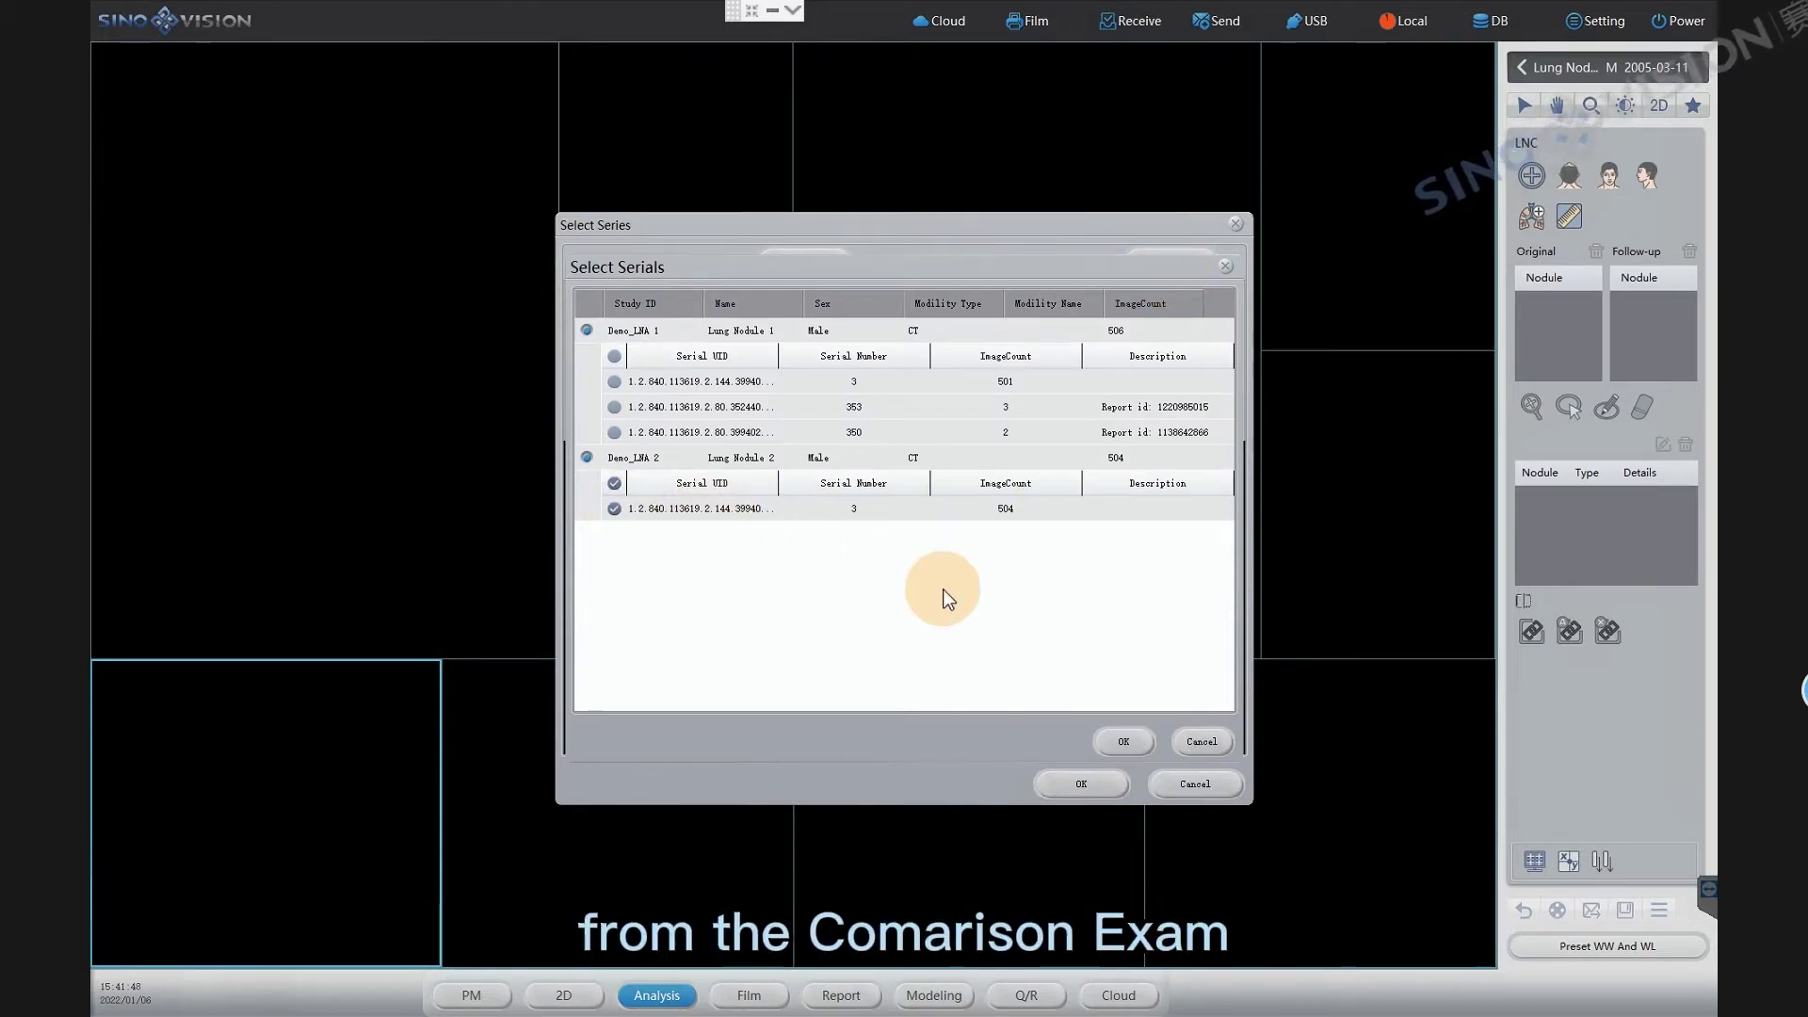
pyautogui.click(1123, 741)
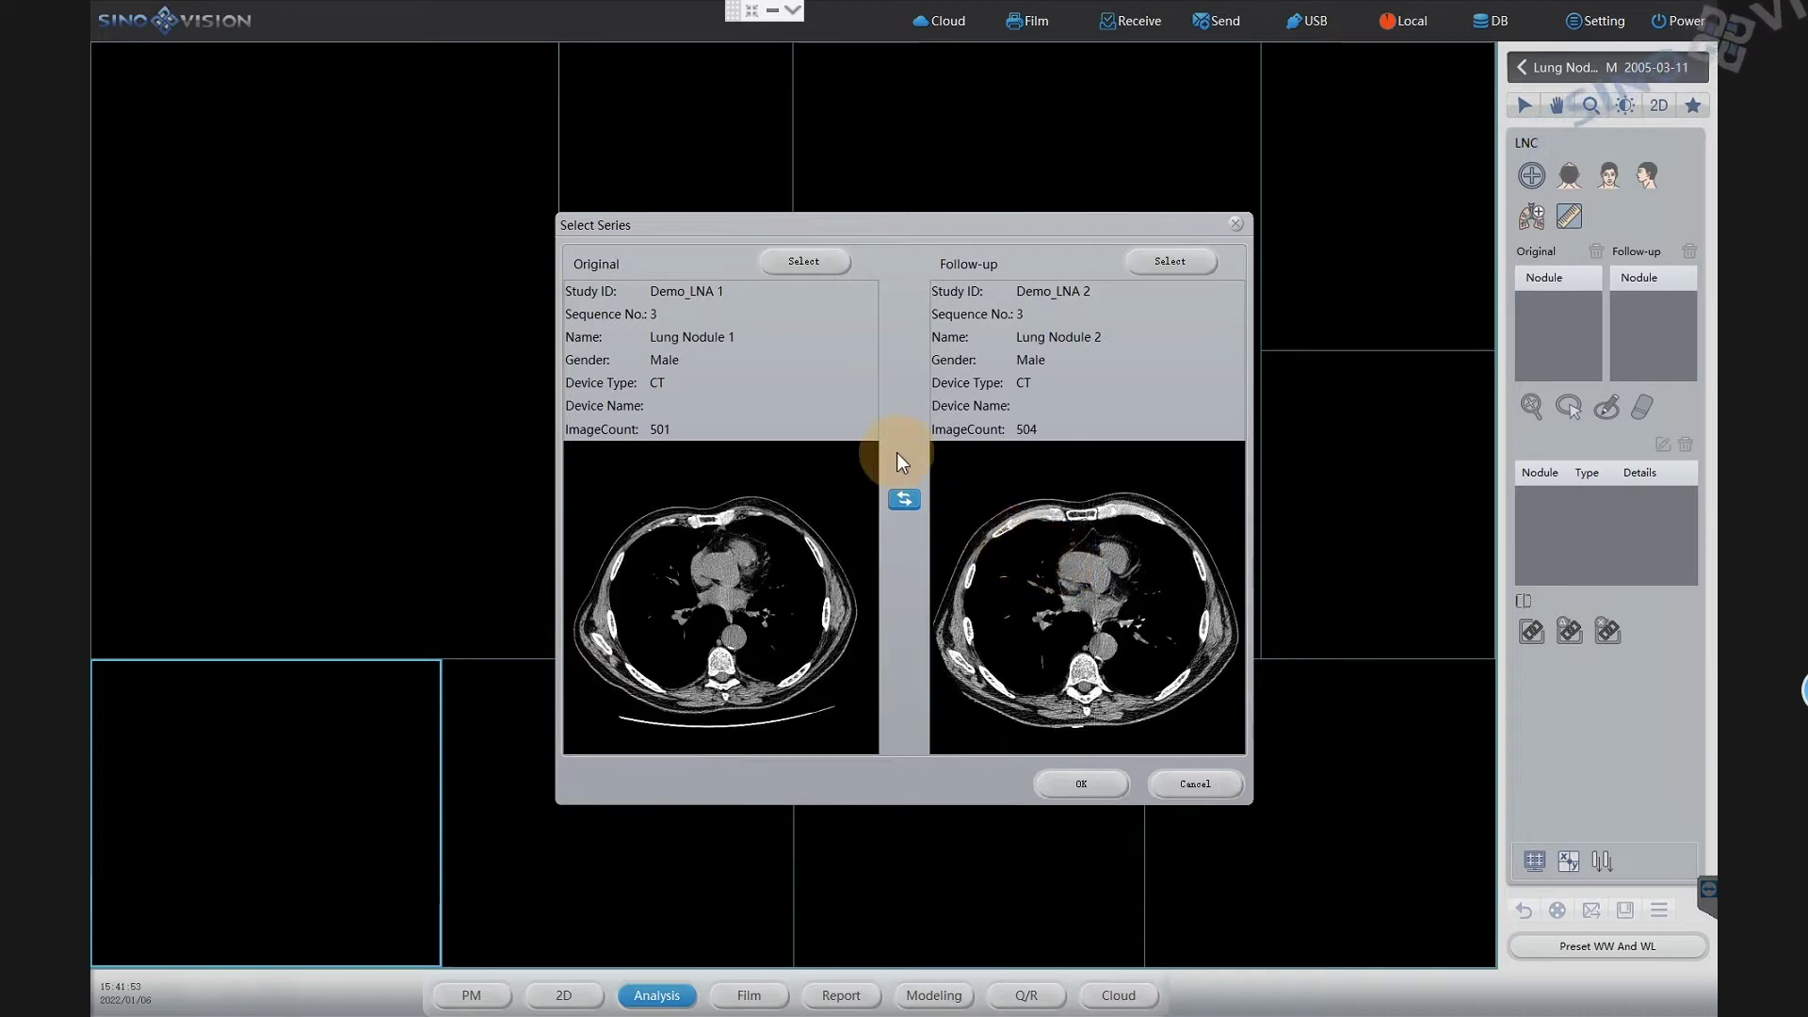
pyautogui.click(904, 501)
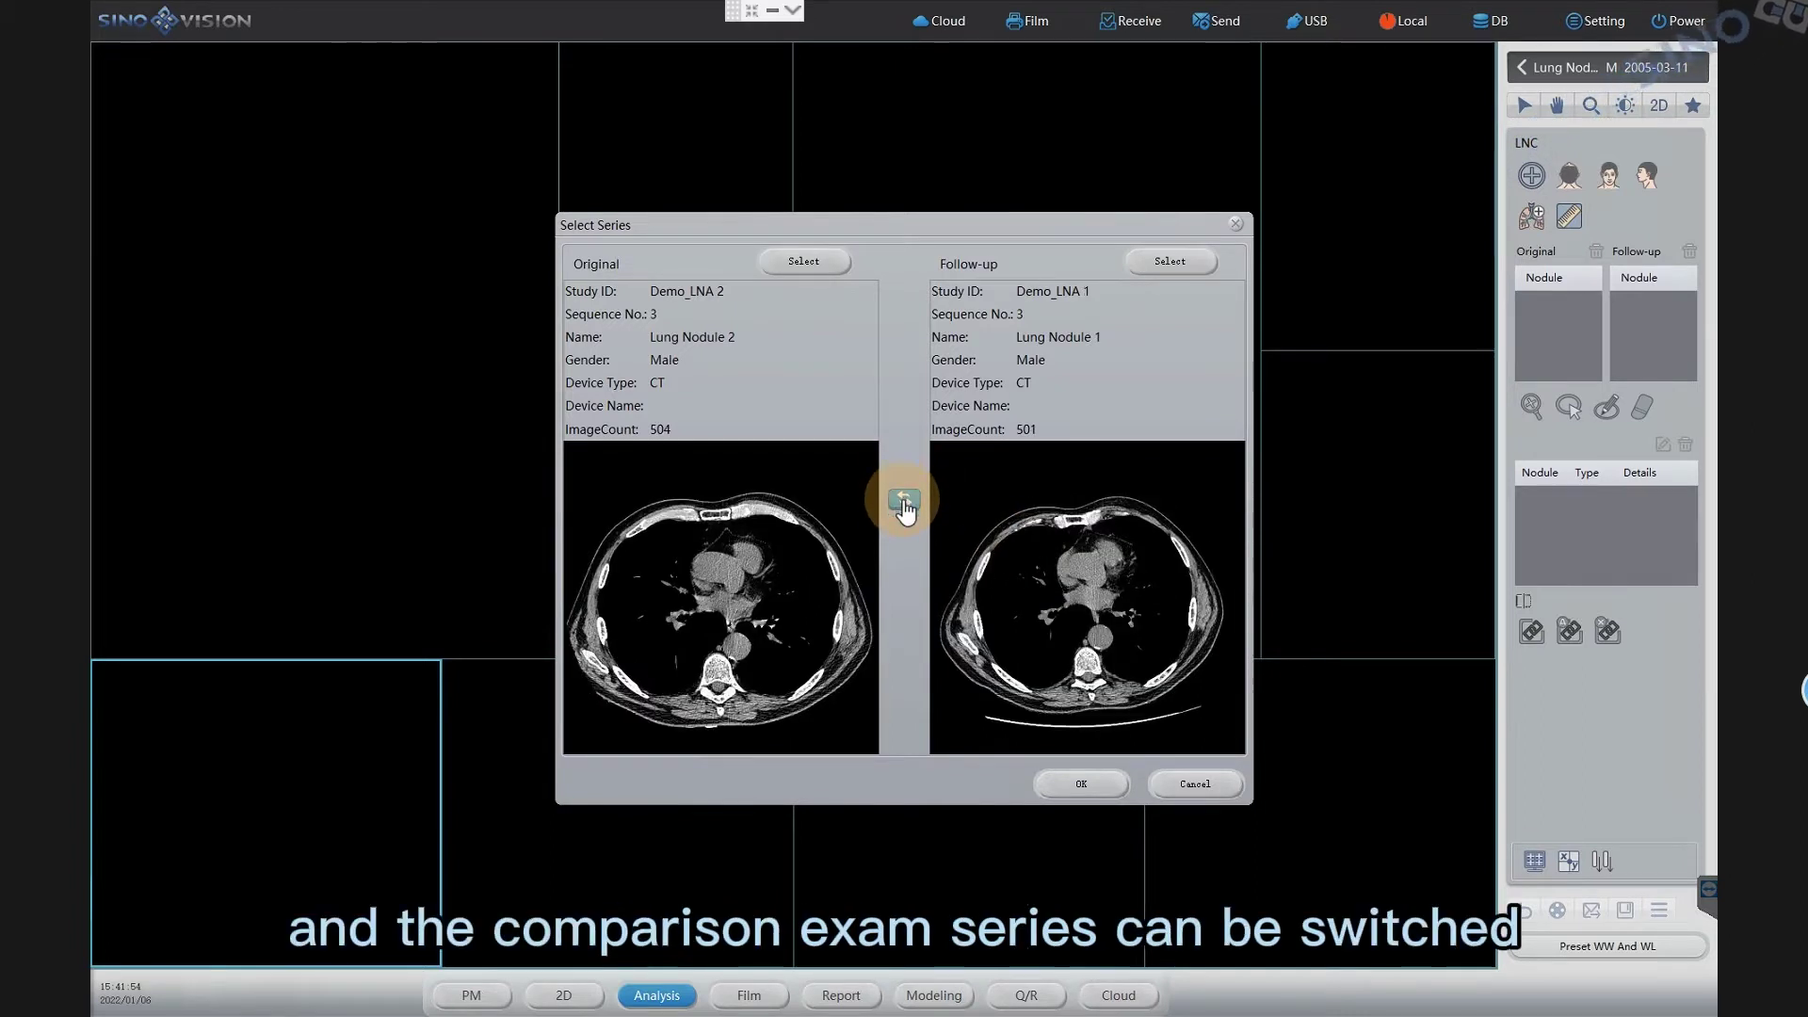
pyautogui.click(904, 502)
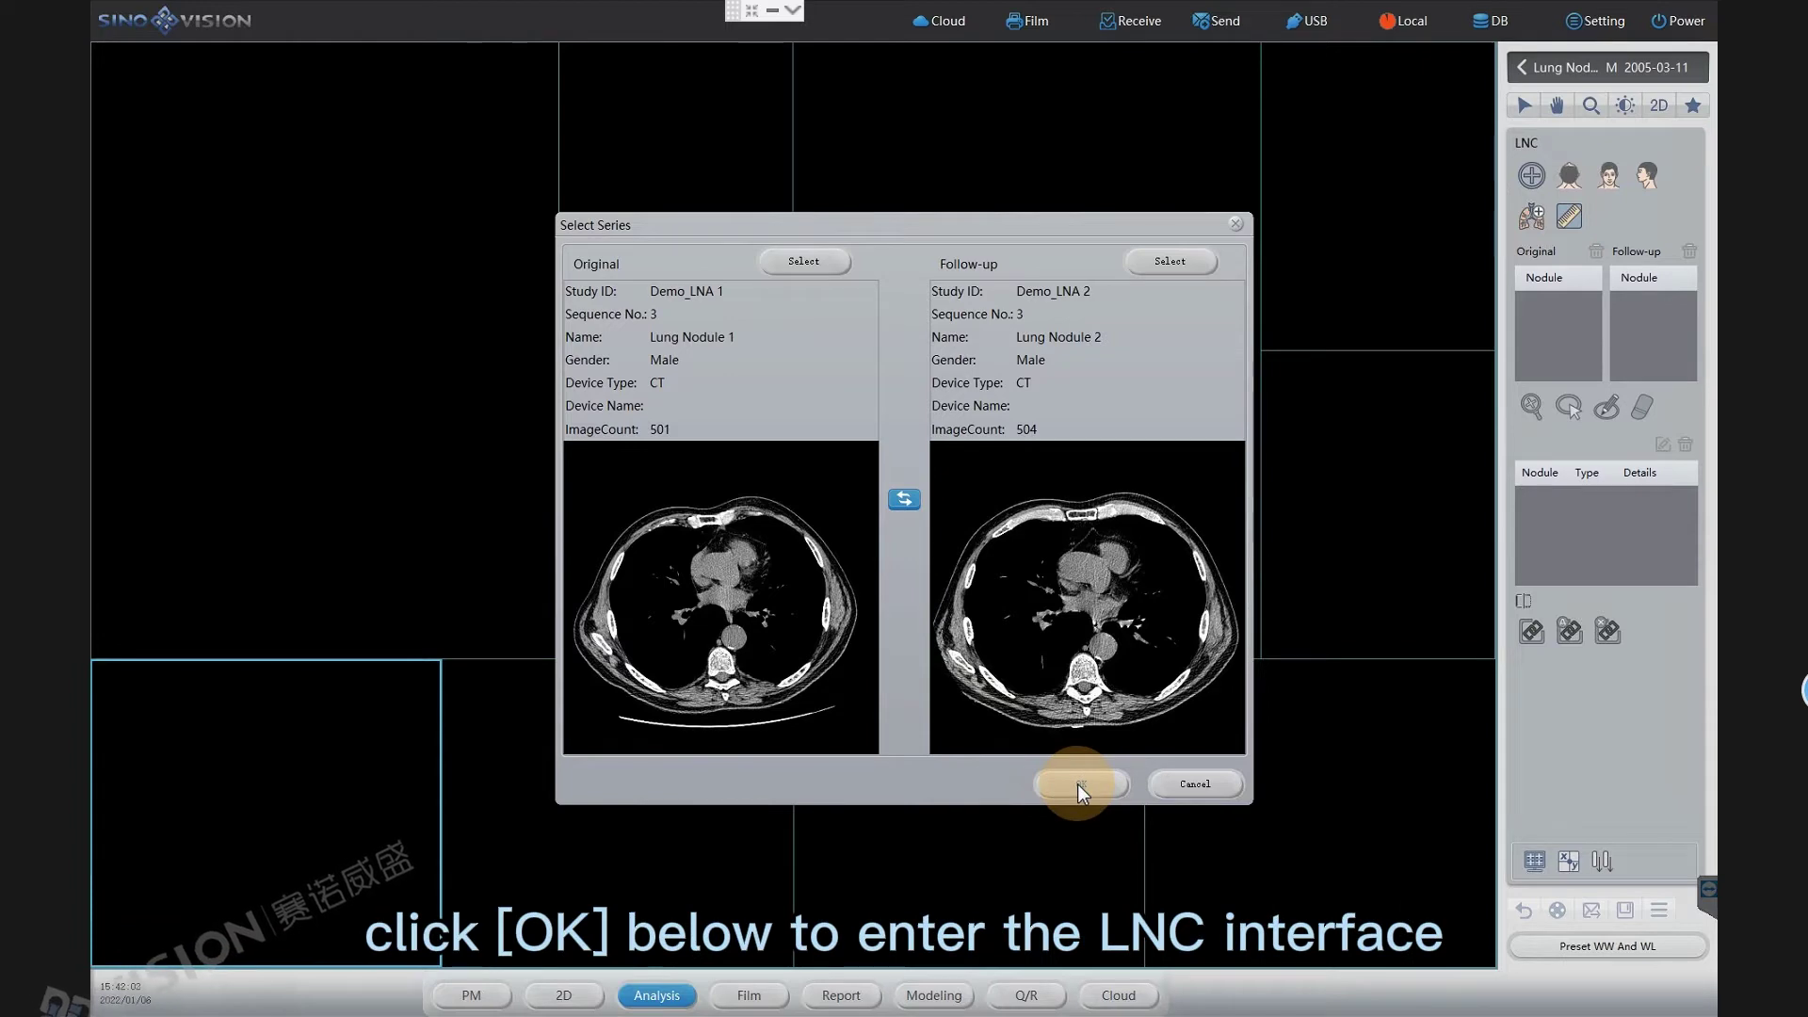
pyautogui.click(1077, 783)
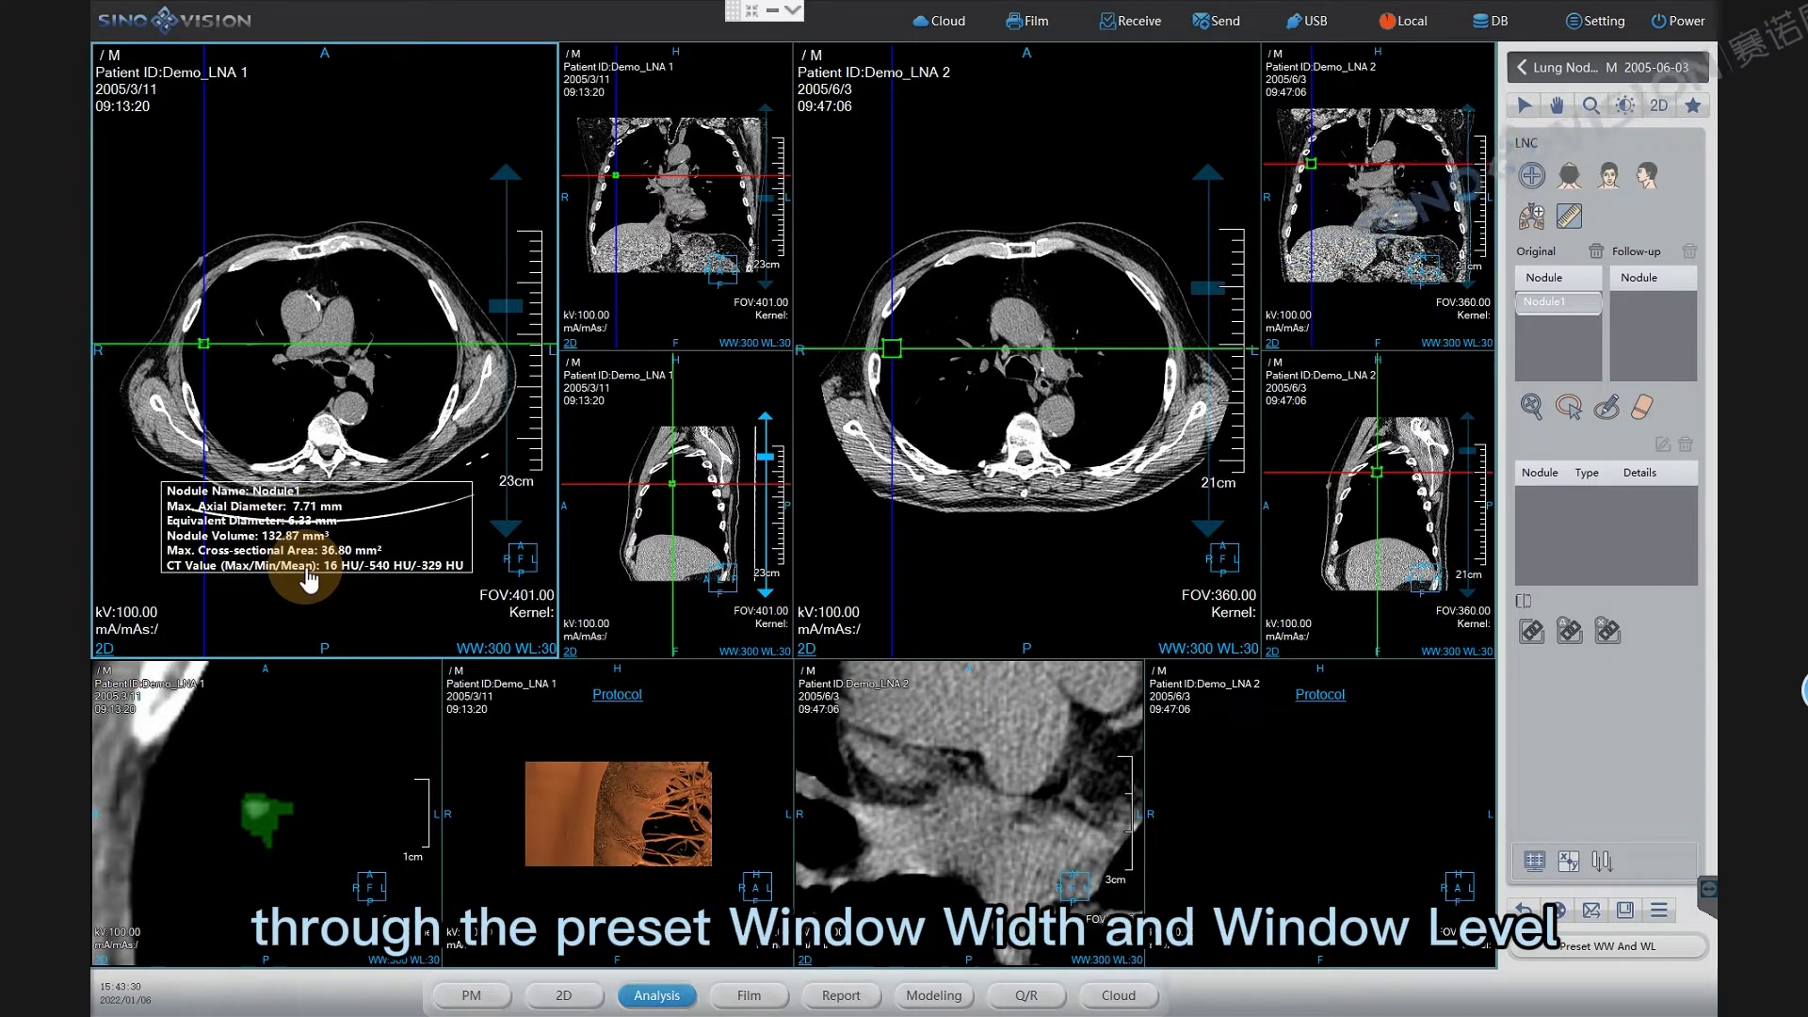
# Apply the Chest - Lung Window preset (WW 1200, WL -600) to all views with F3.
pyautogui.click(1607, 945)
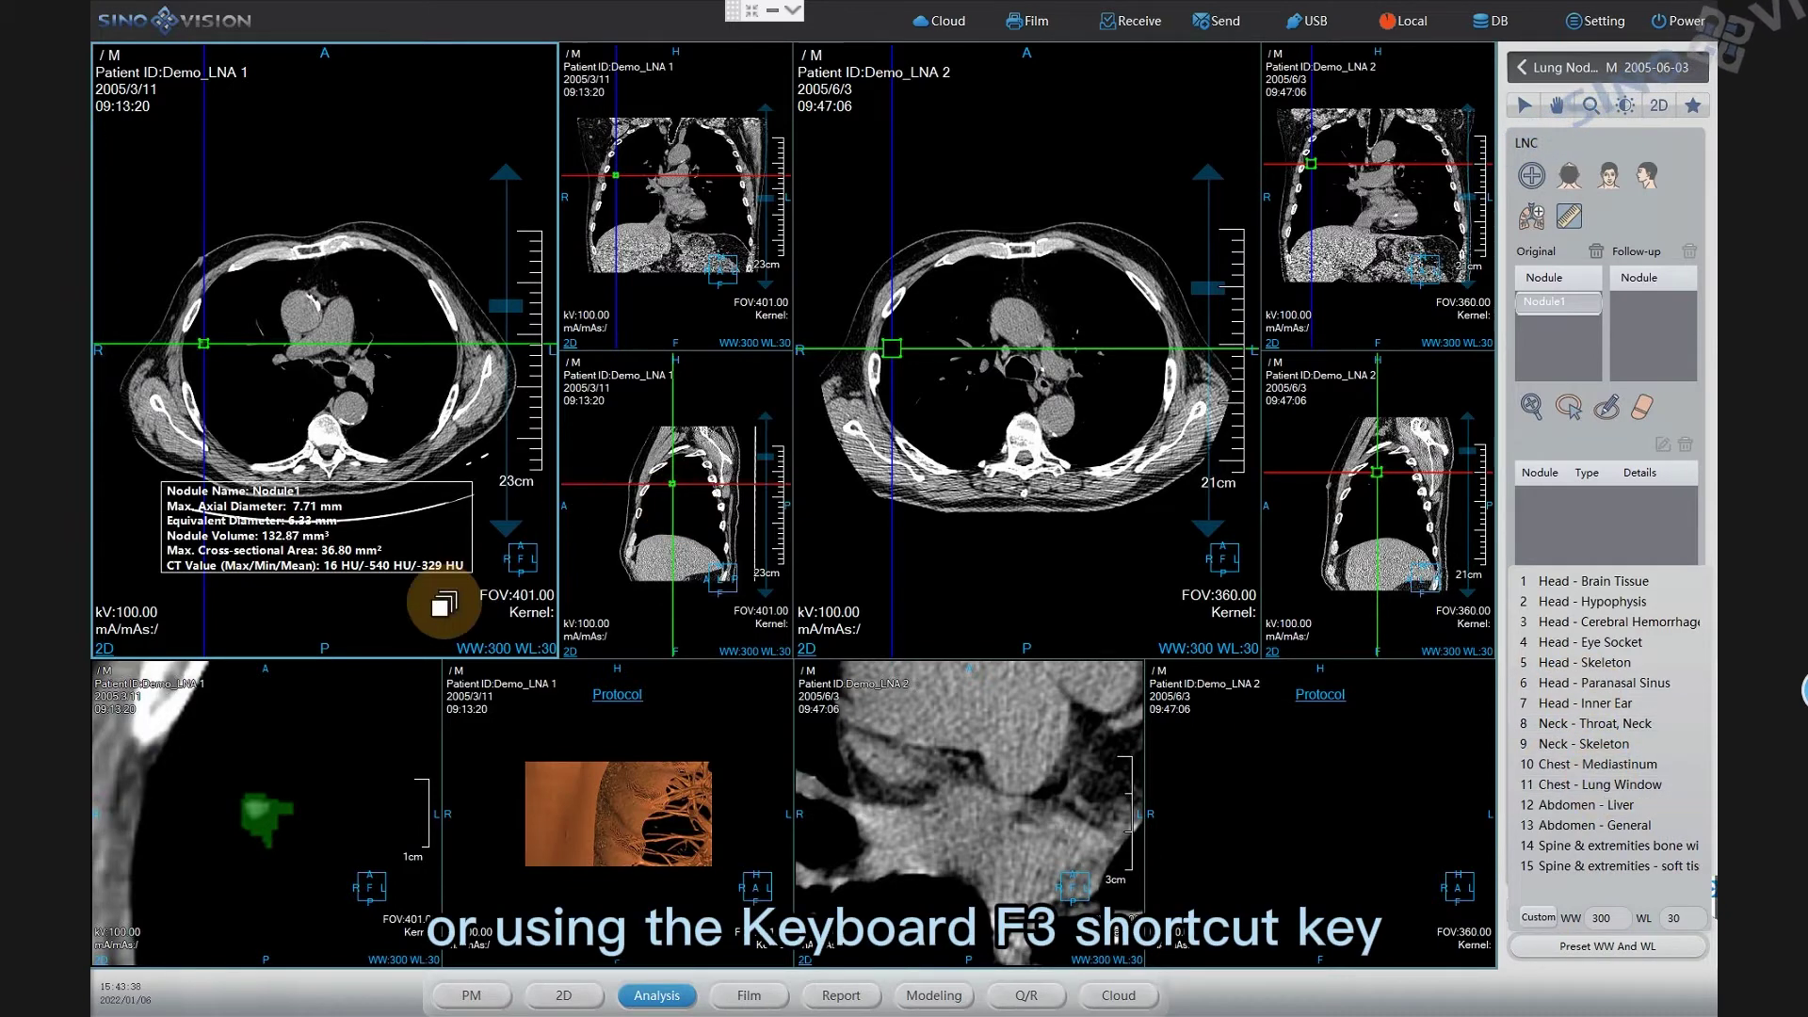
pyautogui.click(444, 604)
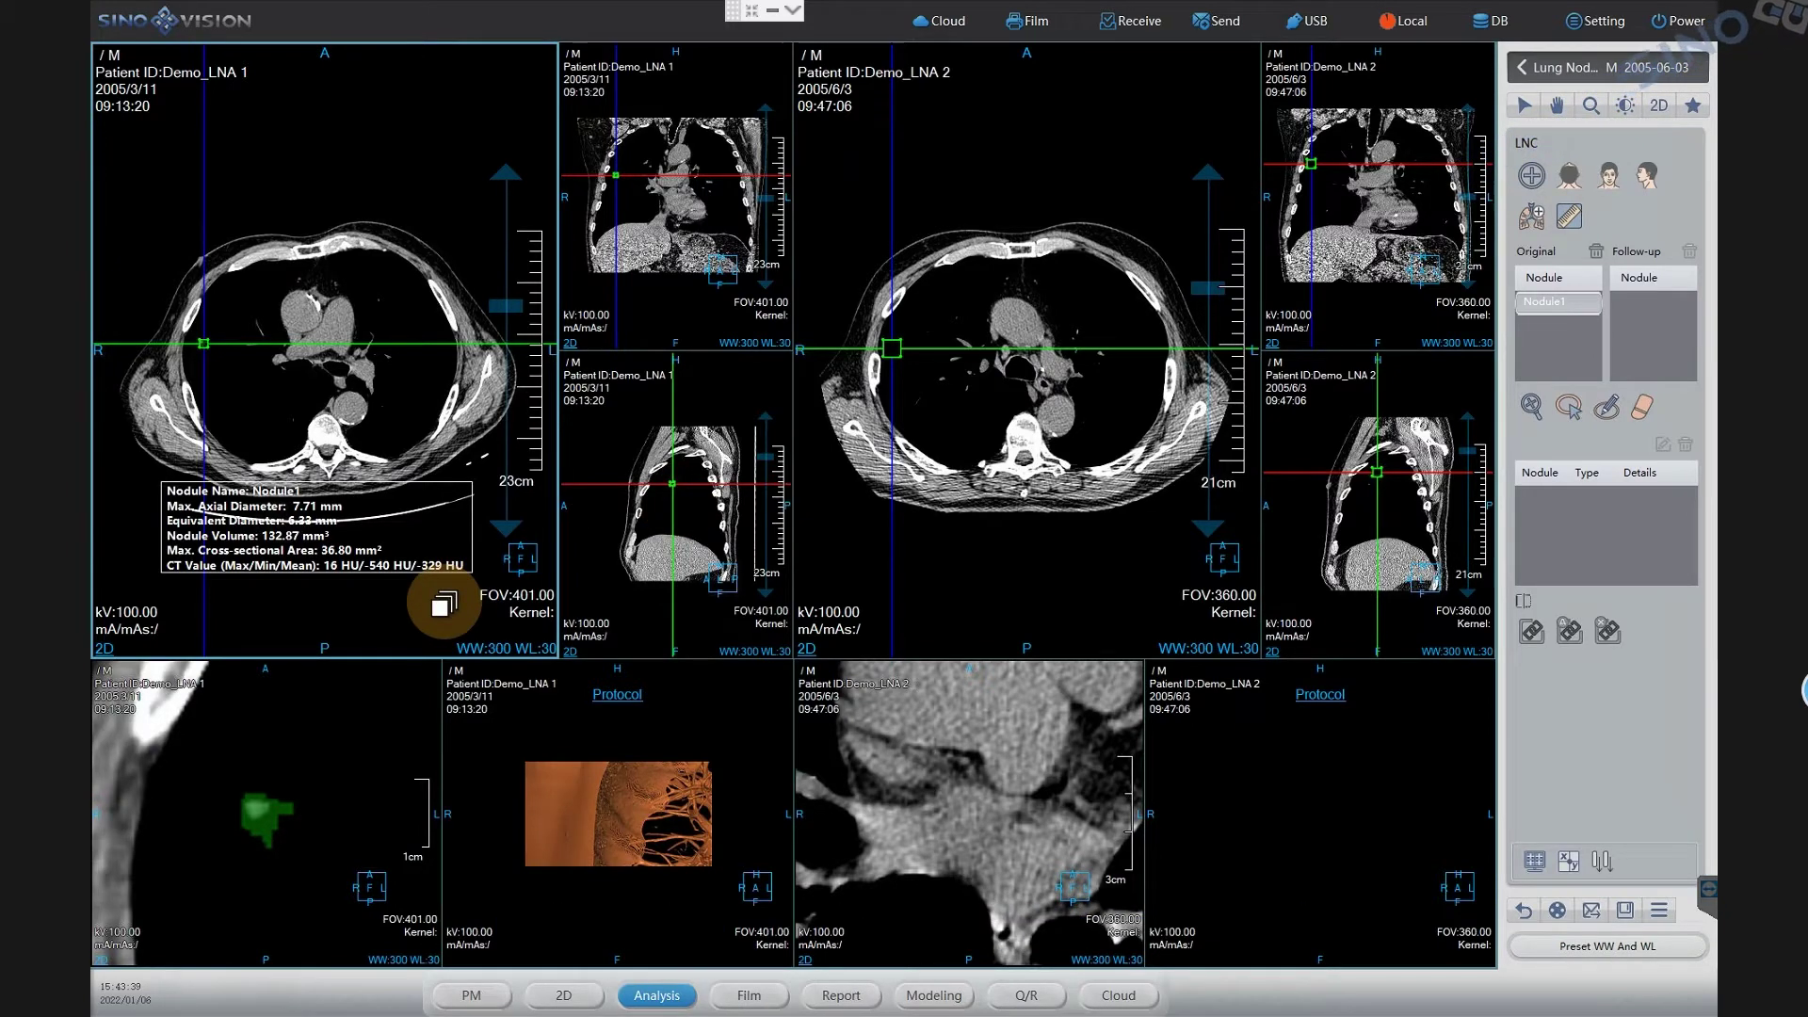
pyautogui.press('F3')
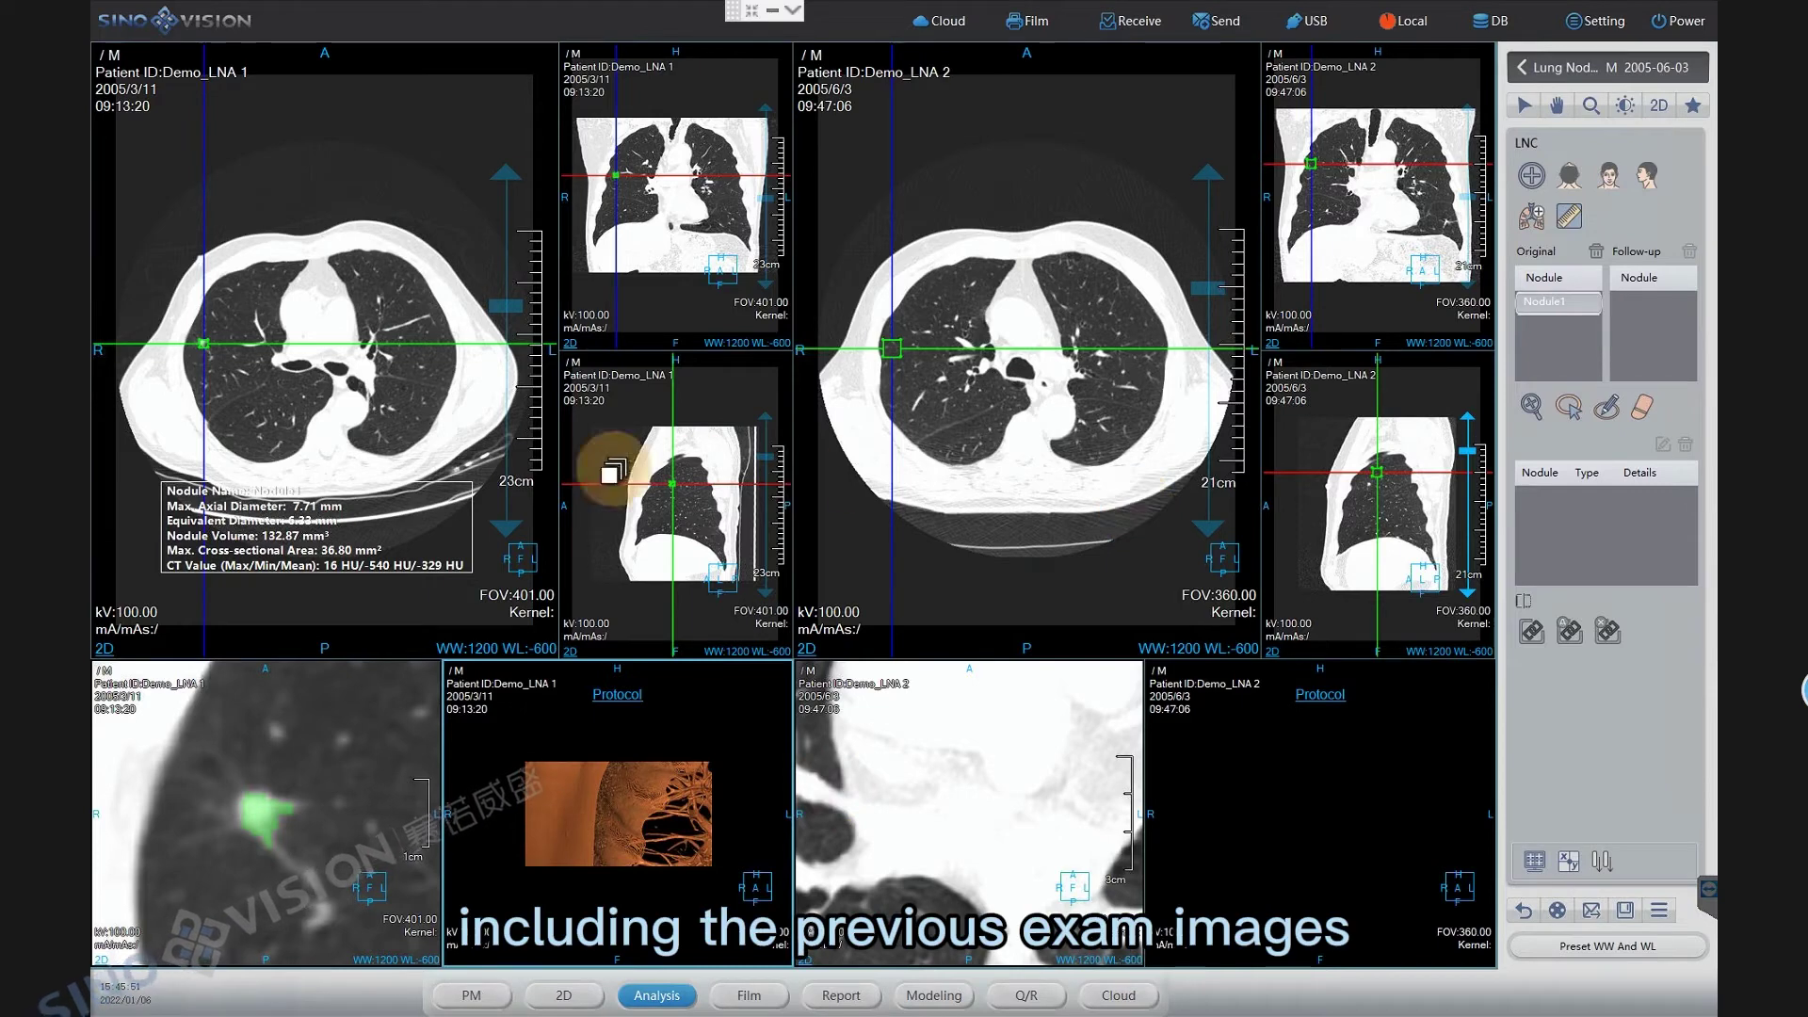
pyautogui.click(474, 442)
pyautogui.click(1001, 449)
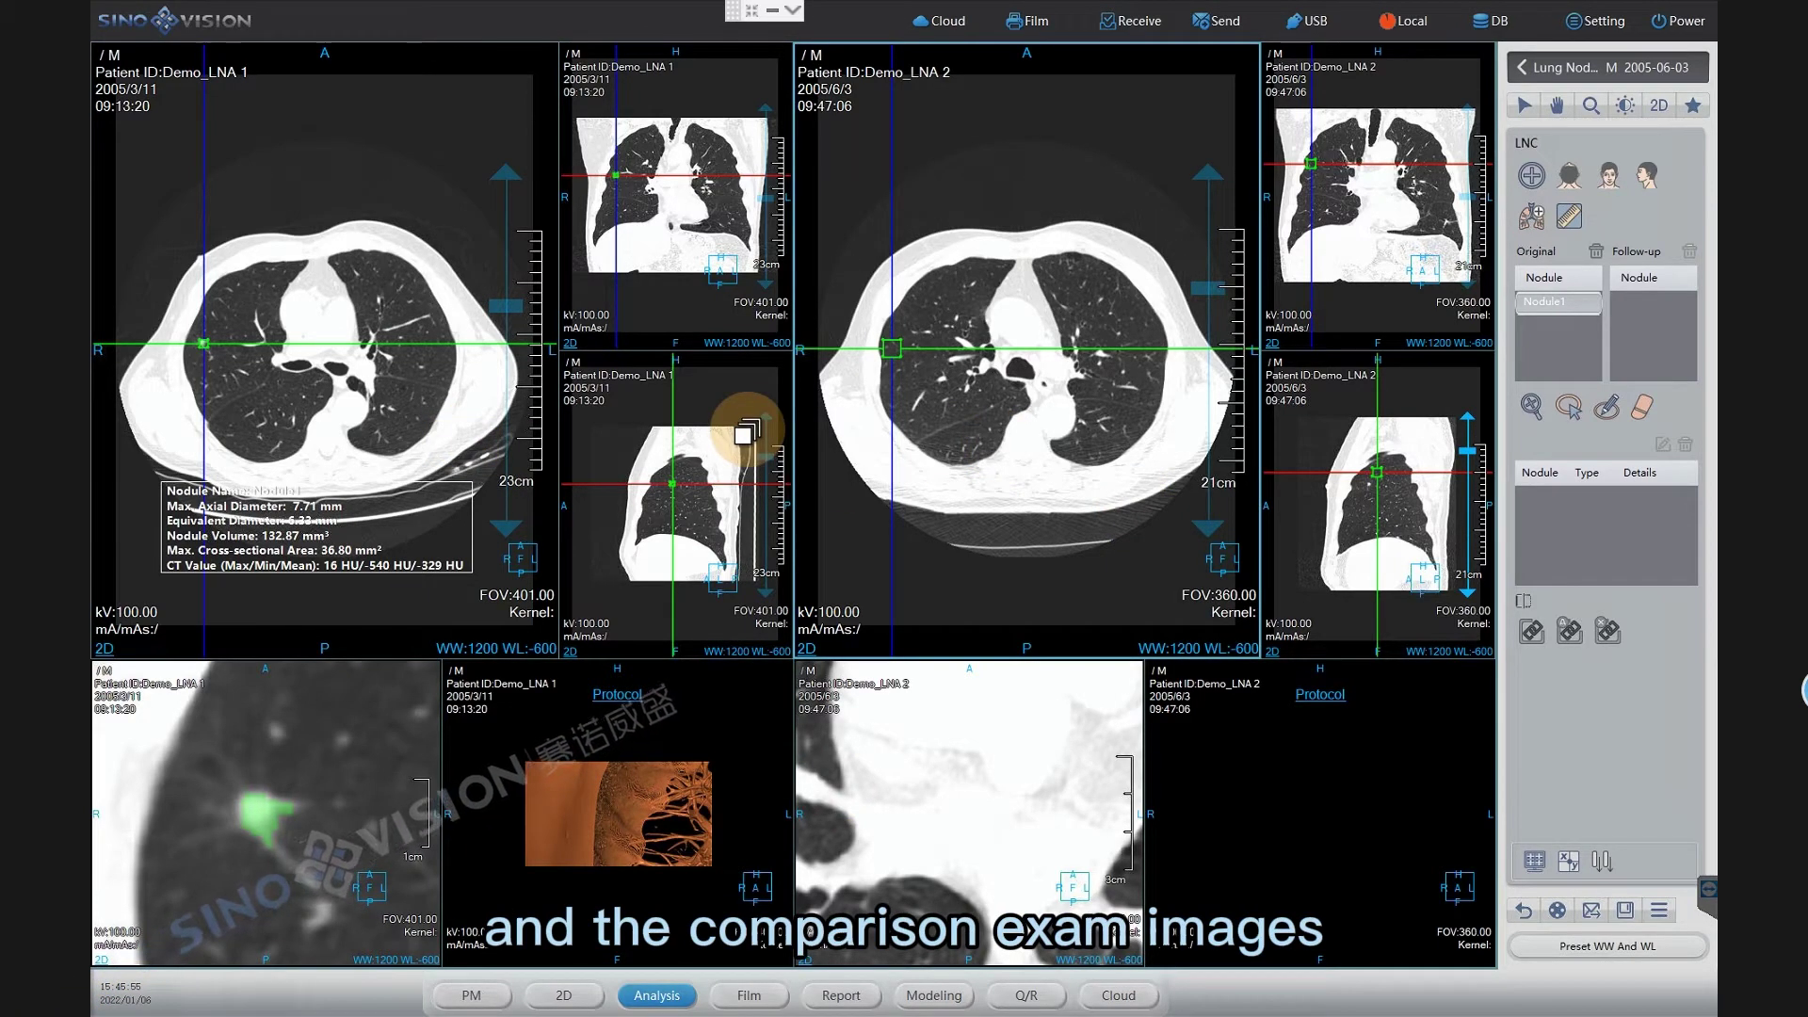
pyautogui.click(476, 302)
pyautogui.click(633, 279)
pyautogui.click(628, 397)
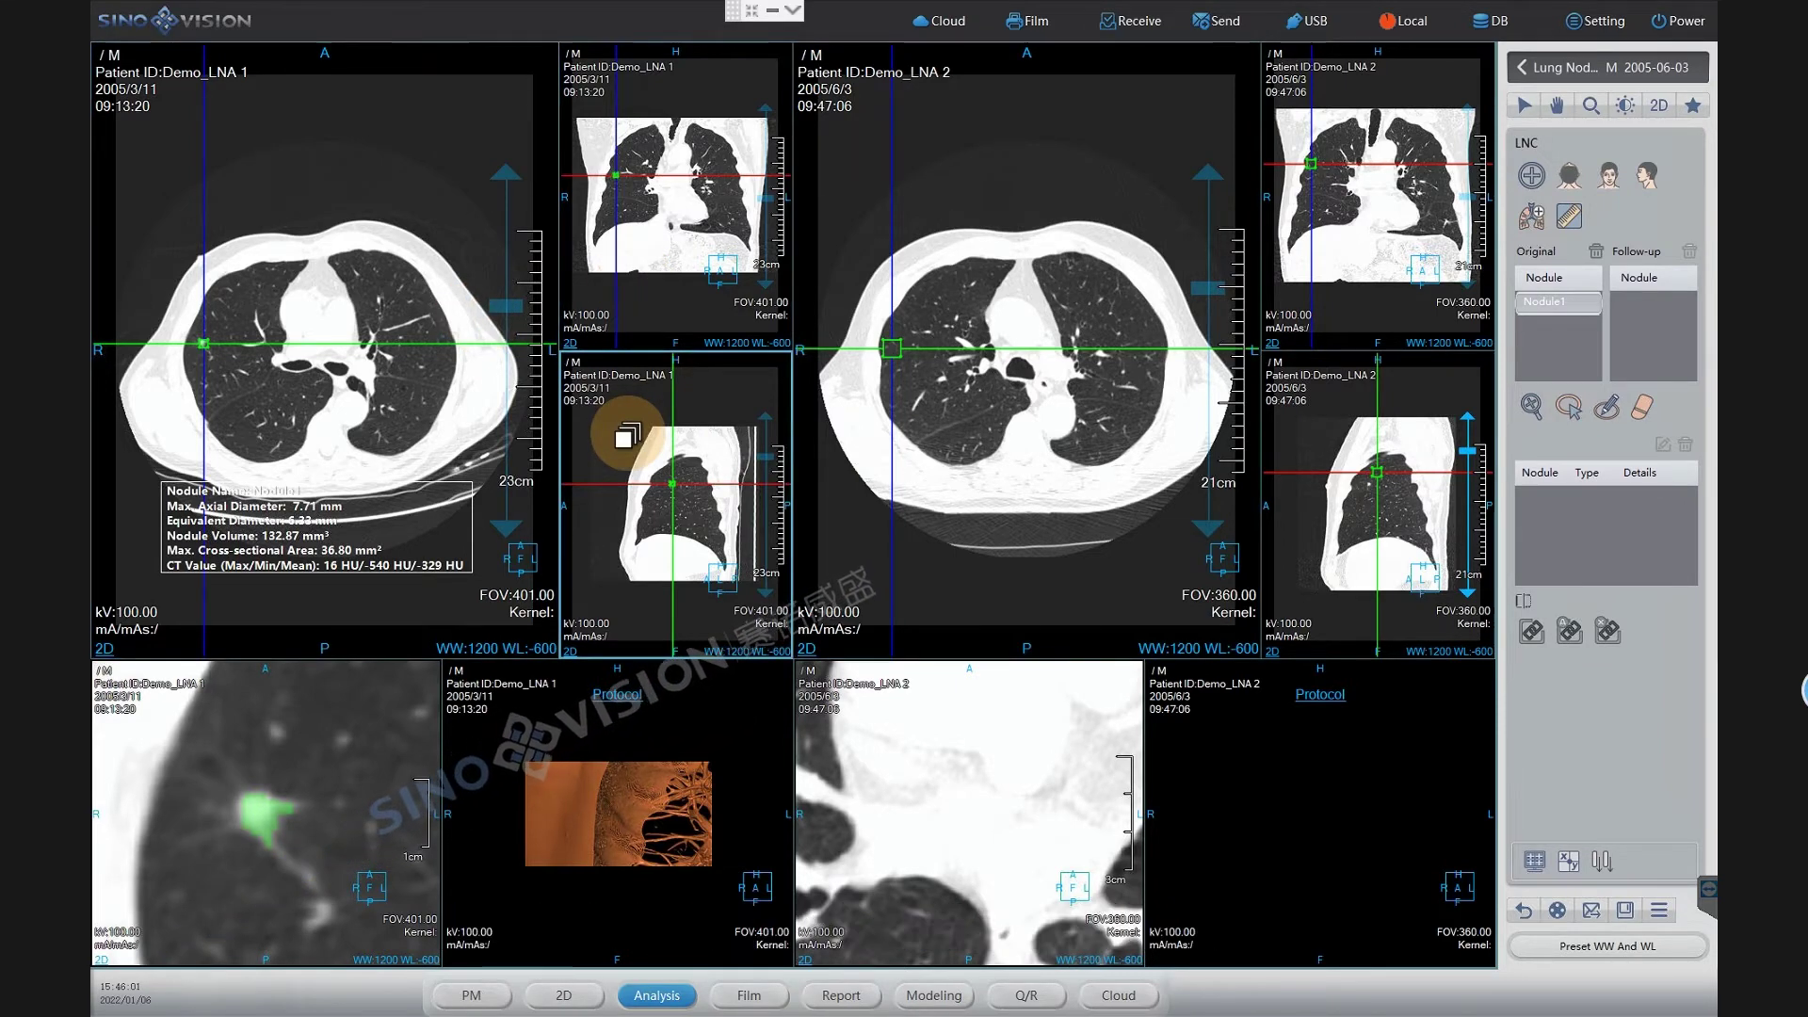
pyautogui.click(381, 747)
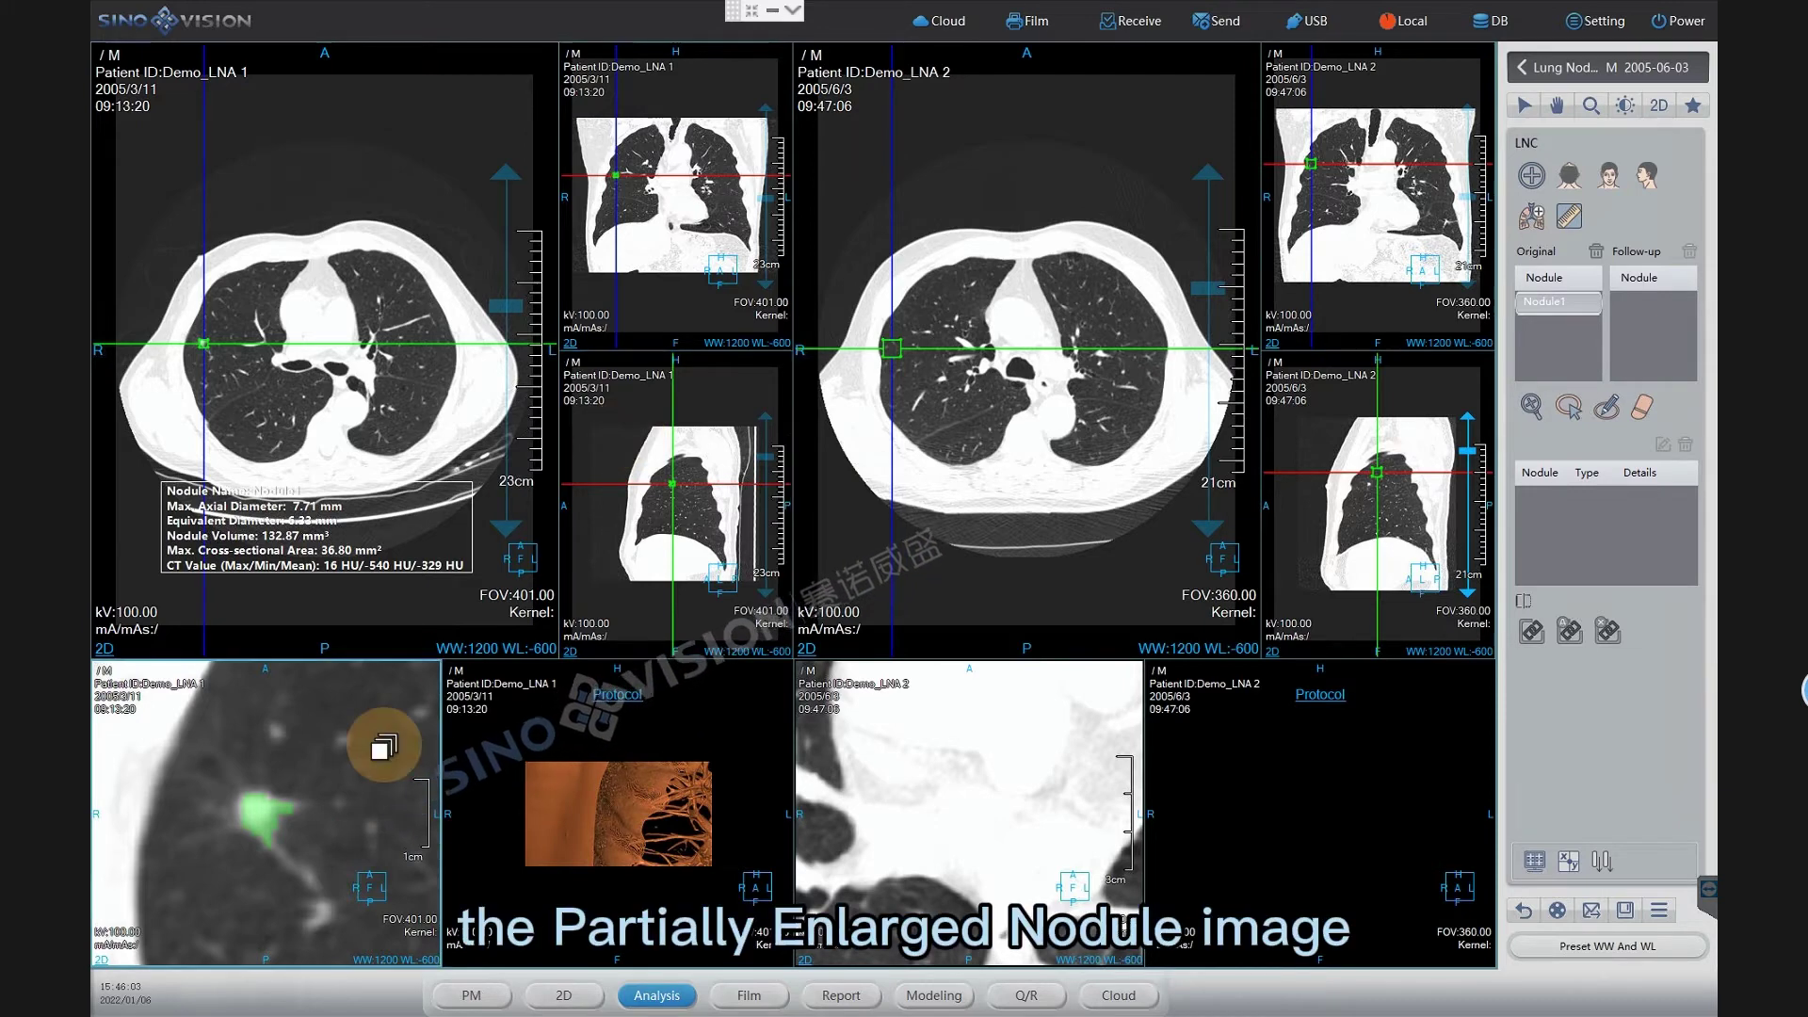
pyautogui.click(612, 761)
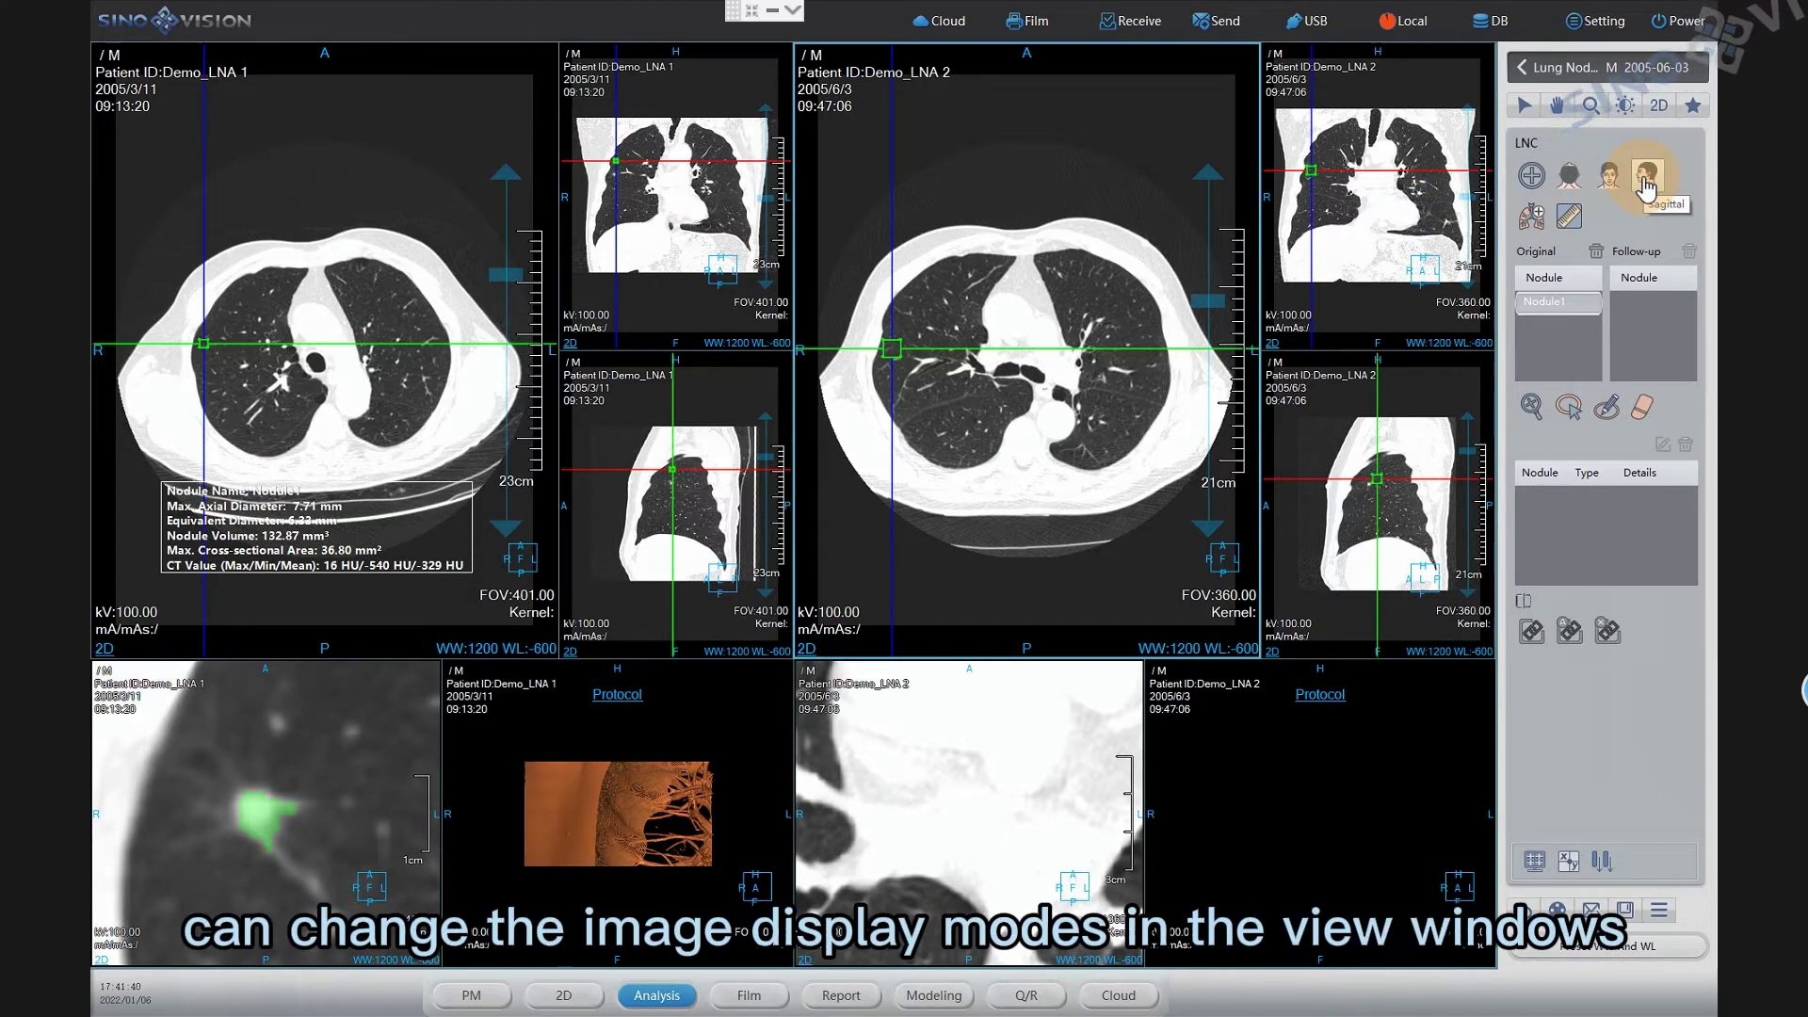
pyautogui.click(1610, 177)
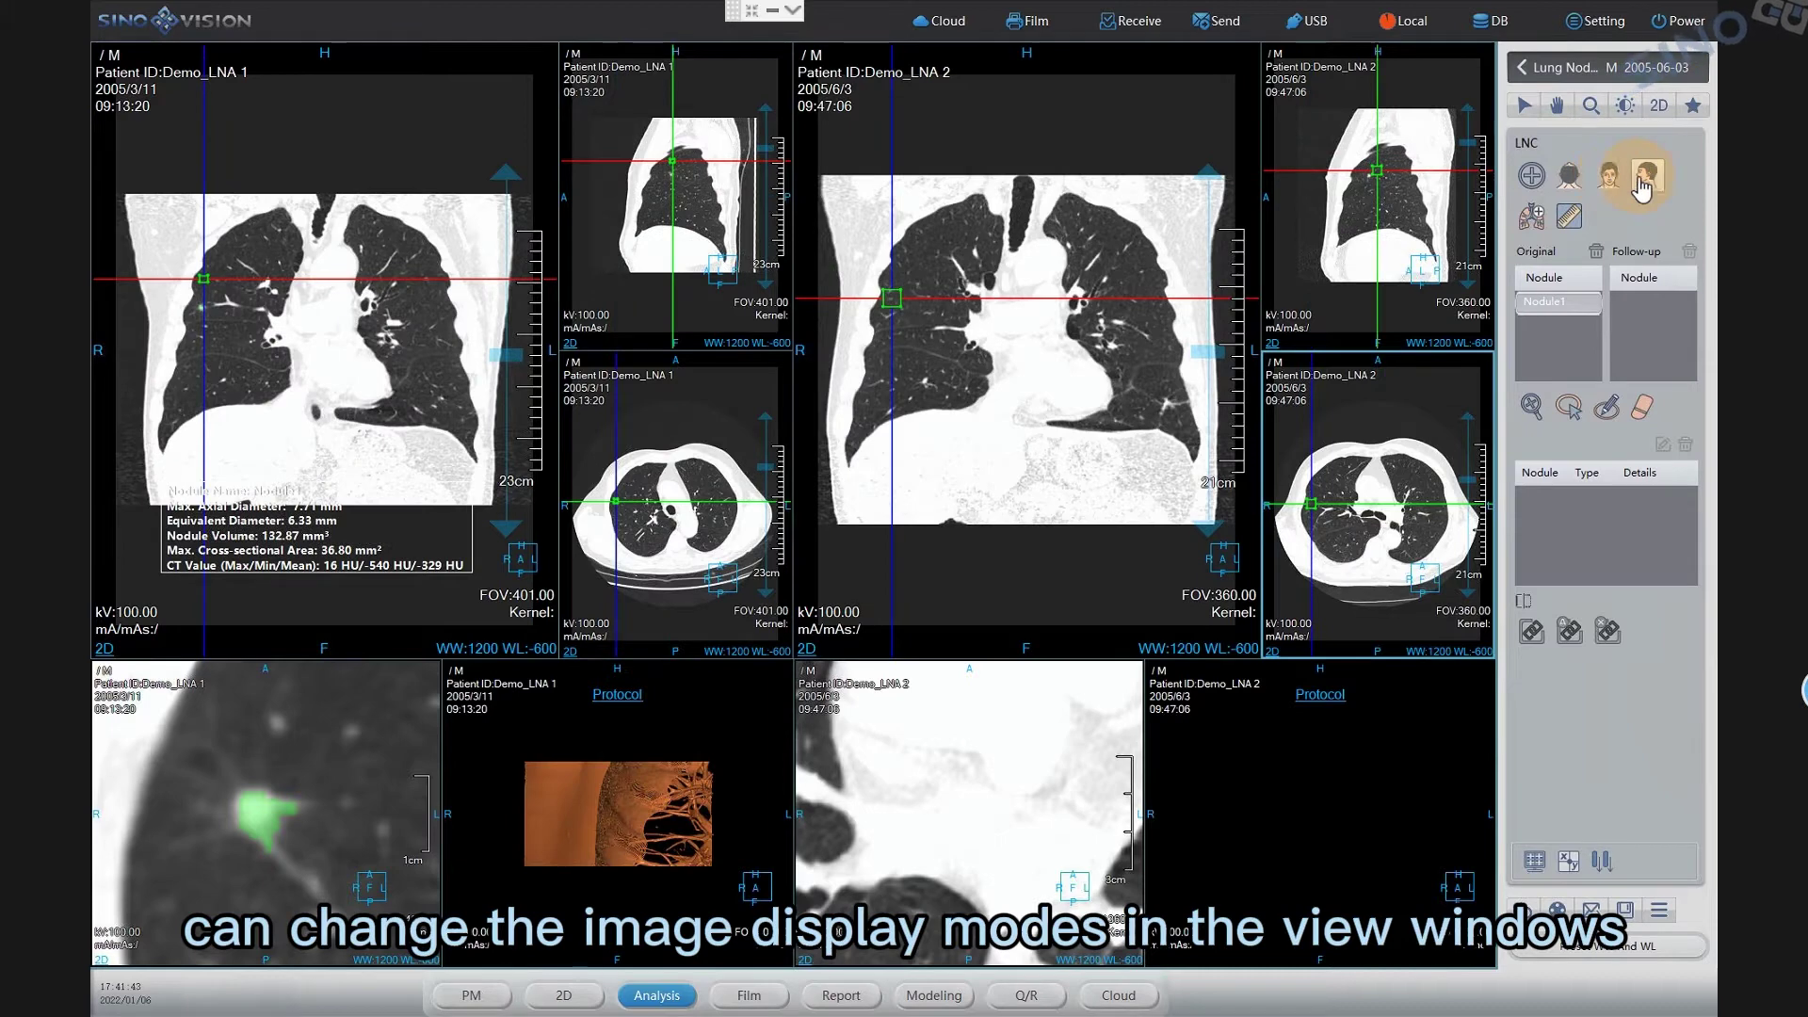
pyautogui.click(1645, 185)
pyautogui.click(1586, 179)
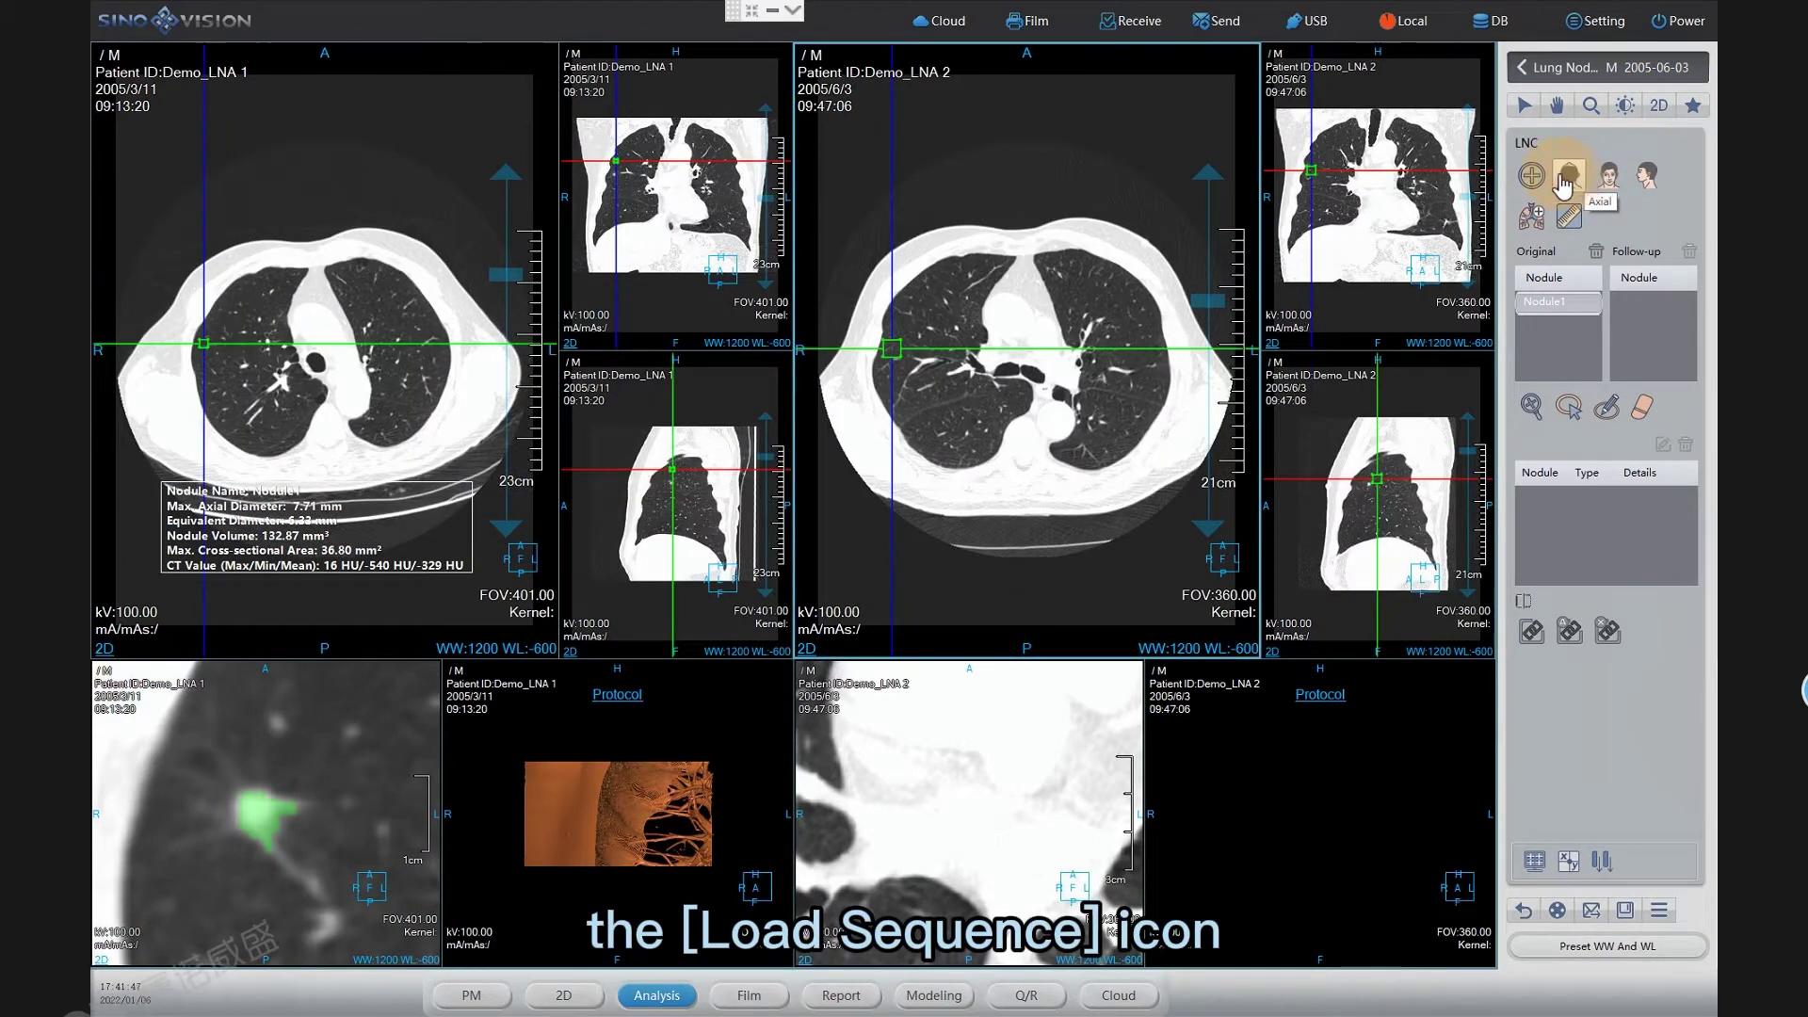
pyautogui.click(1533, 176)
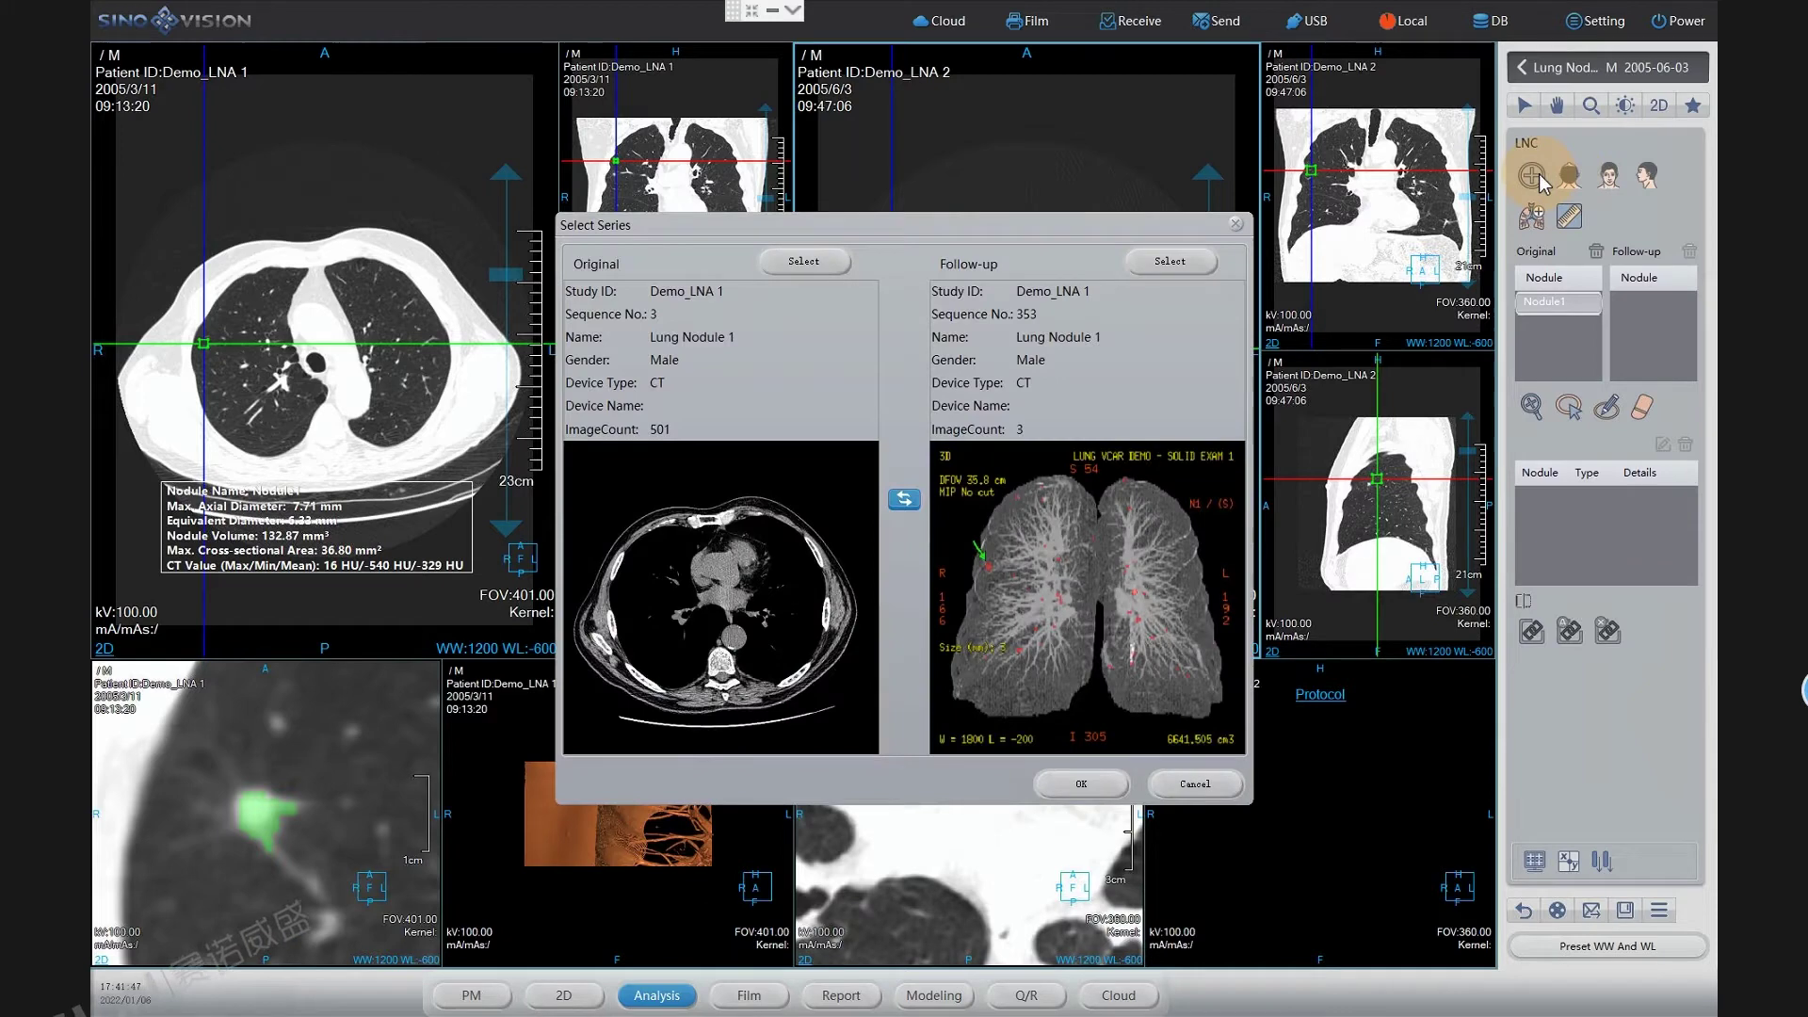
pyautogui.click(1204, 263)
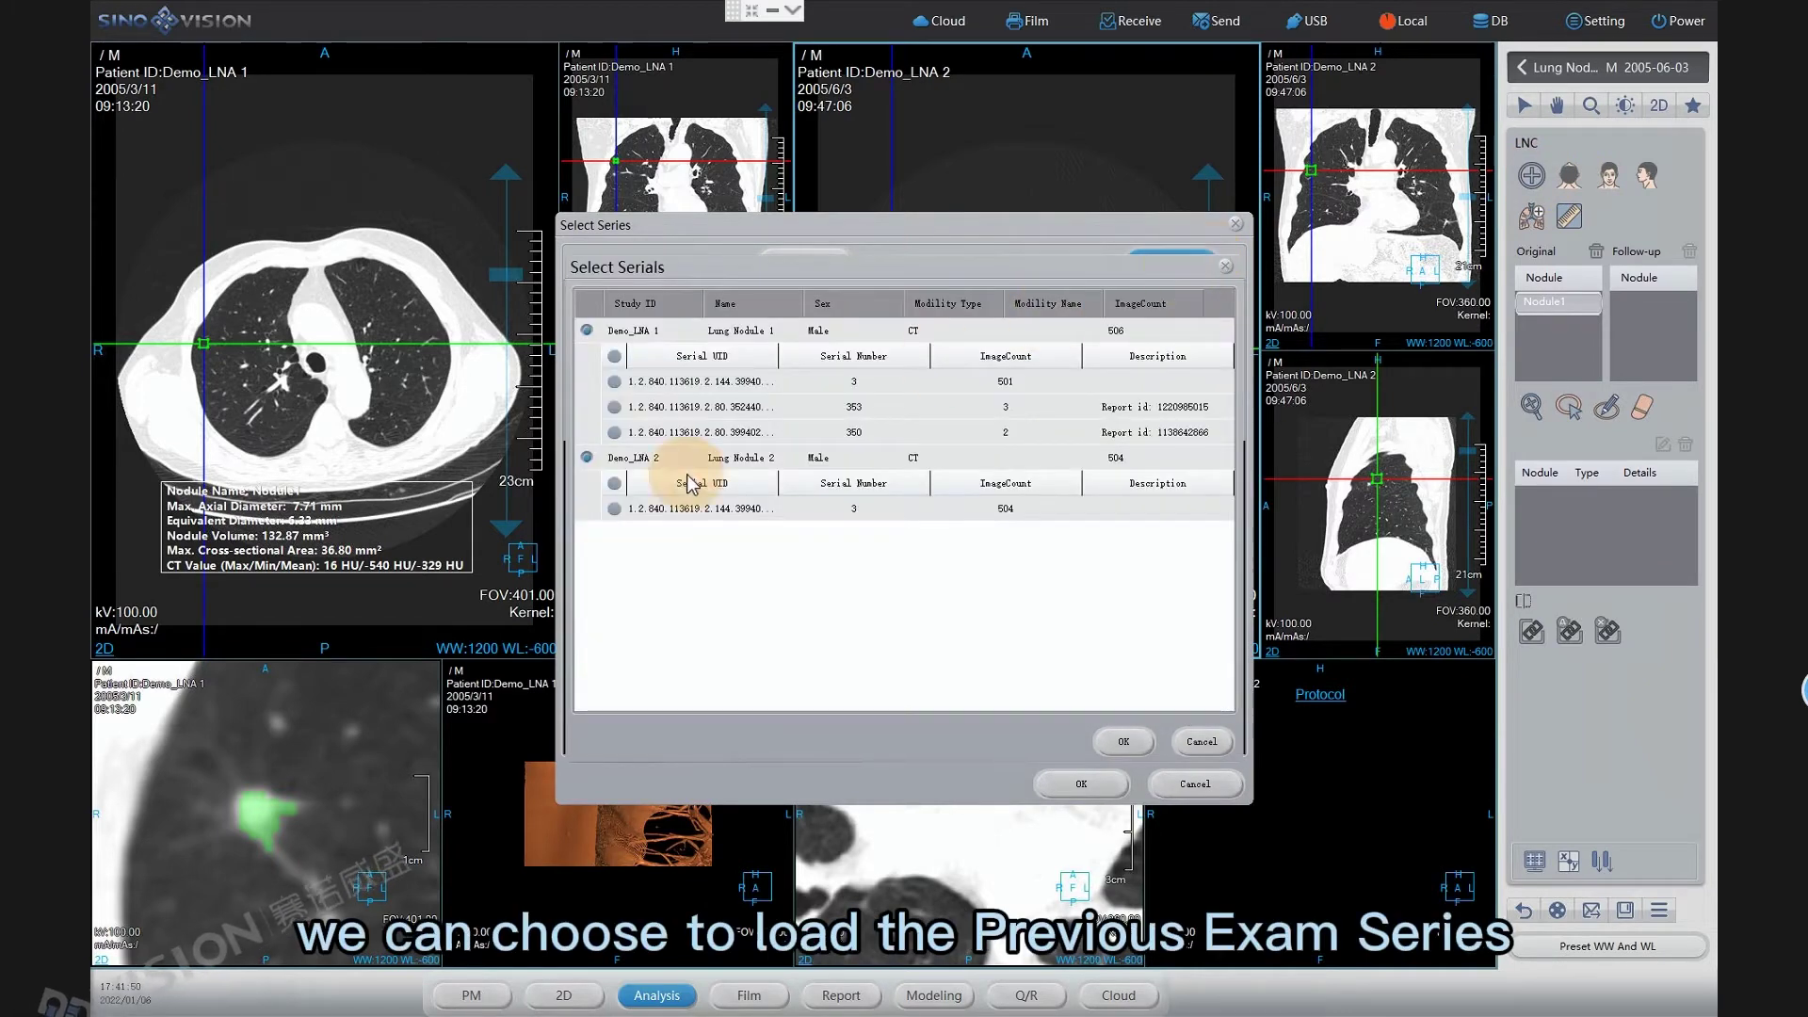
pyautogui.click(614, 509)
pyautogui.click(1122, 741)
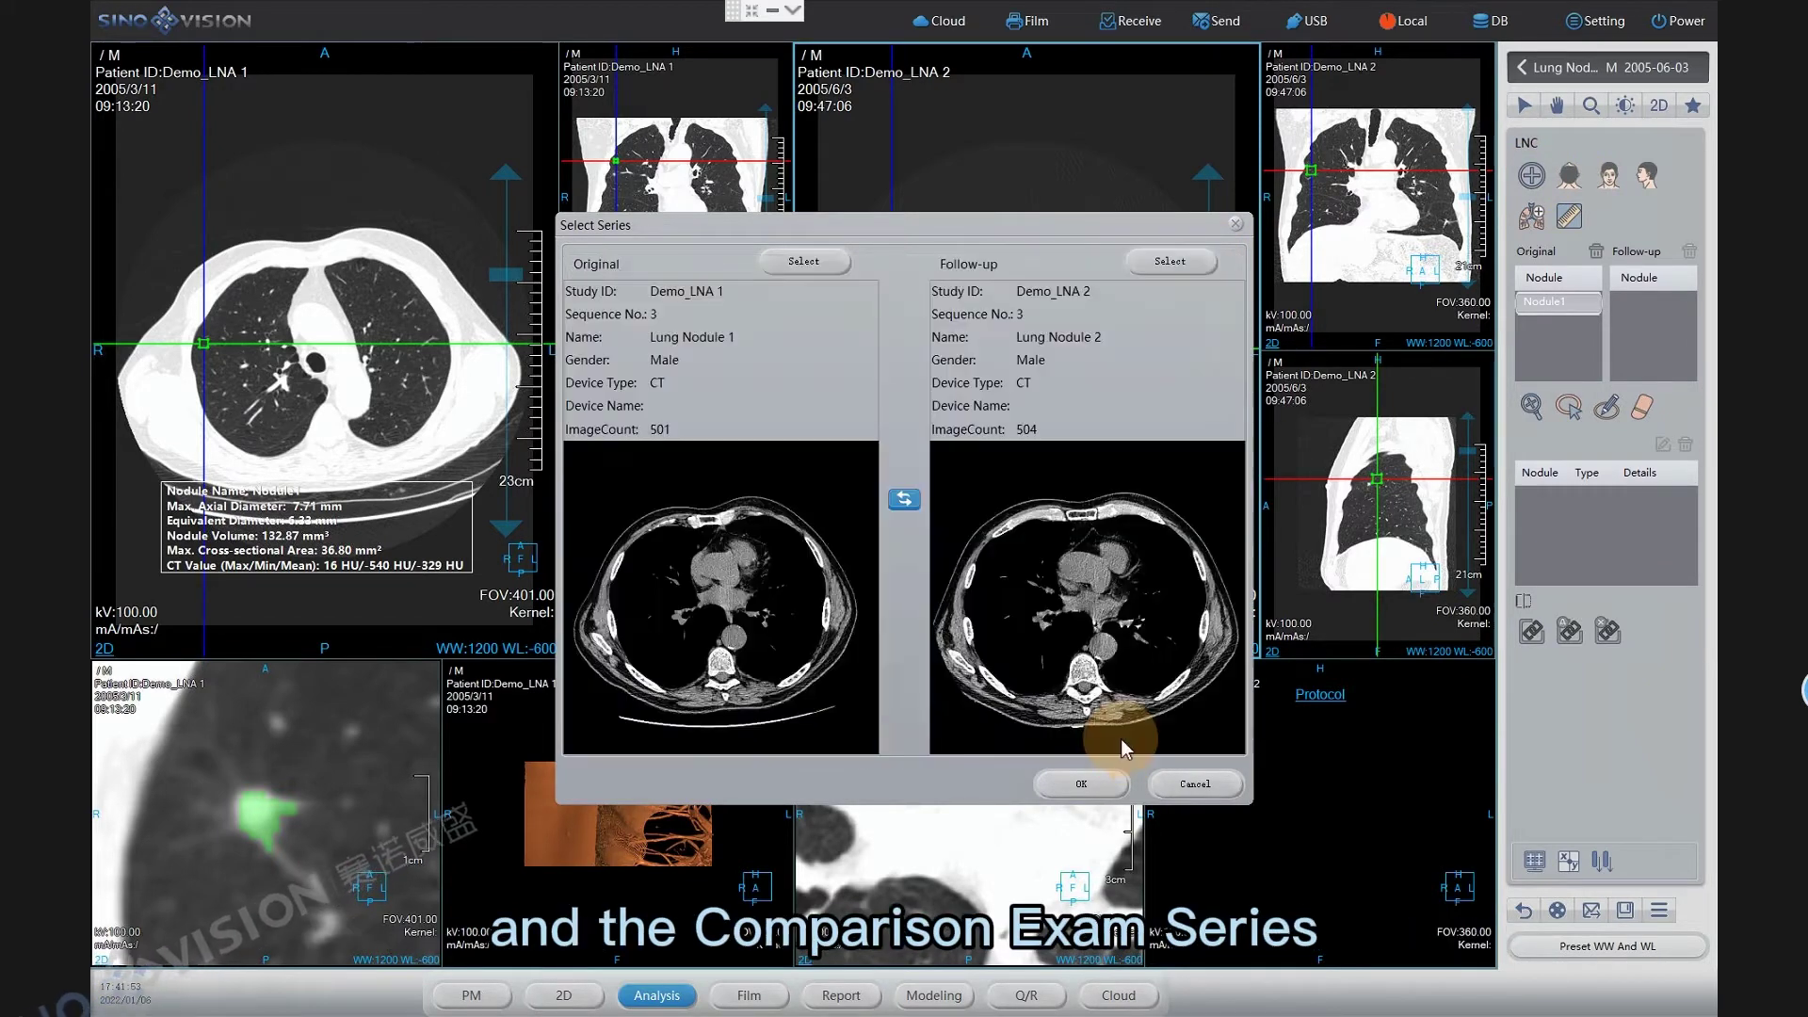
pyautogui.click(1192, 781)
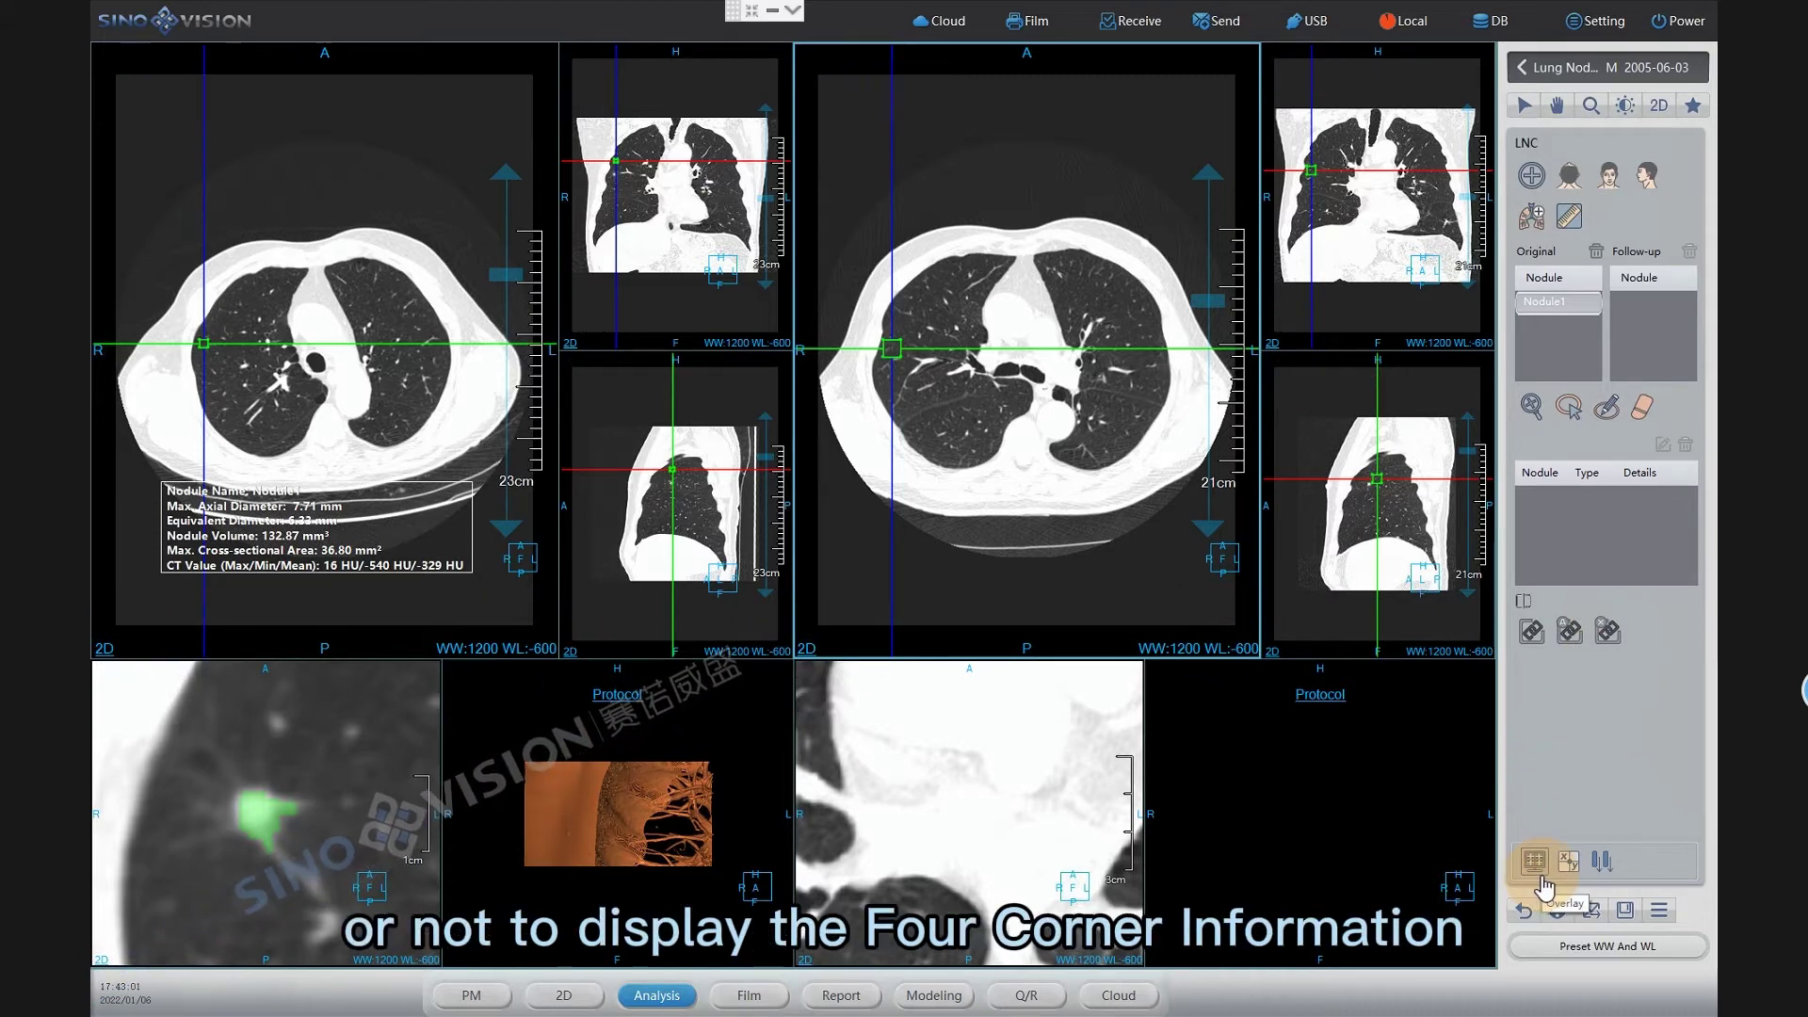
# Toggle the four-corner overlay and crosshair lines off and back on.
pyautogui.click(1543, 880)
pyautogui.click(1543, 880)
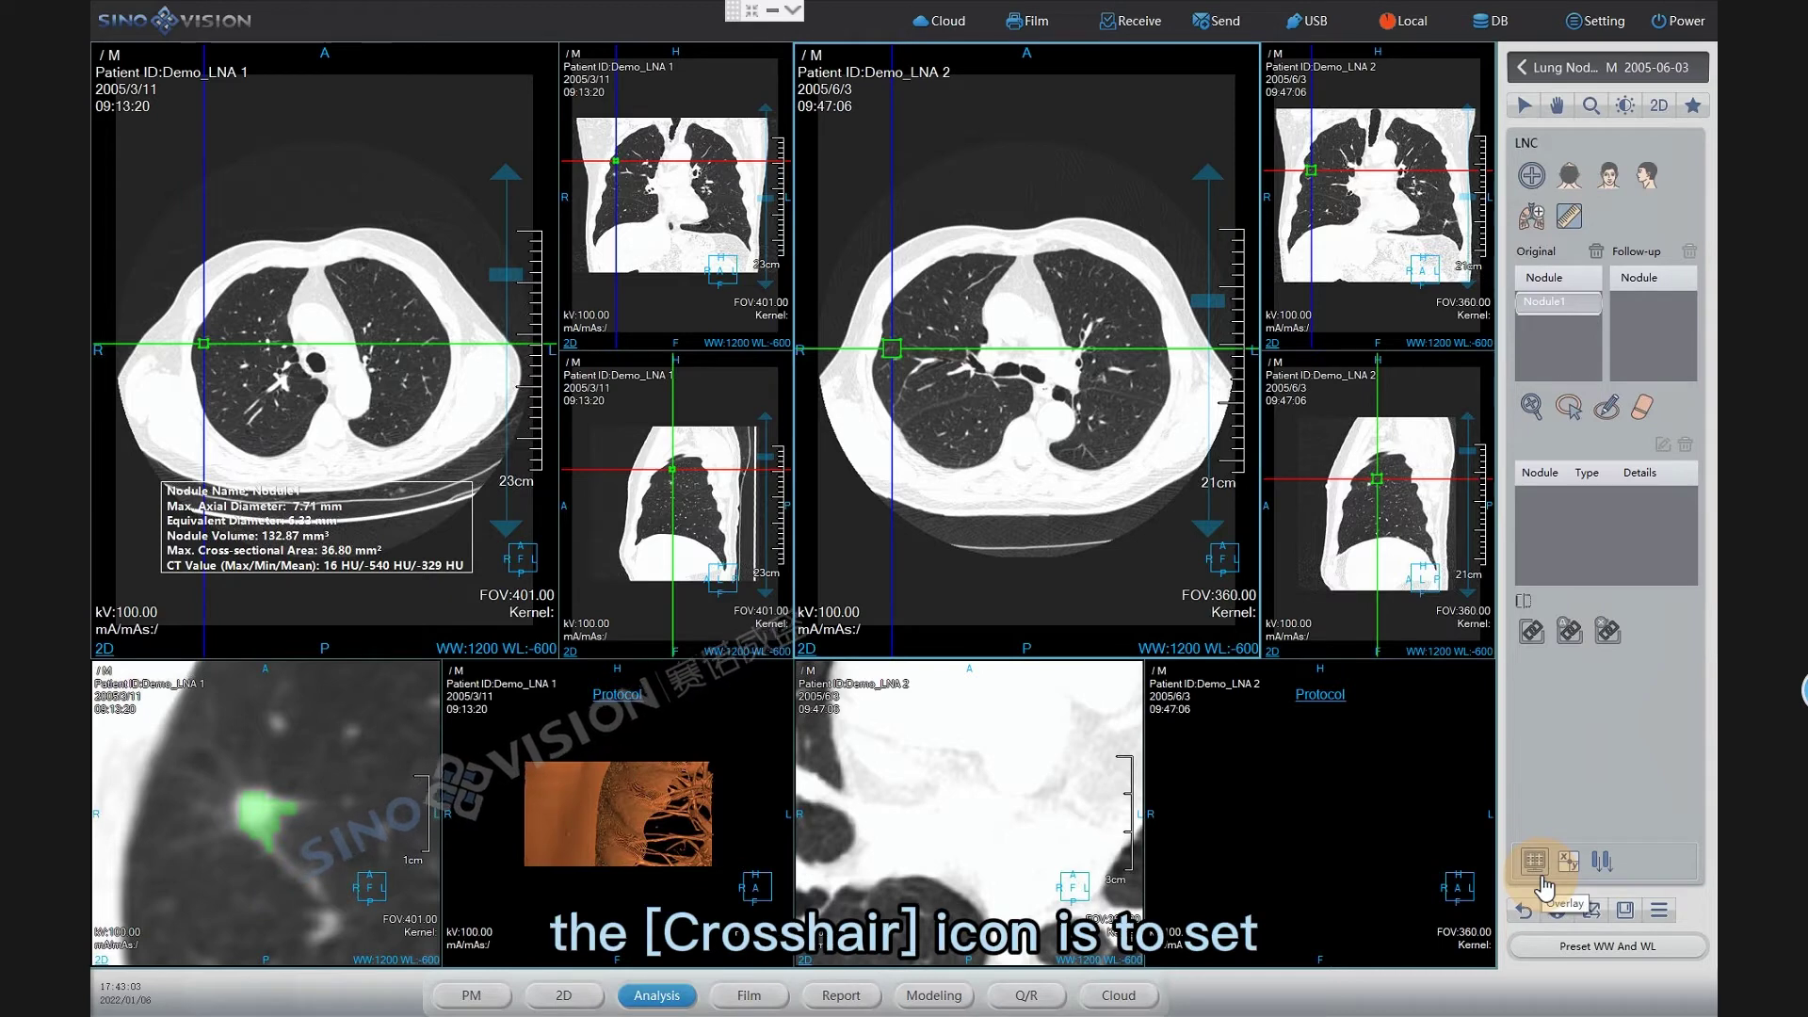
pyautogui.click(1566, 879)
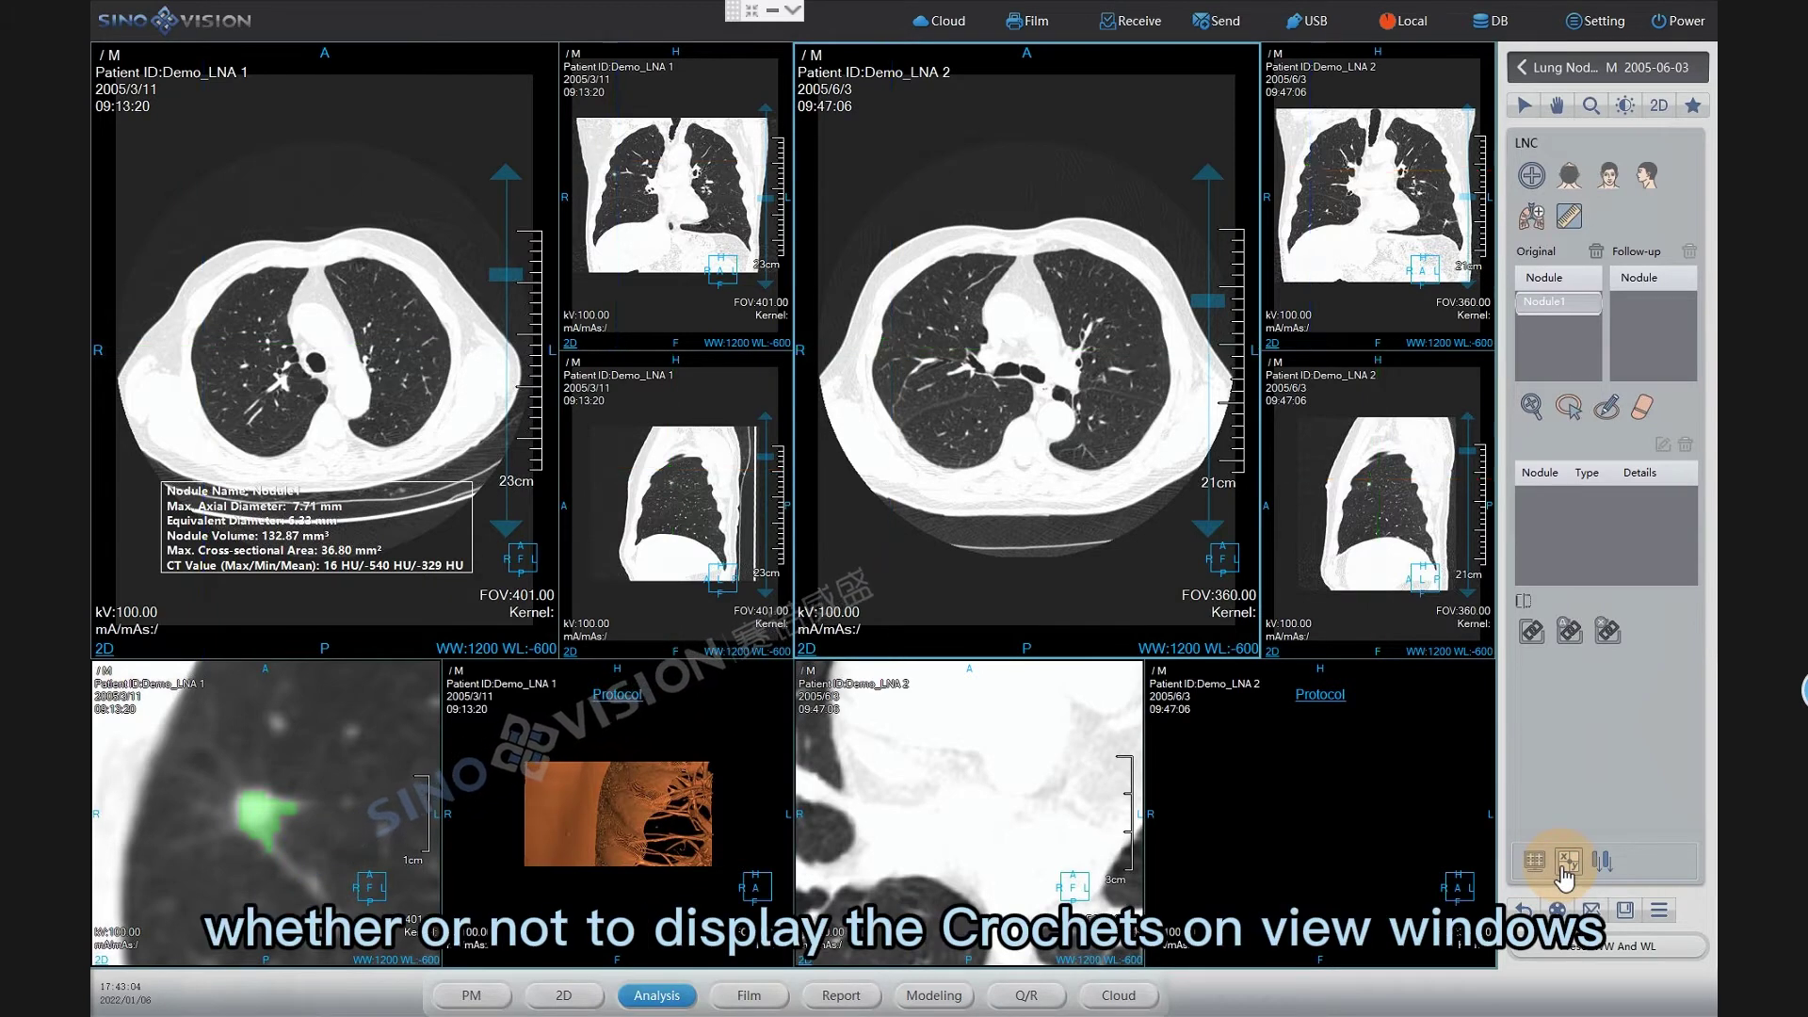
pyautogui.click(1566, 879)
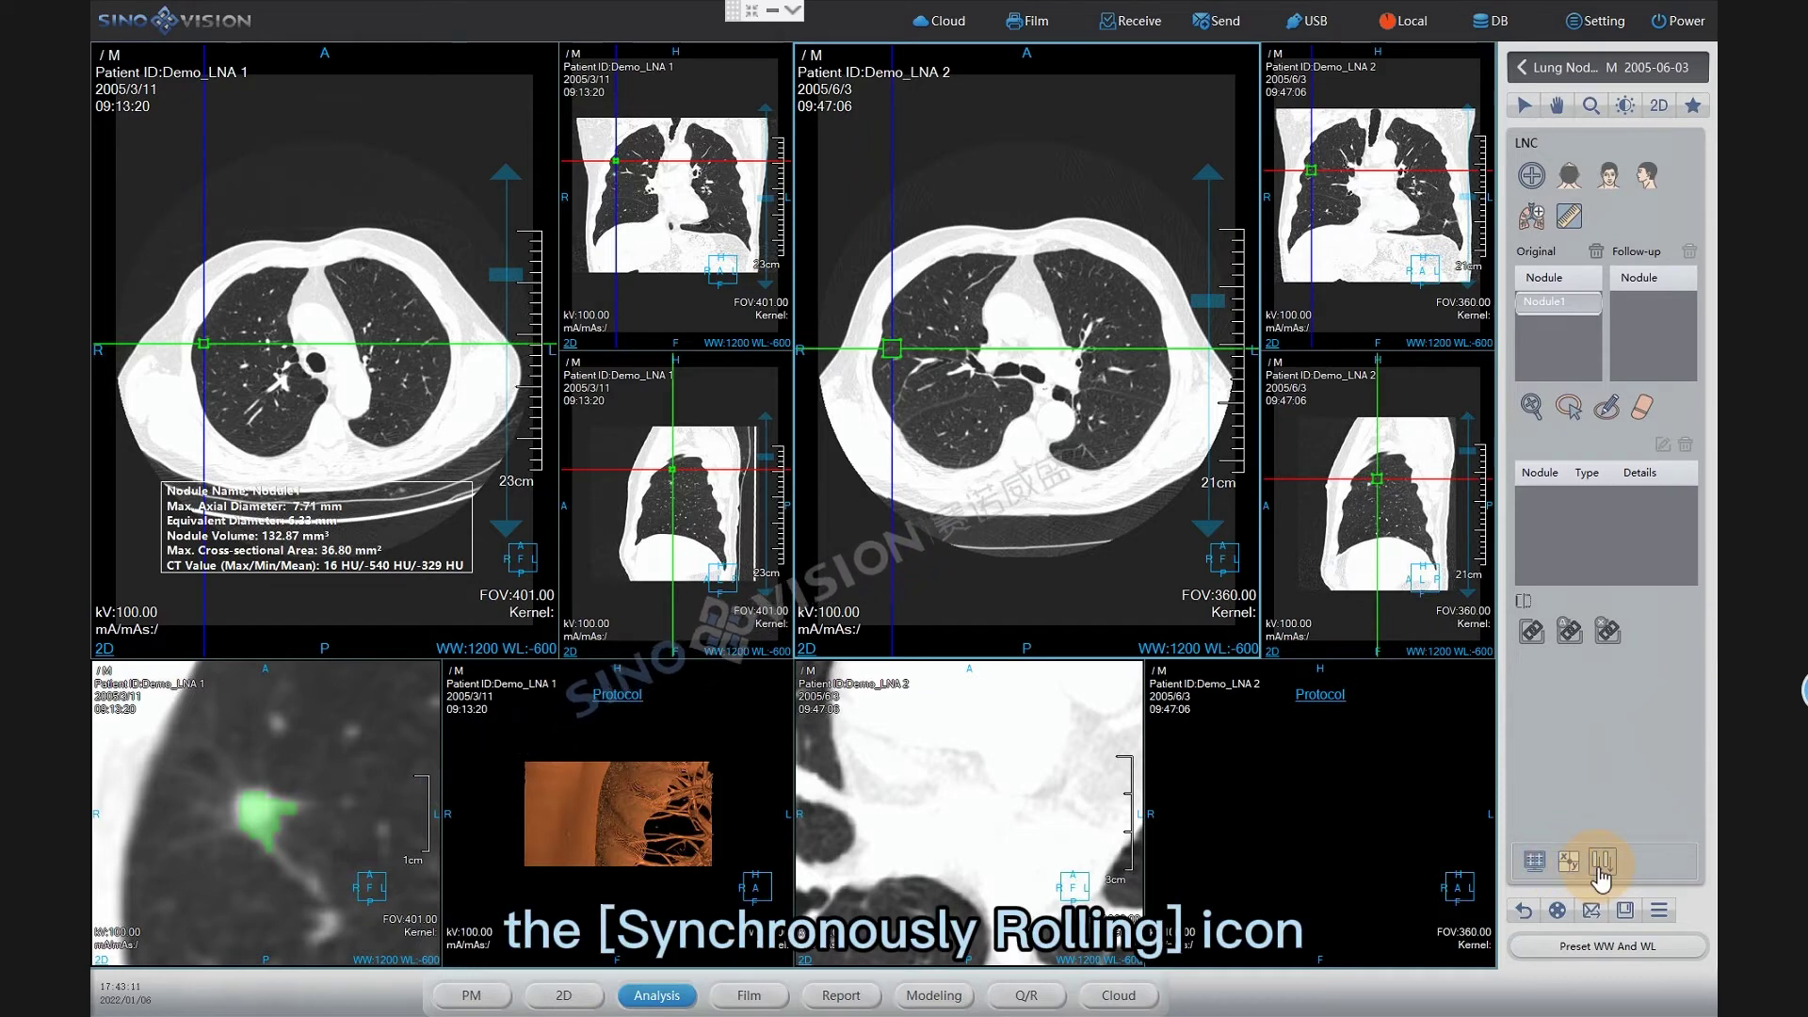
# Enable synchronized rolling and page both axial views together to a new slice level.
pyautogui.click(1598, 864)
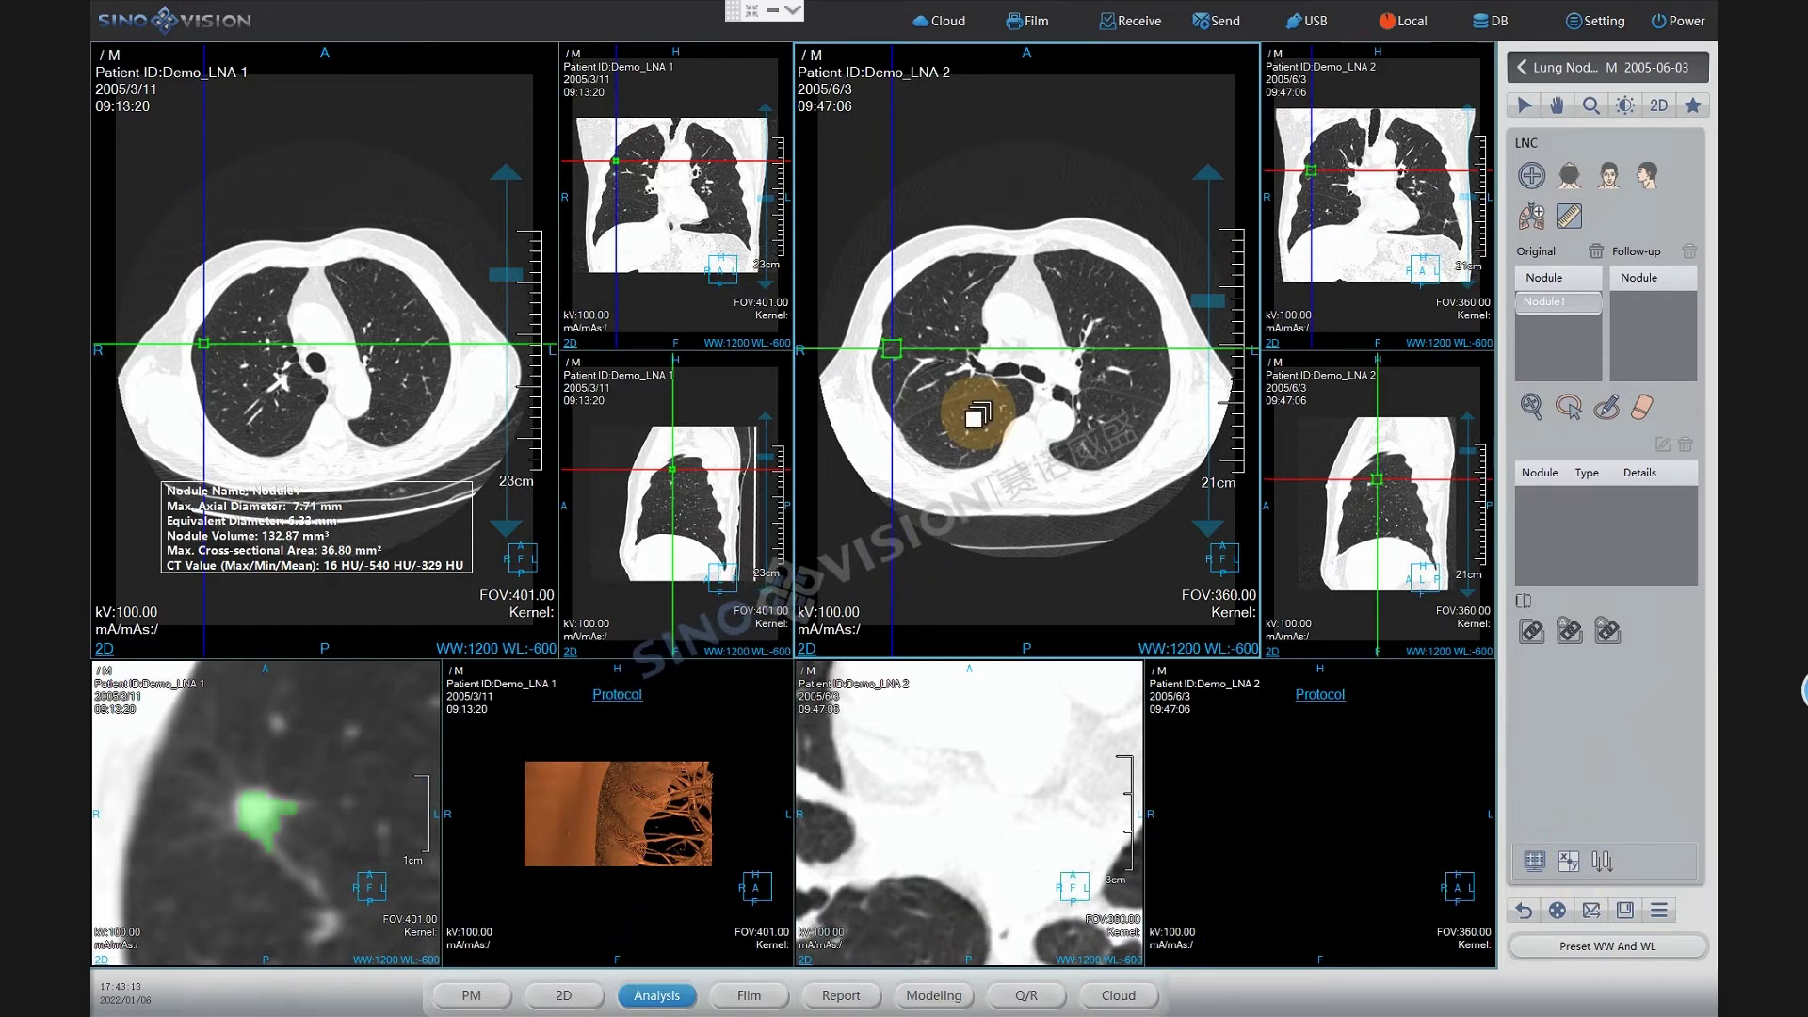
pyautogui.click(1607, 862)
pyautogui.moveTo(1165, 645); pyautogui.dragTo(1042, 525)
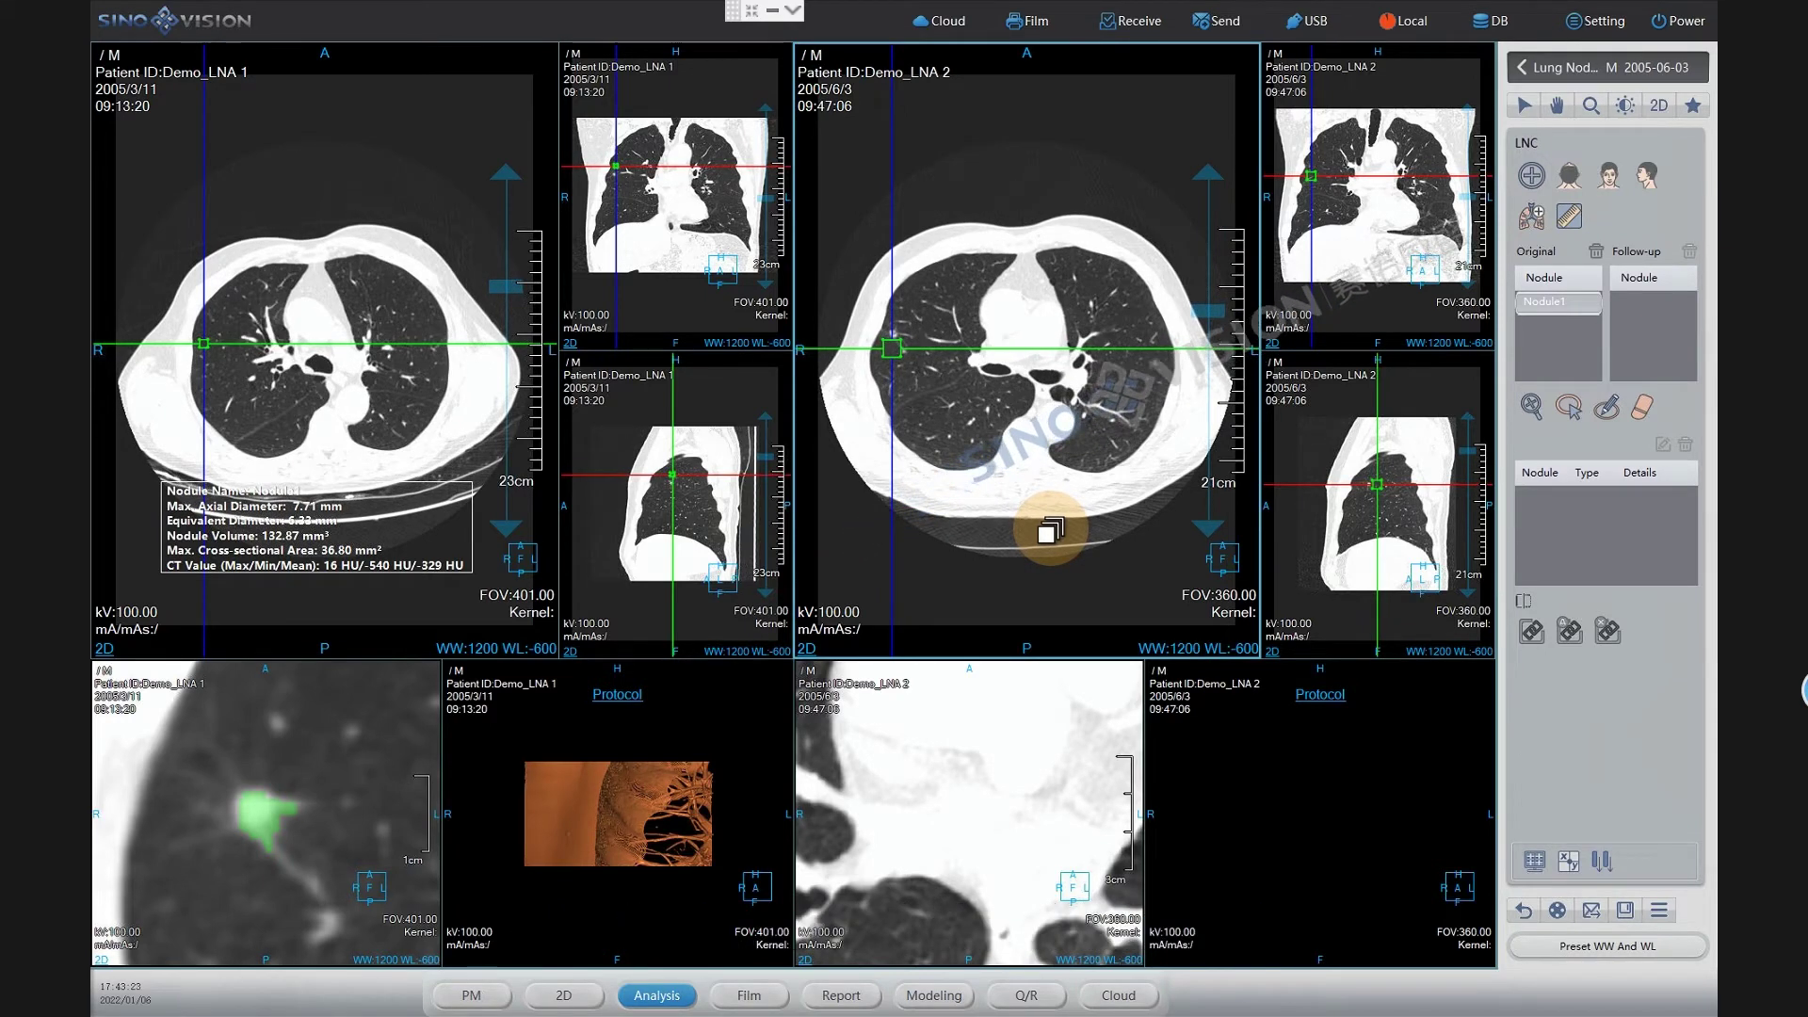
pyautogui.click(406, 608)
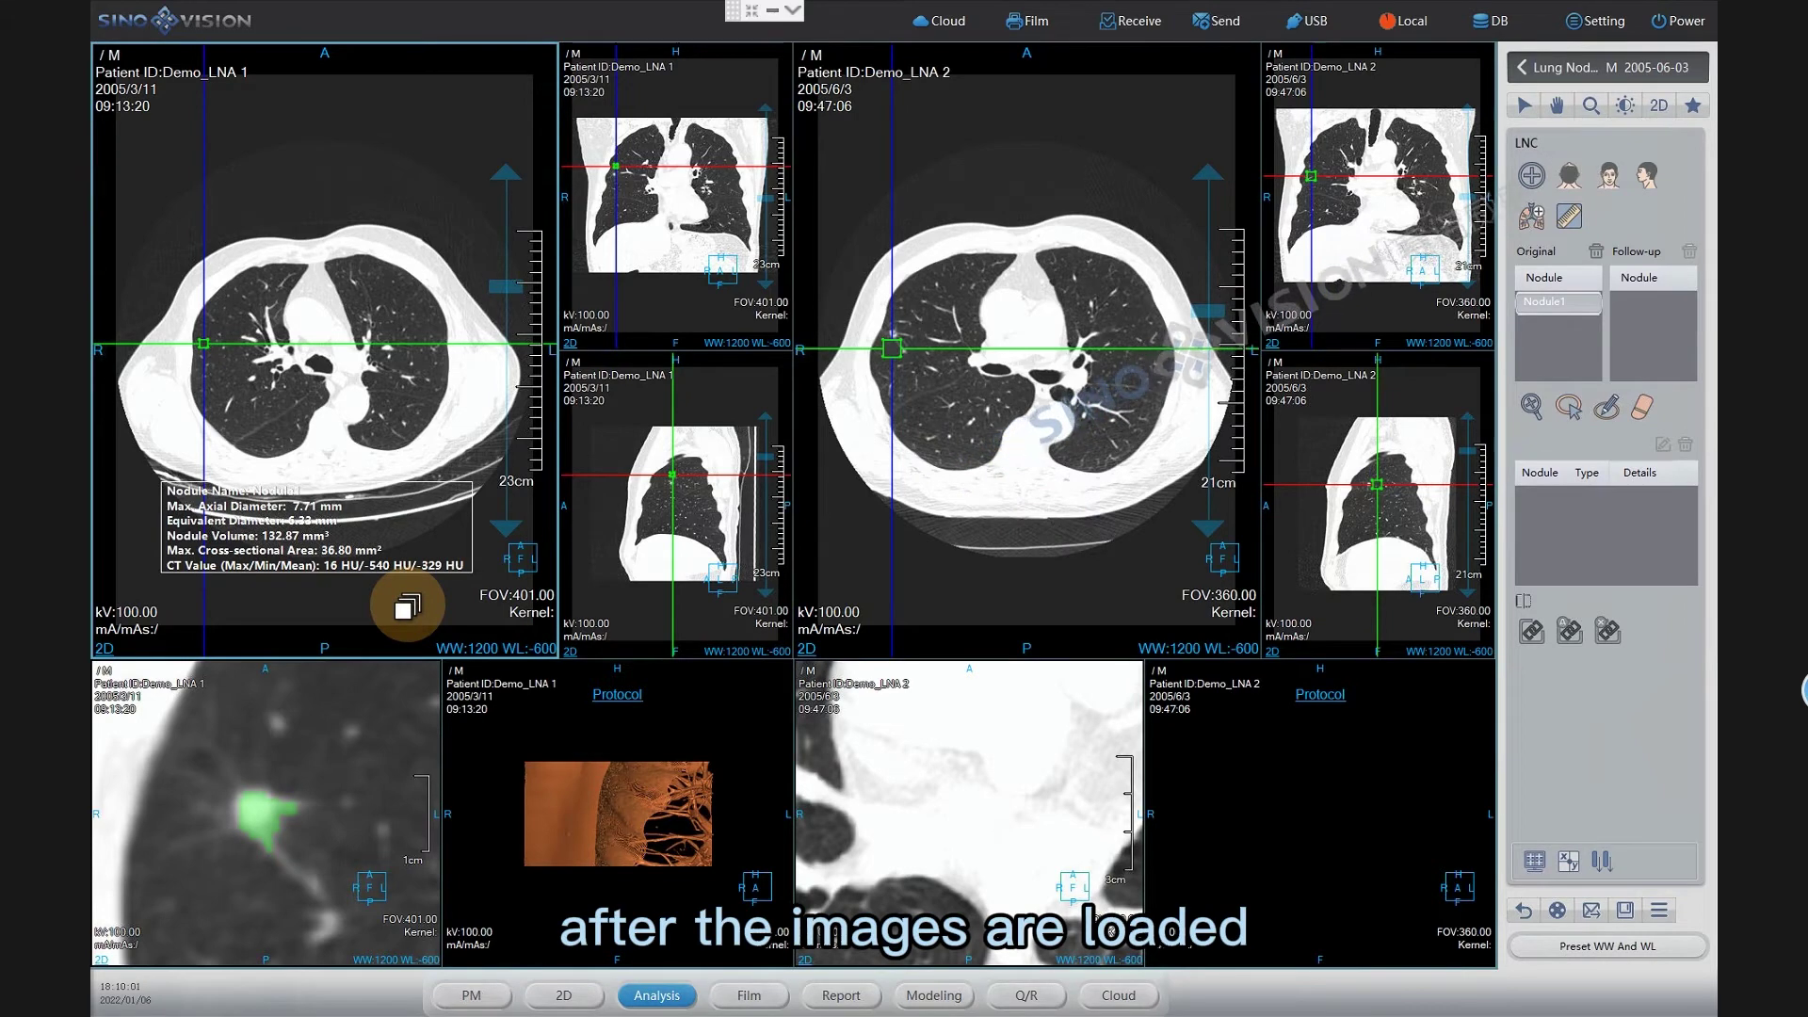
# Move the original's Nodule1 box (5.01 mm, 53.73 mm³) lower in the left axial view.
pyautogui.moveTo(351, 559); pyautogui.dragTo(361, 593)
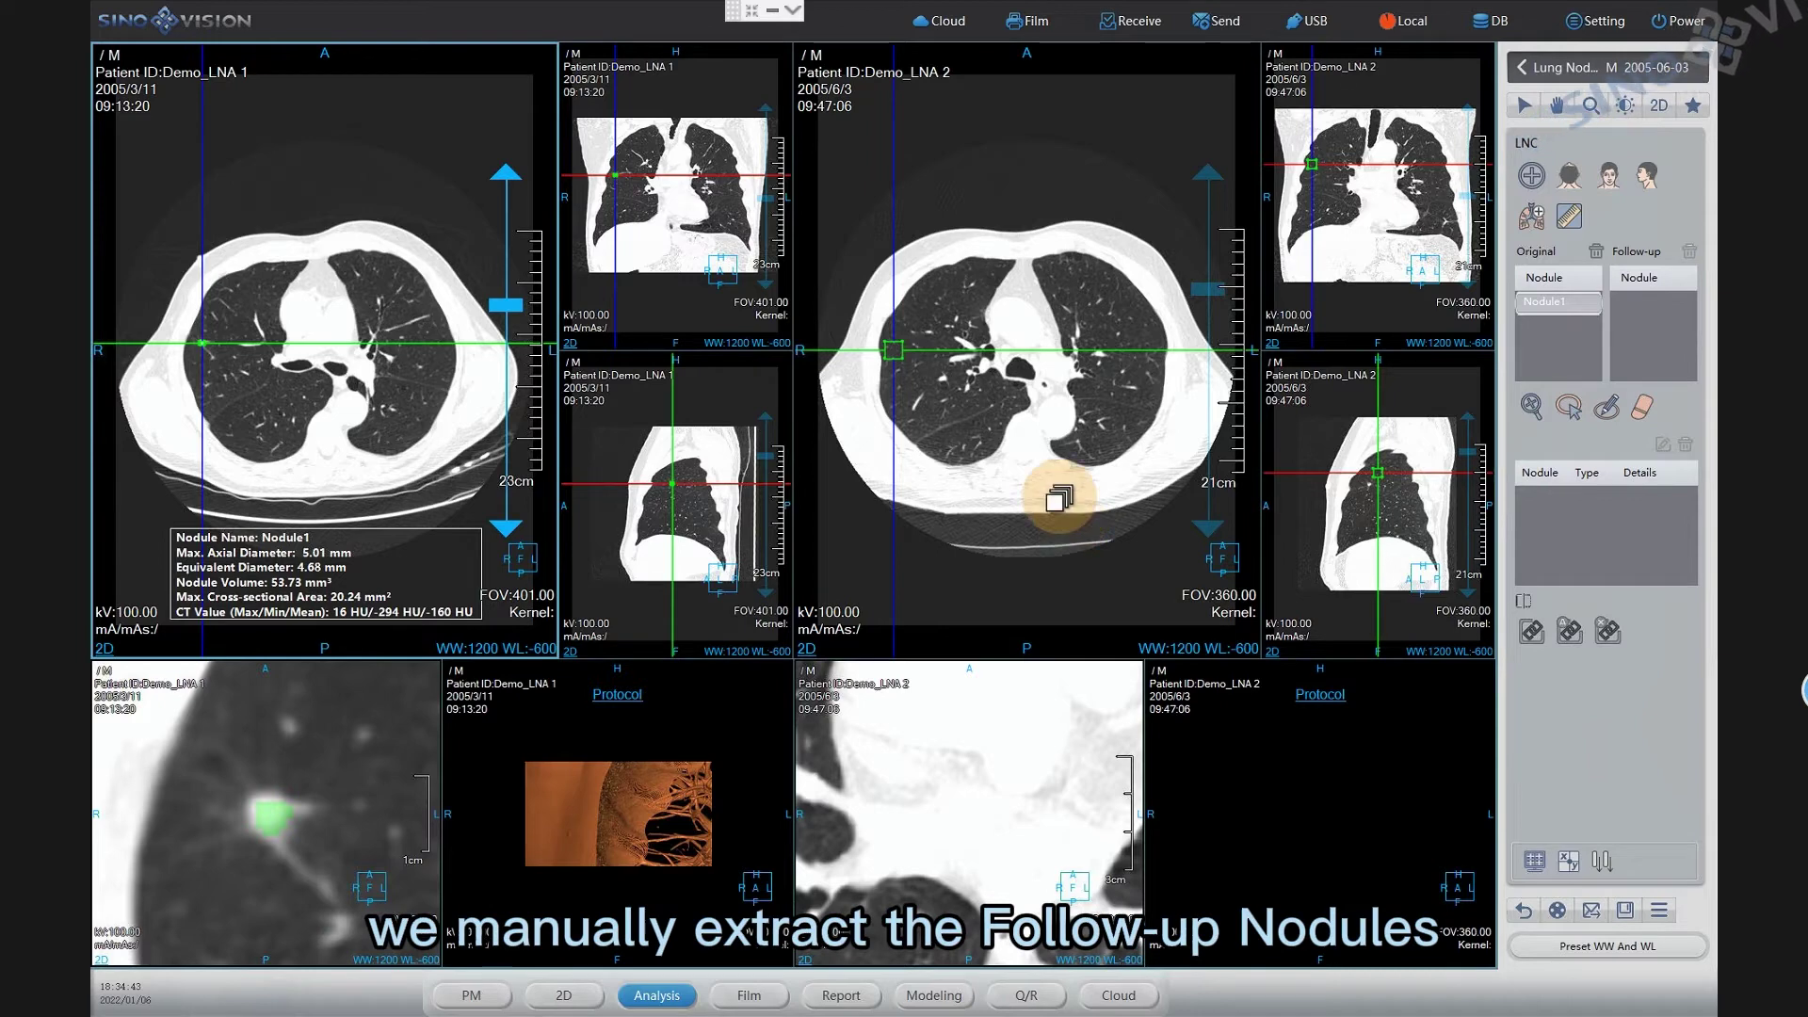
# Scroll the follow-up axial view to the nodule and manually extract Nodule1 from its centre.
pyautogui.click(1060, 499)
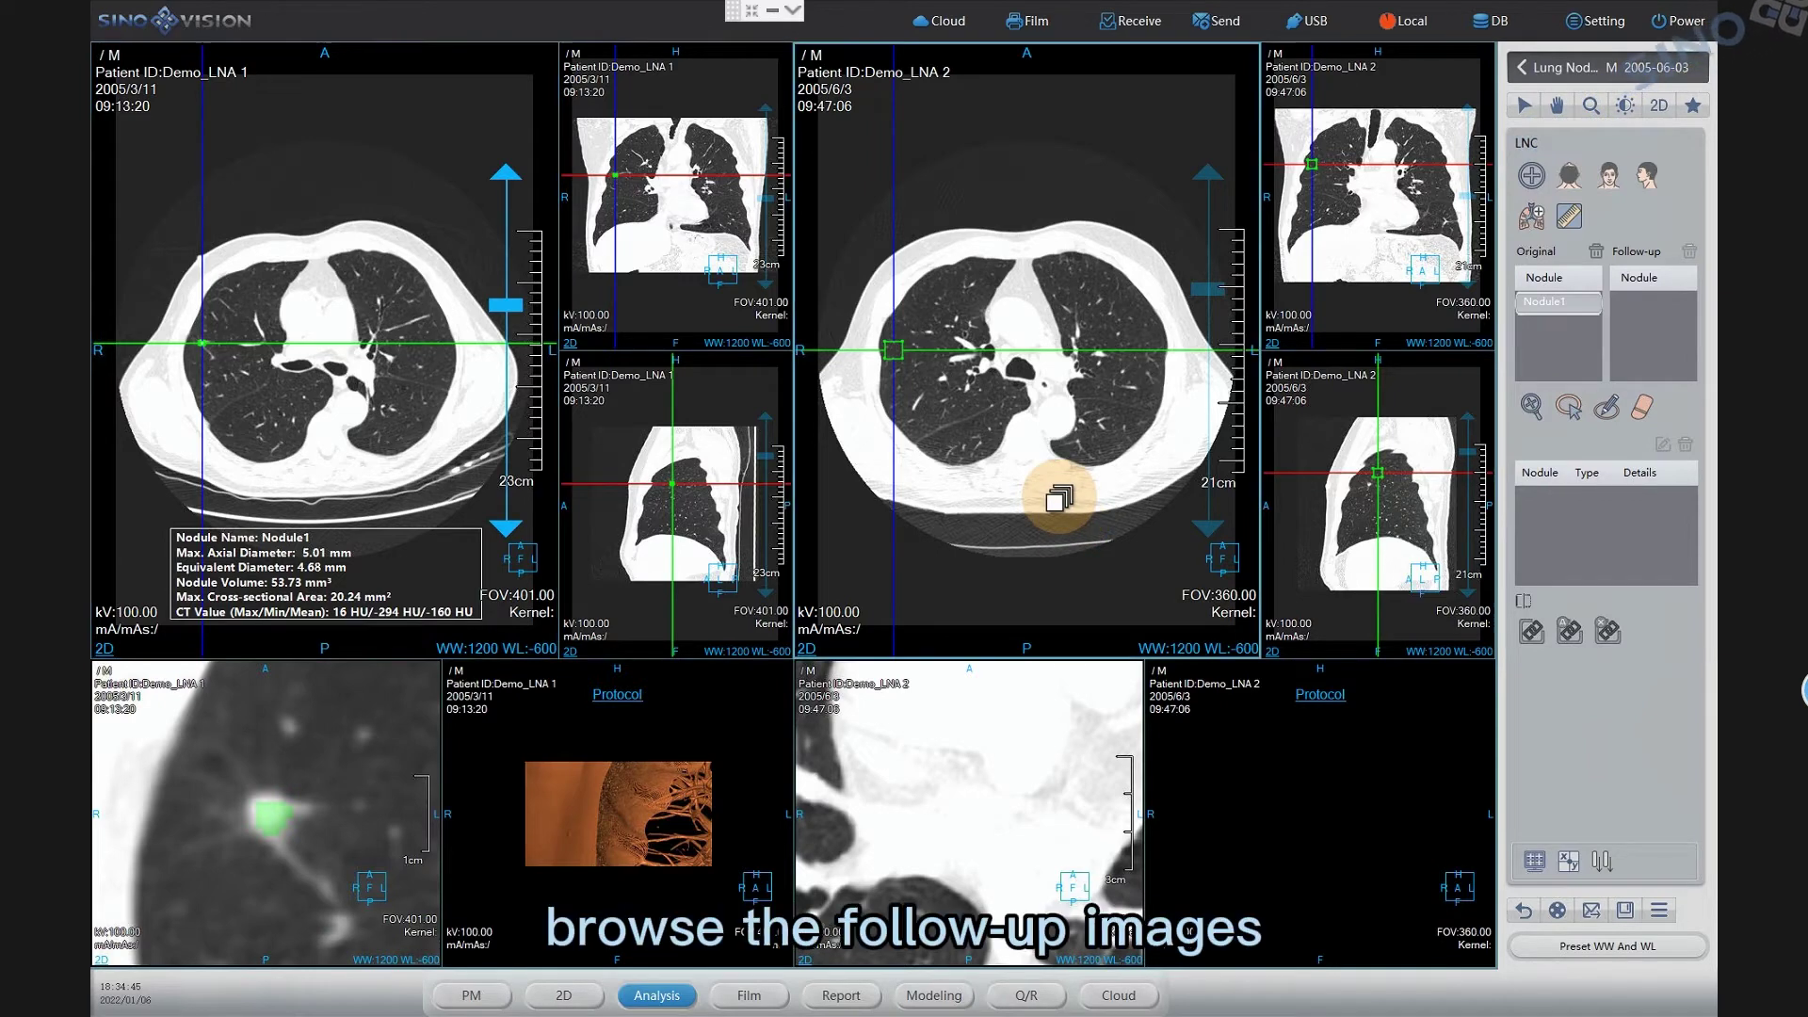
pyautogui.scroll(-3, 1053, 465)
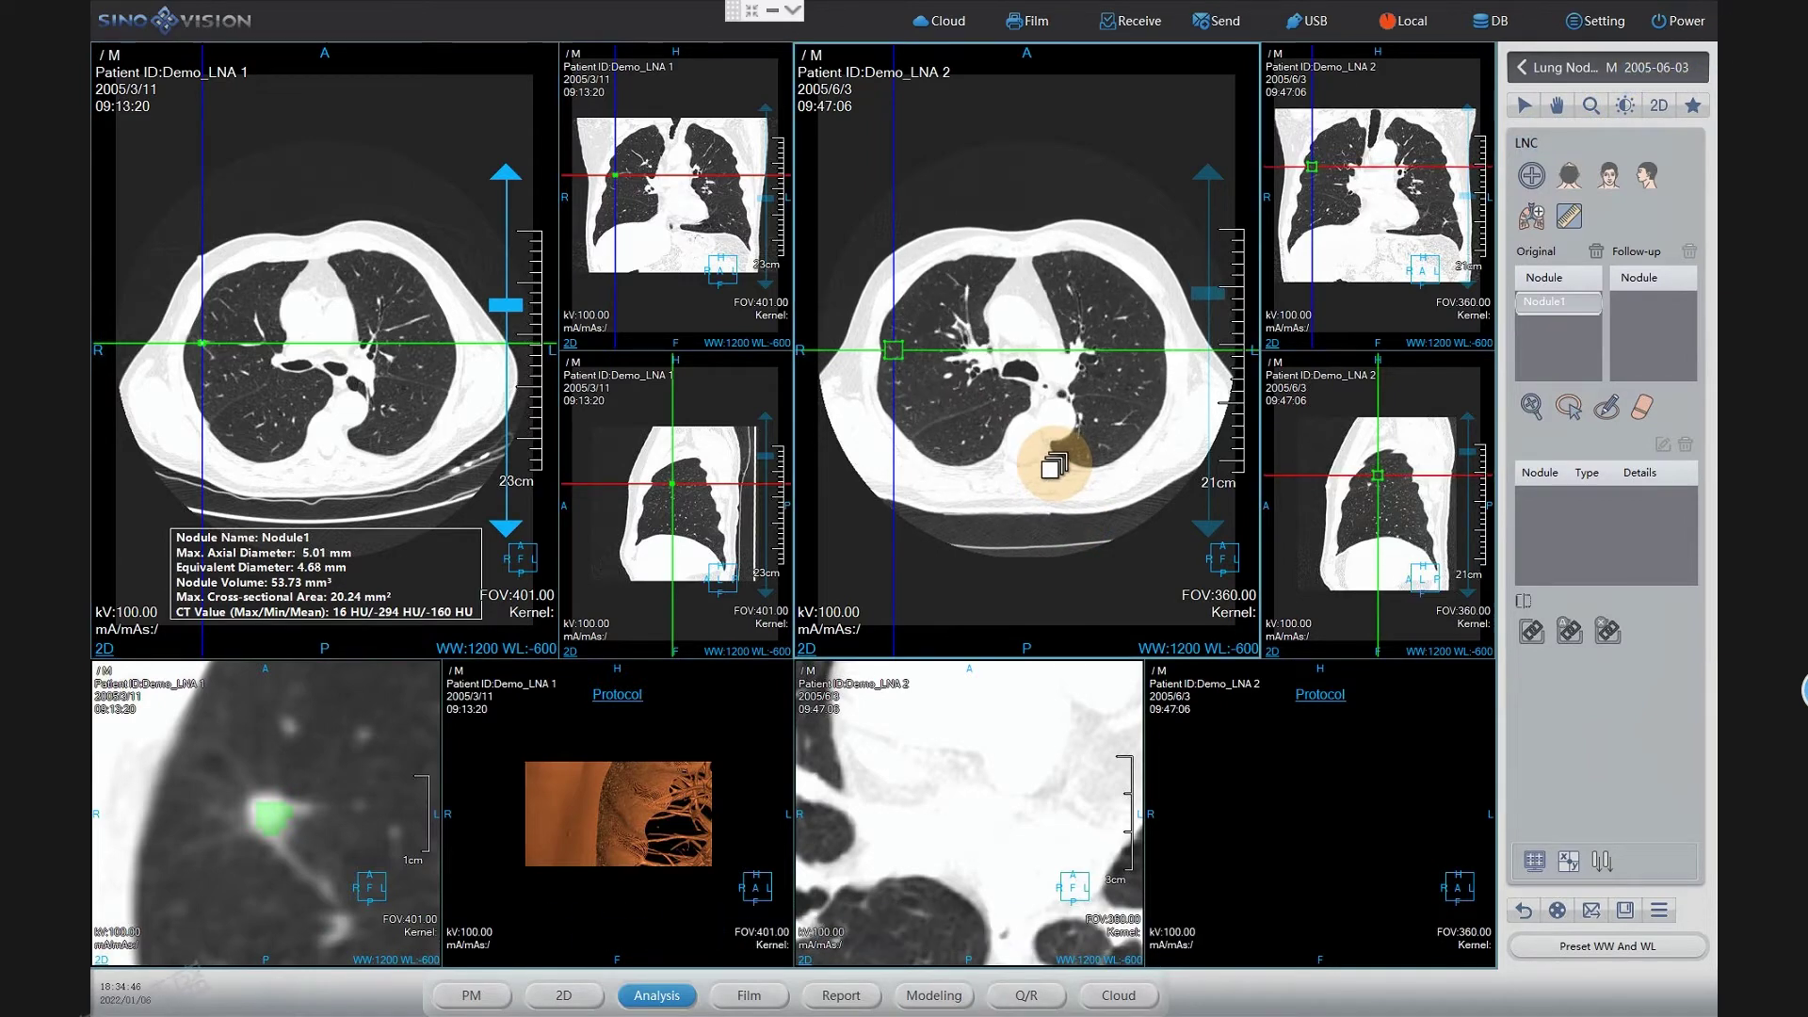
pyautogui.scroll(-2, 1053, 465)
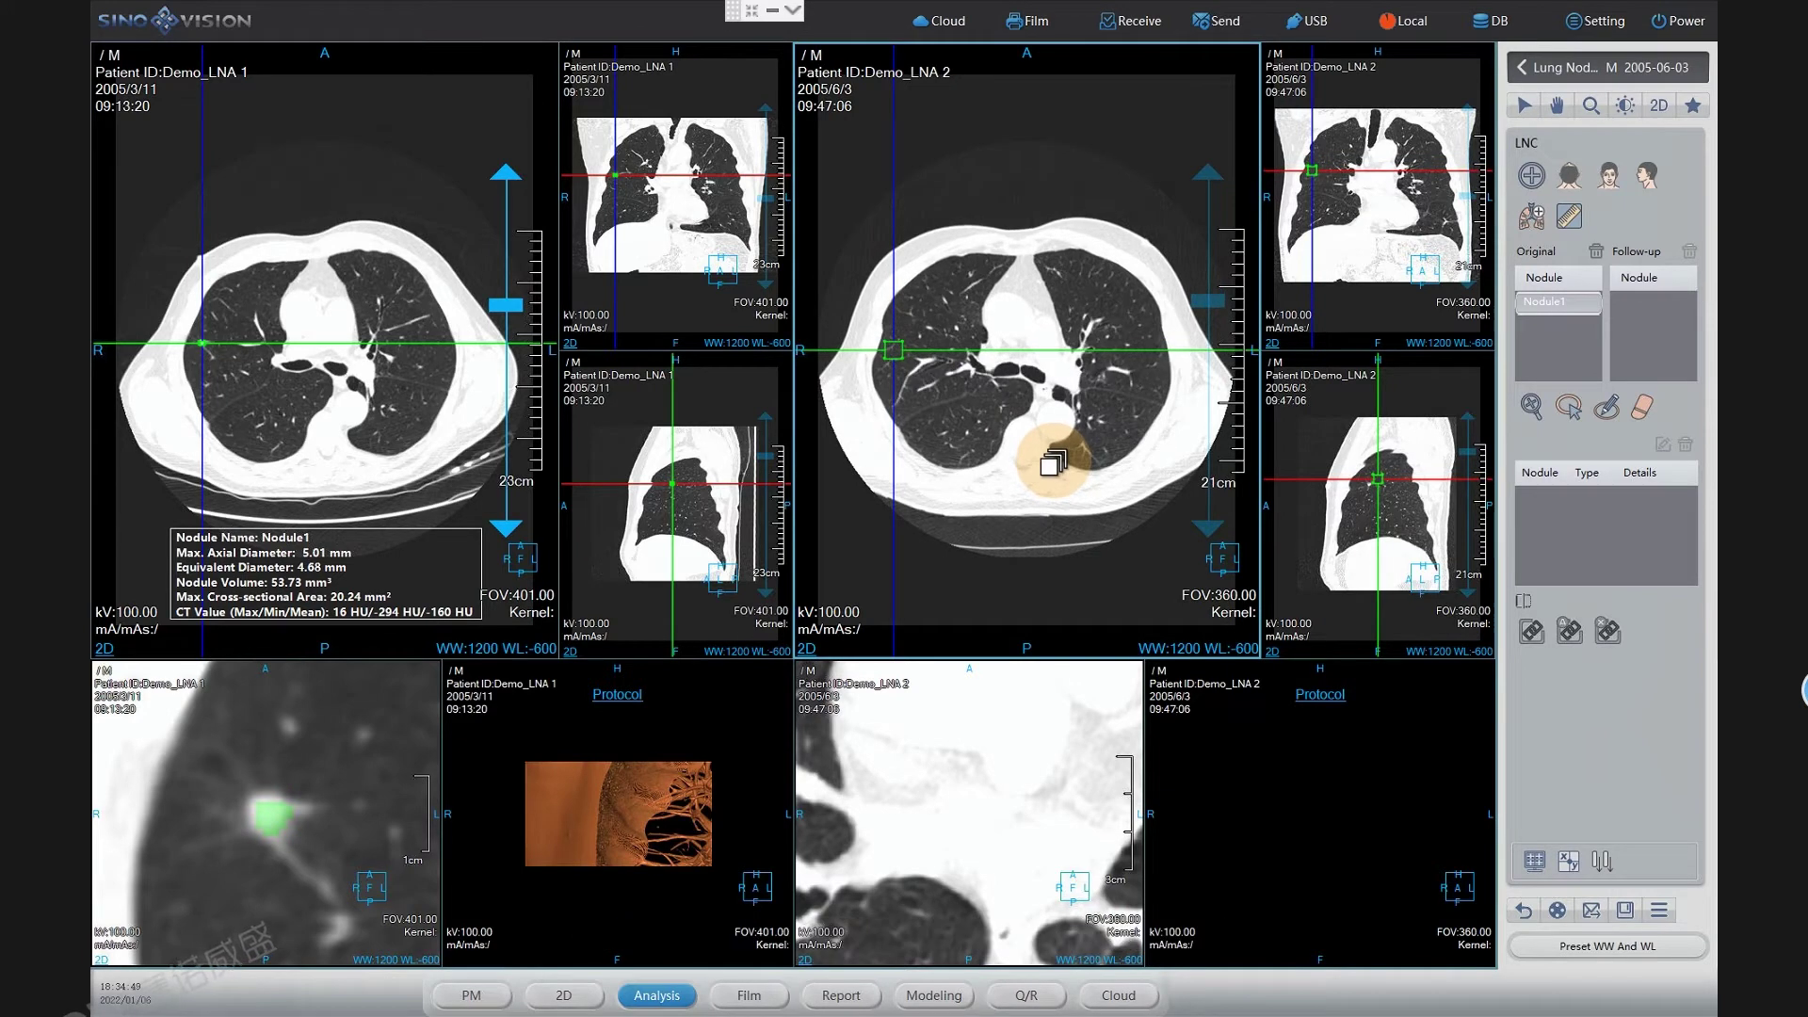
pyautogui.scroll(-2, 1052, 461)
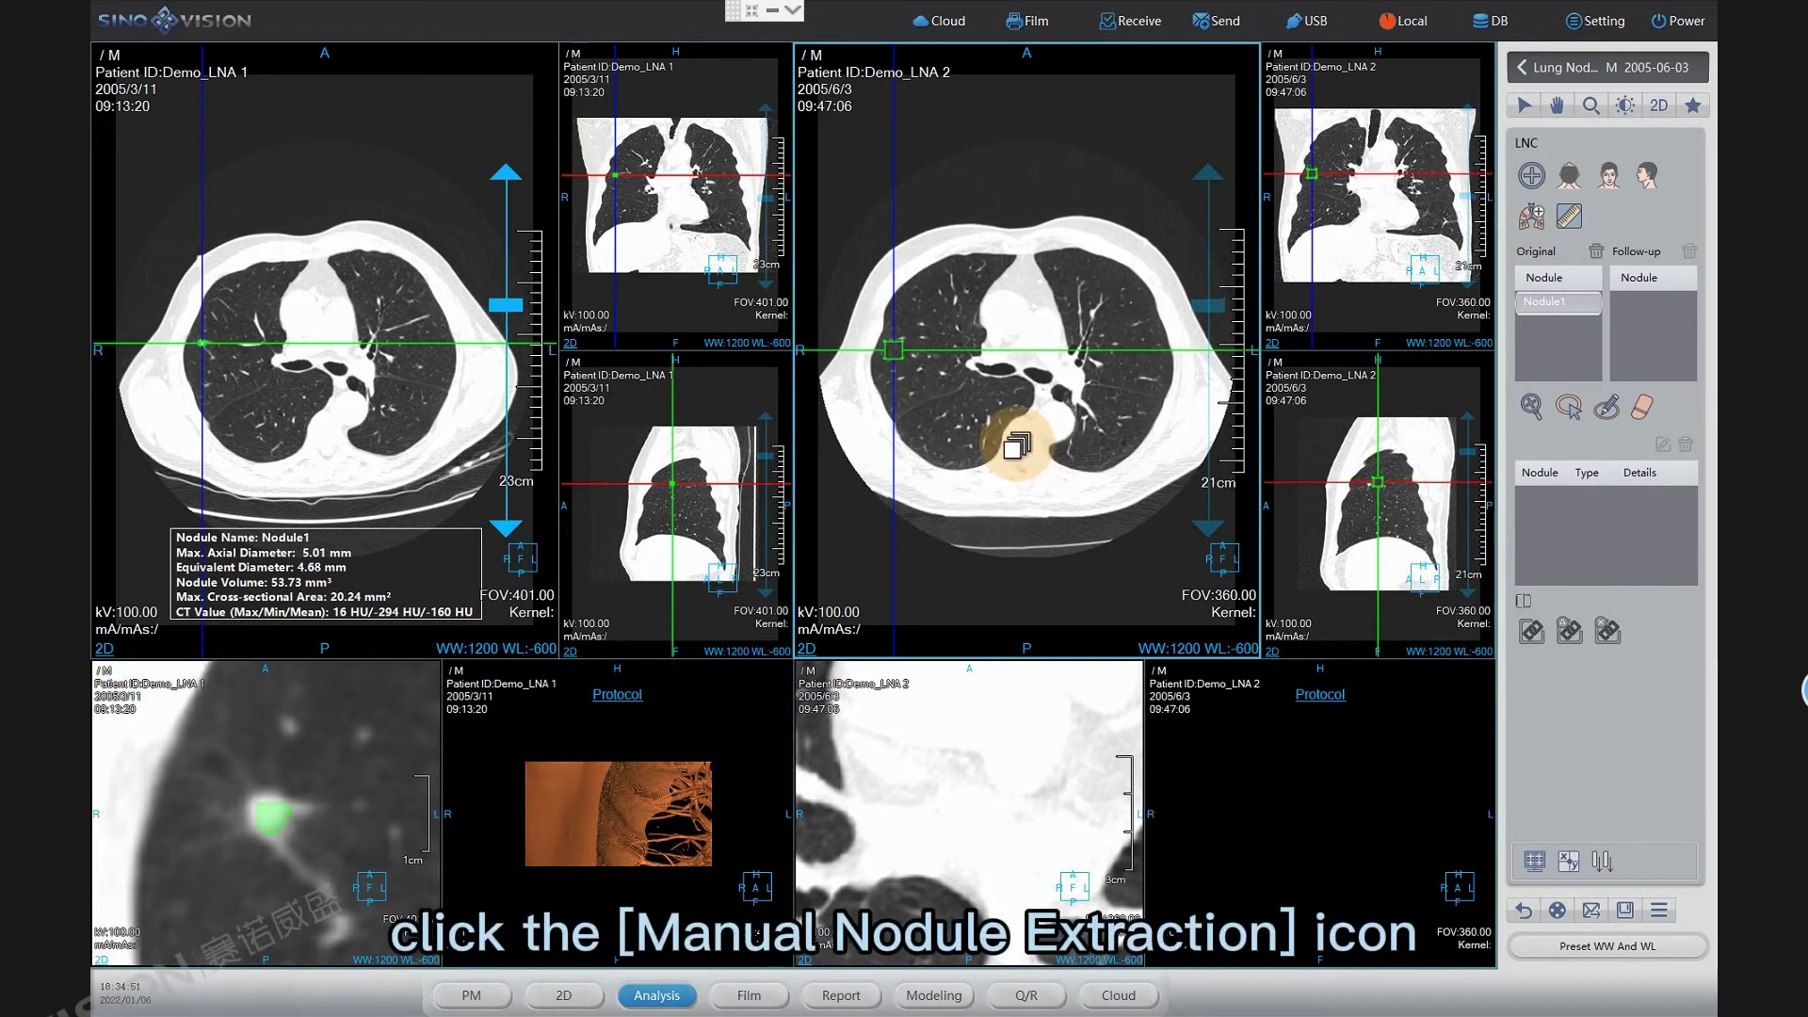
pyautogui.scroll(-1, 1011, 440)
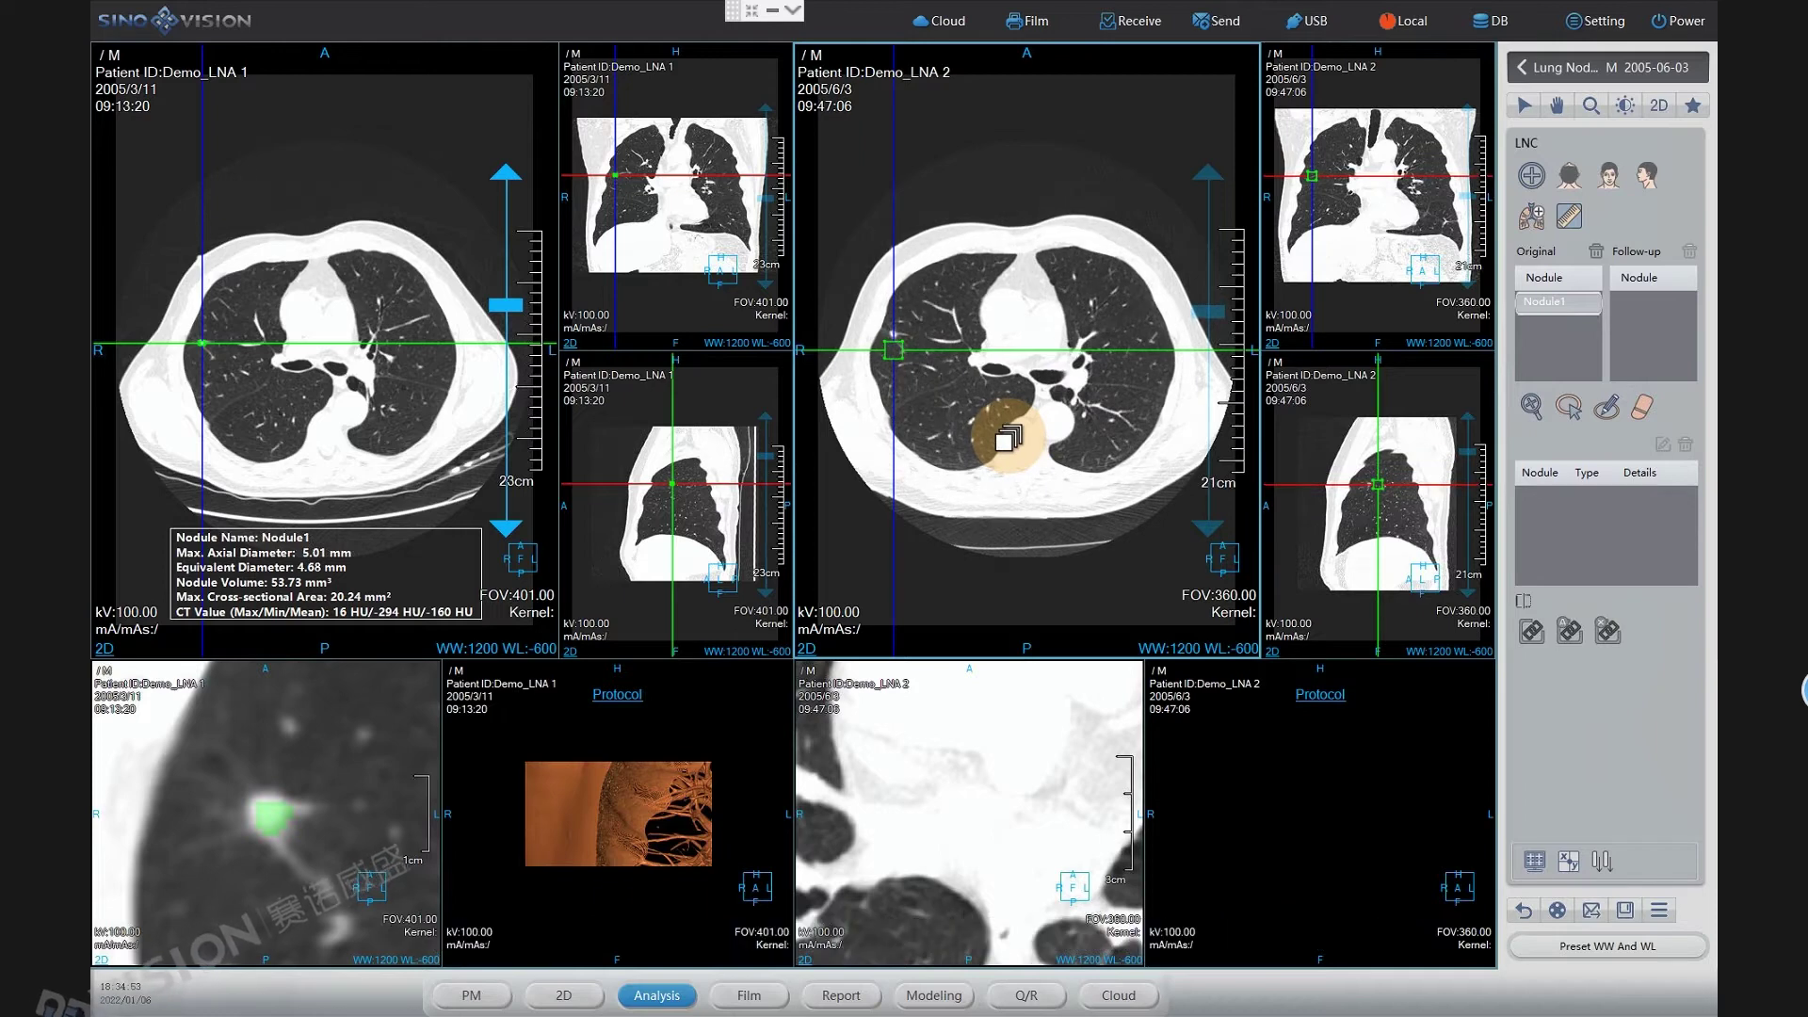
pyautogui.click(1535, 219)
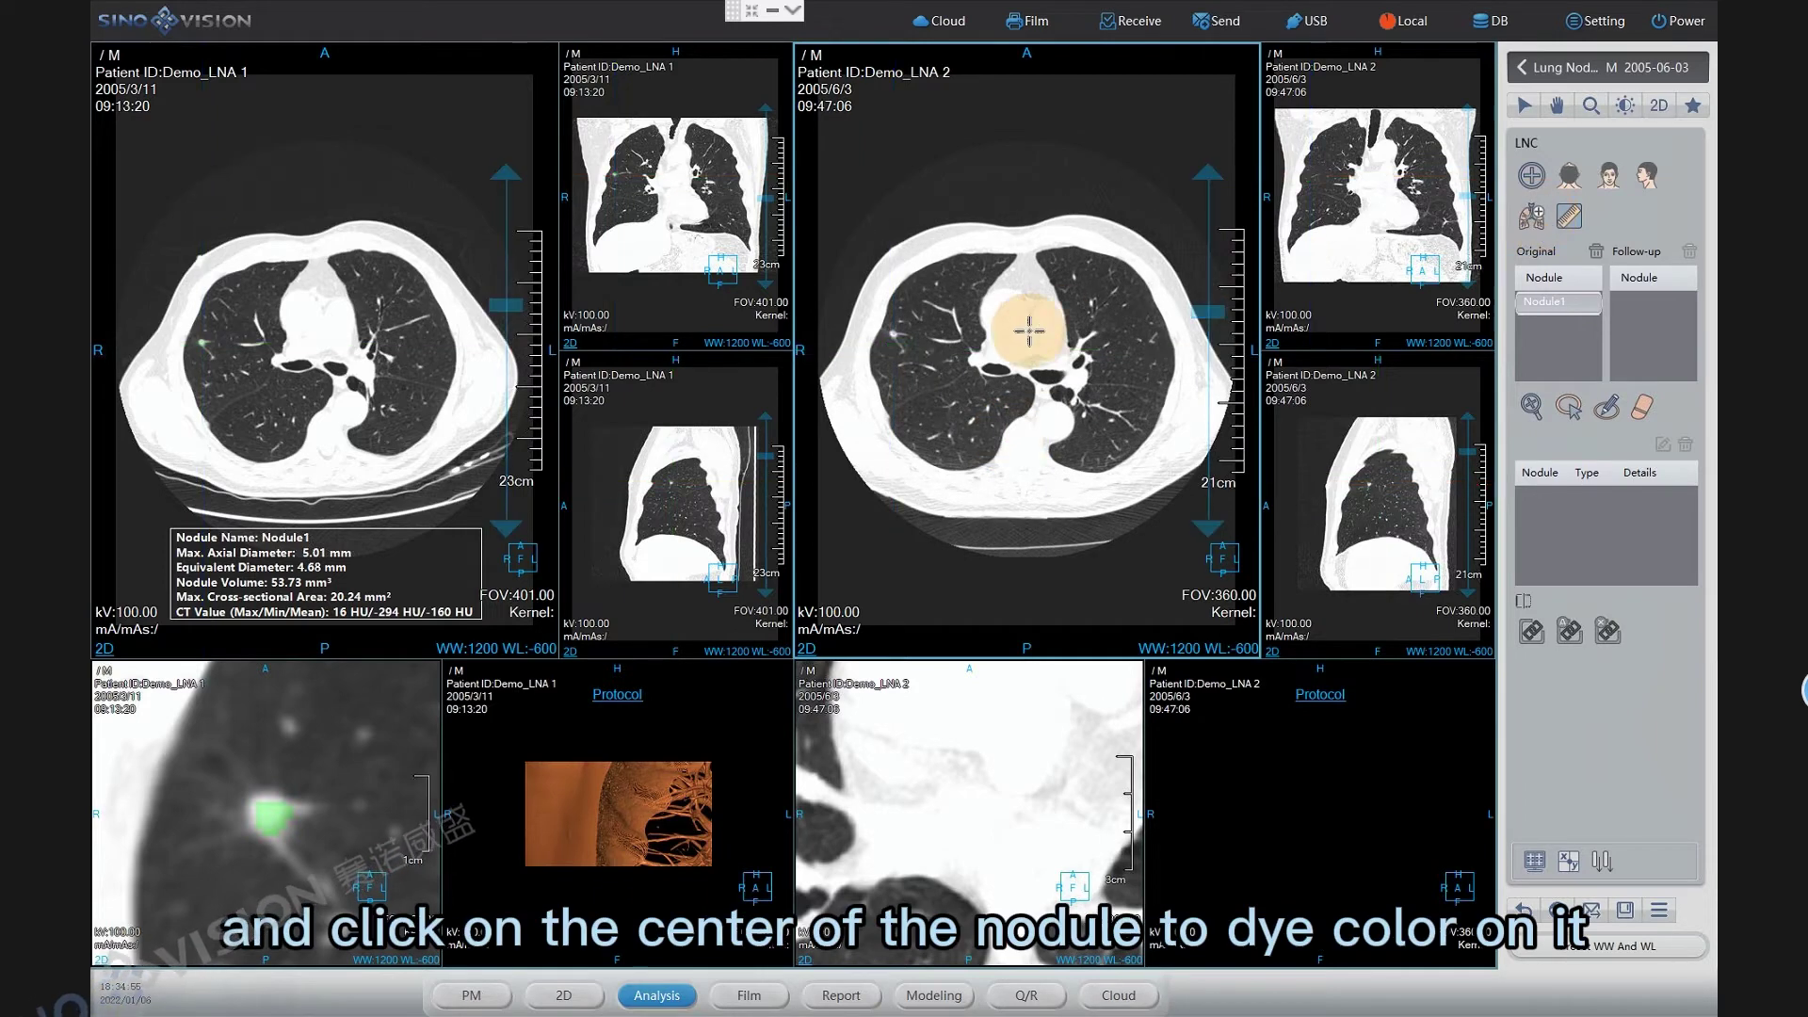
pyautogui.click(895, 332)
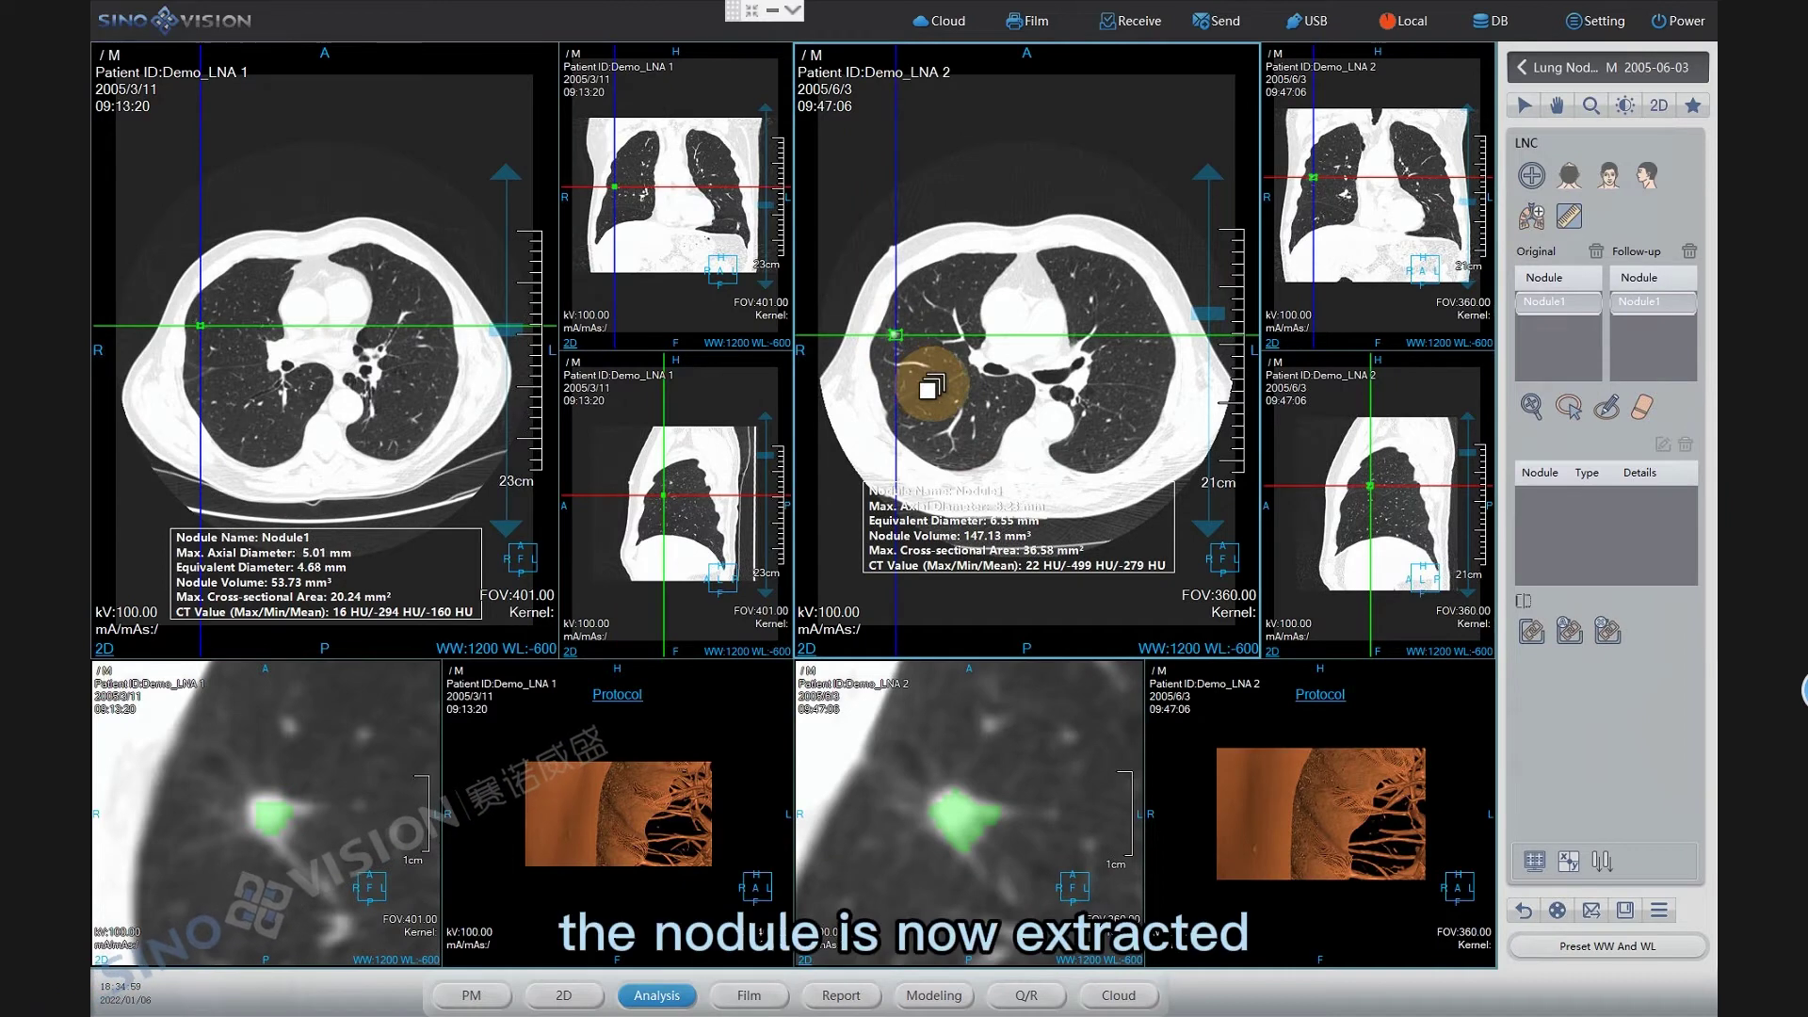
# Move the follow-up Nodule1 box (147.13 mm³) below the lungs and scroll to check the segmentation.
pyautogui.moveTo(962, 530); pyautogui.dragTo(977, 582)
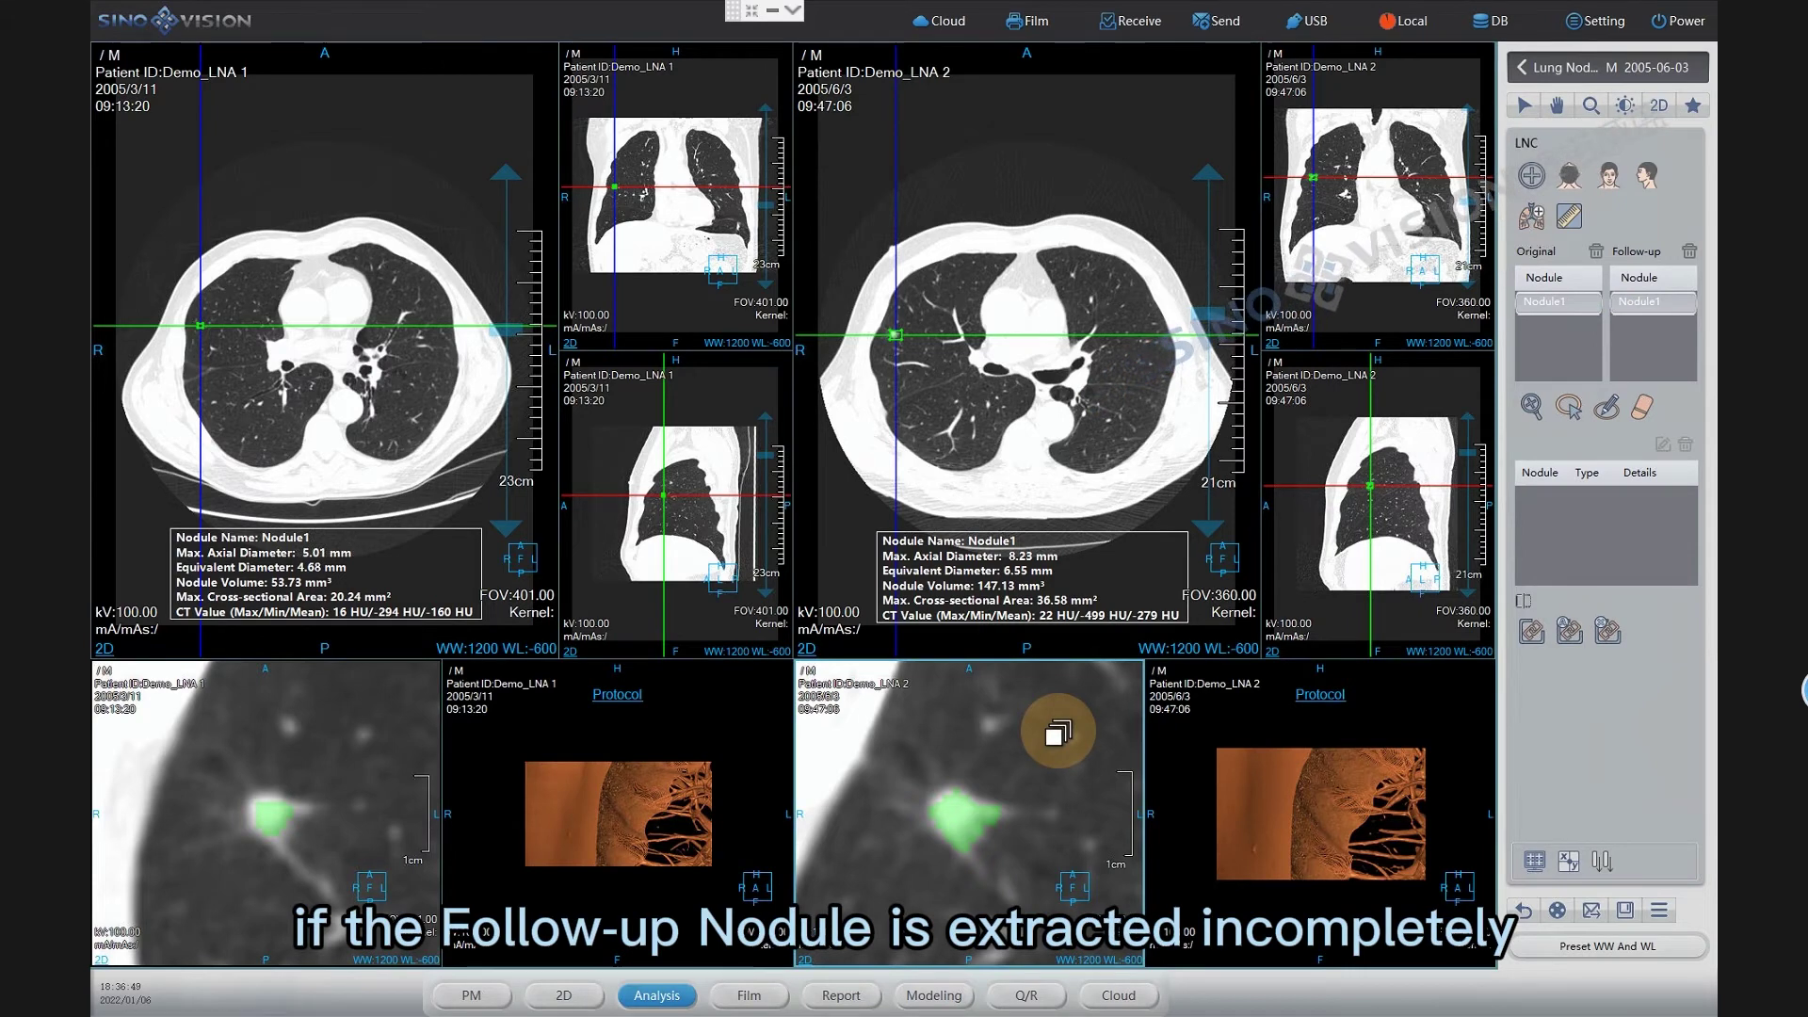
pyautogui.scroll(-1, 1058, 734)
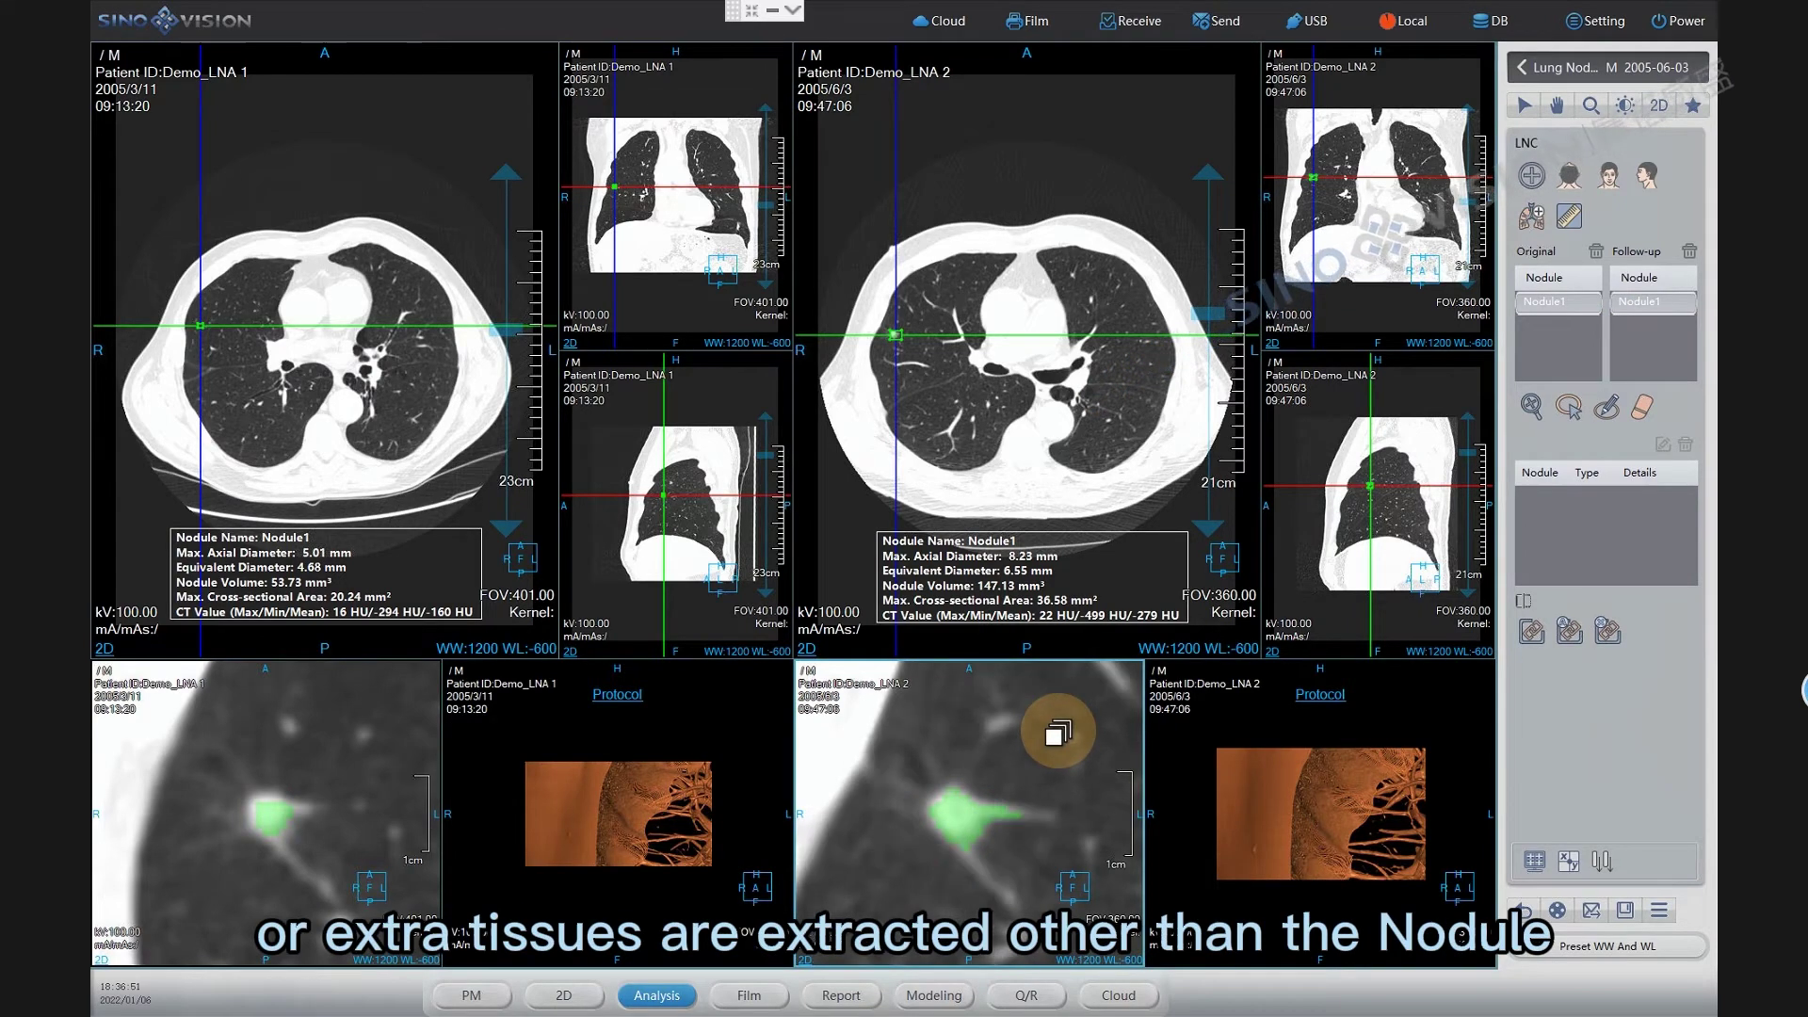
pyautogui.scroll(-1, 1058, 734)
pyautogui.scroll(-1, 1058, 733)
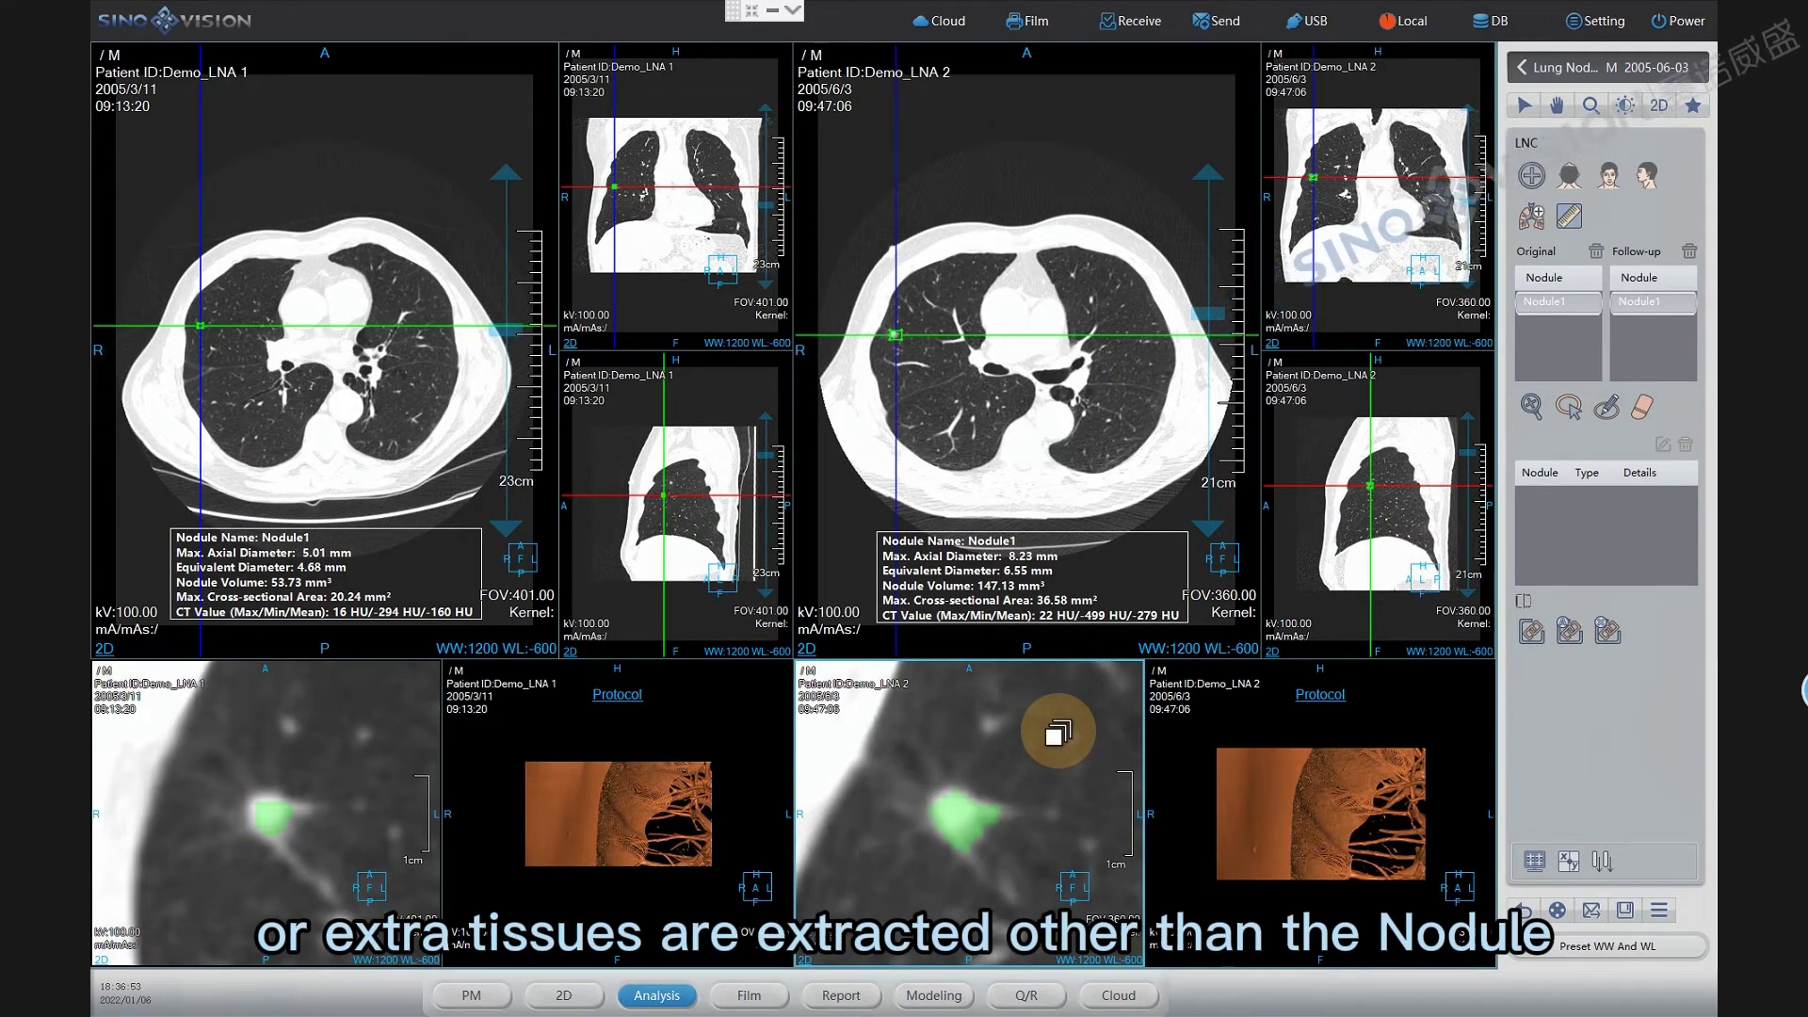
# Switch to the Erase Modification tool to trim the original Nodule1 mask to 50.79 mm³.
pyautogui.click(1600, 415)
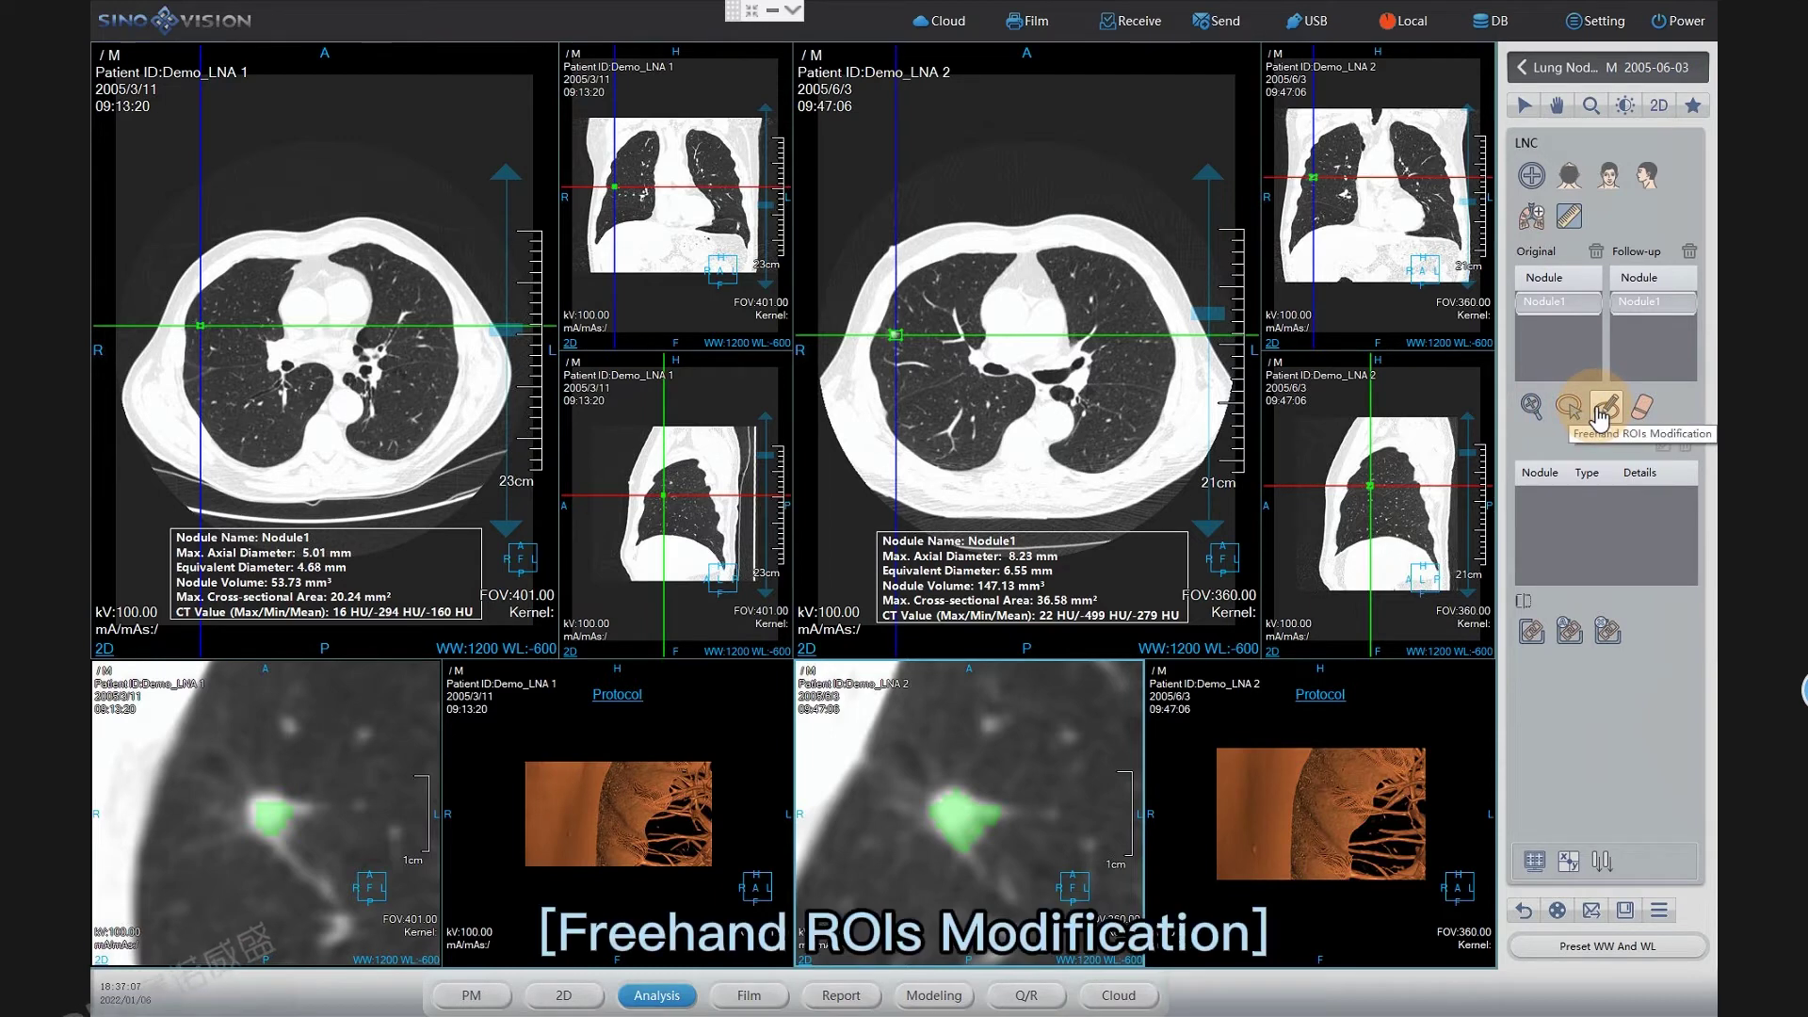
pyautogui.click(1638, 415)
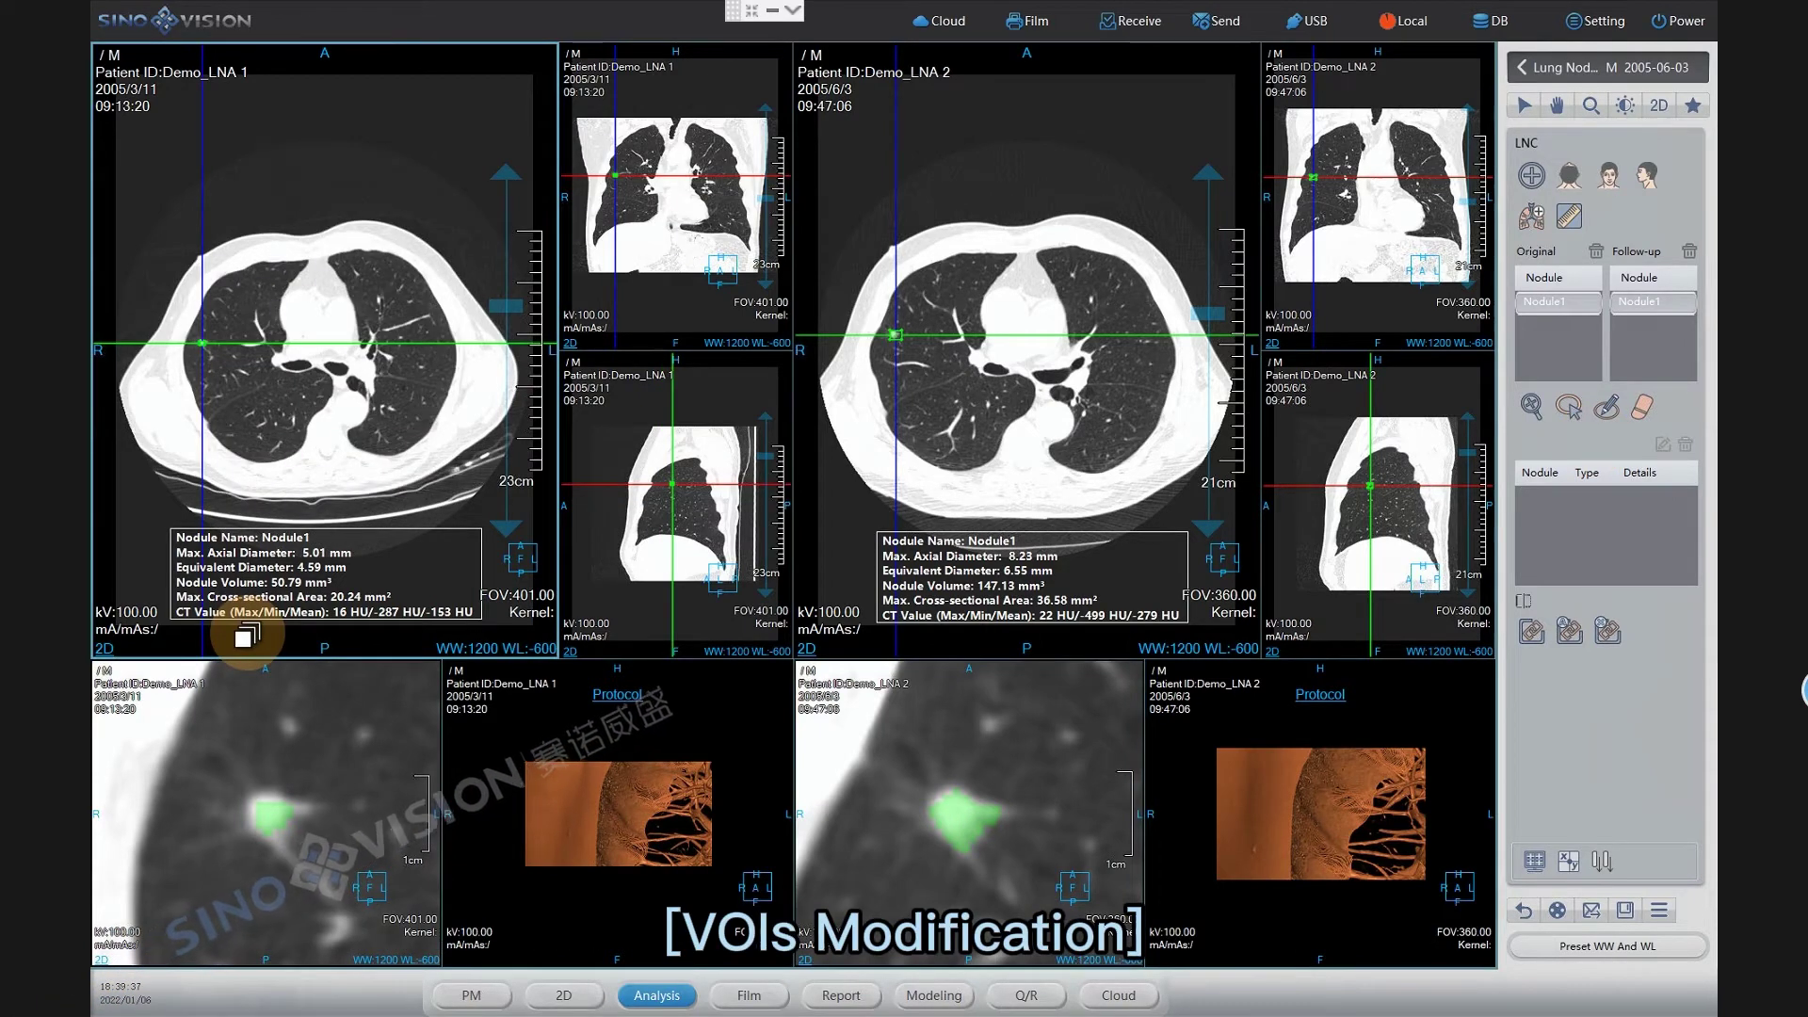
# Shift the original Nodule1 VOI box downward and confirm, giving 78.03 mm³ and 5.96 mm diameter.
pyautogui.click(1527, 405)
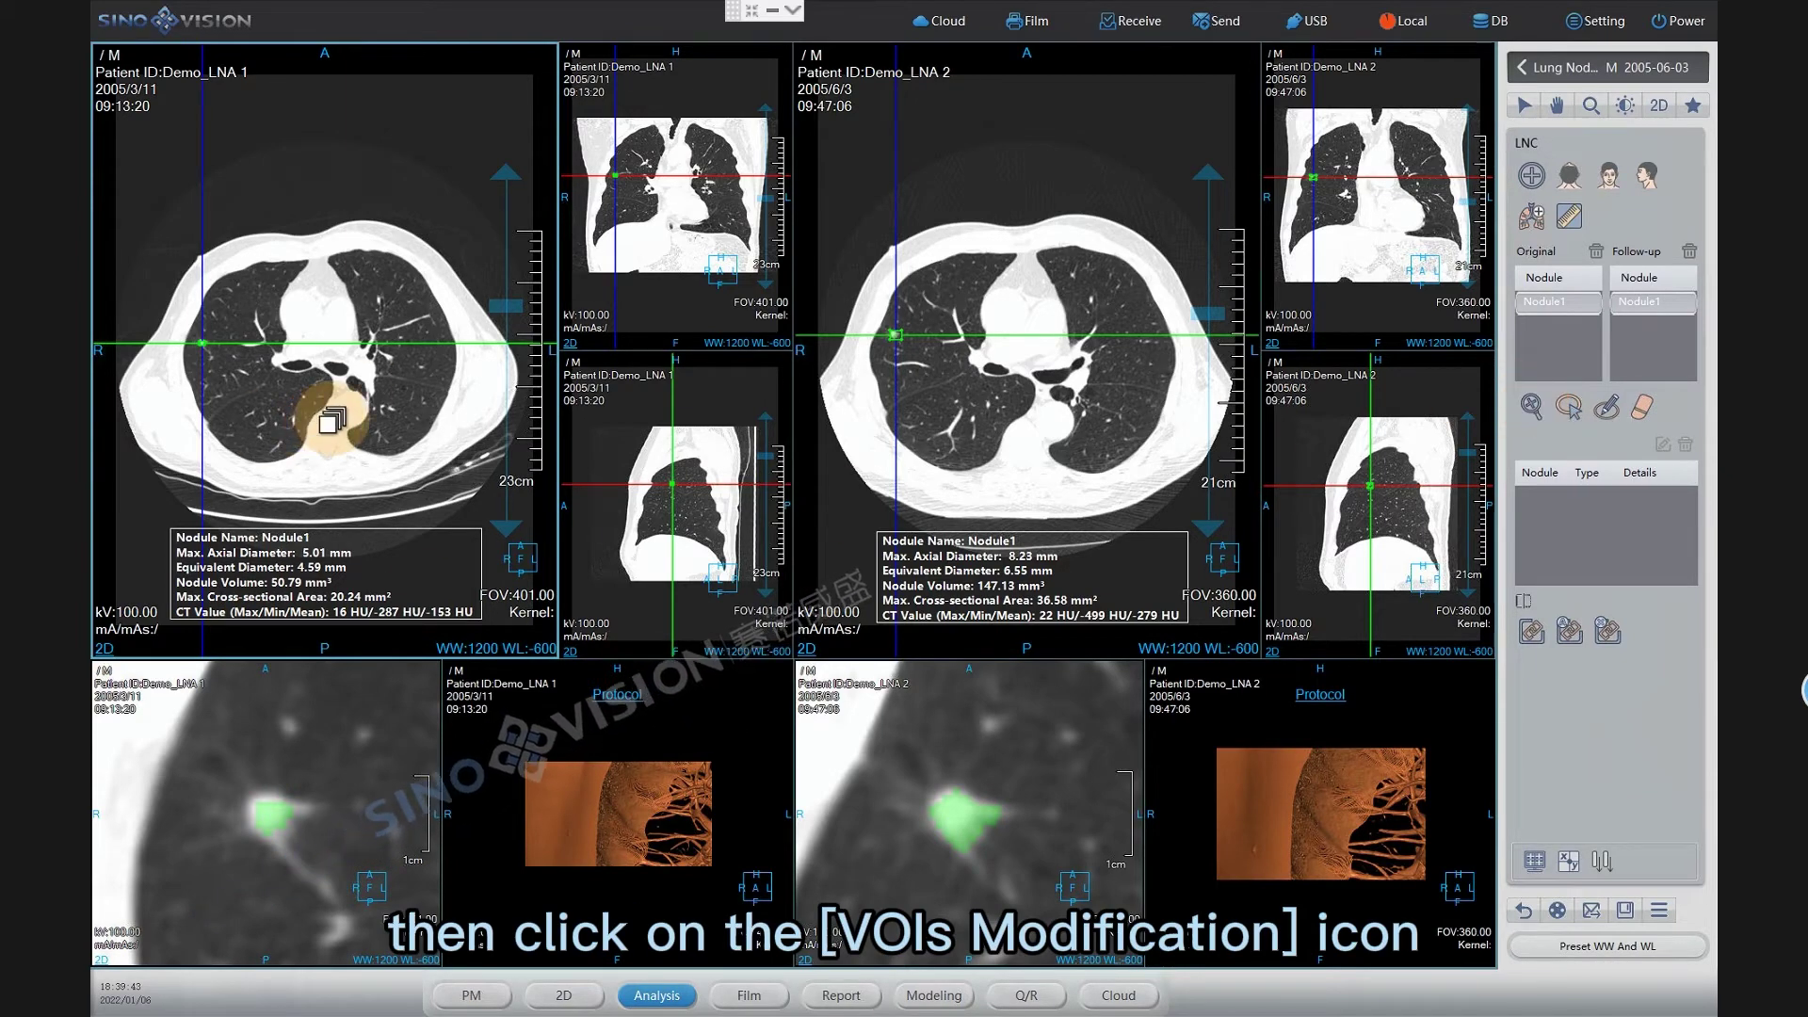
pyautogui.click(1535, 405)
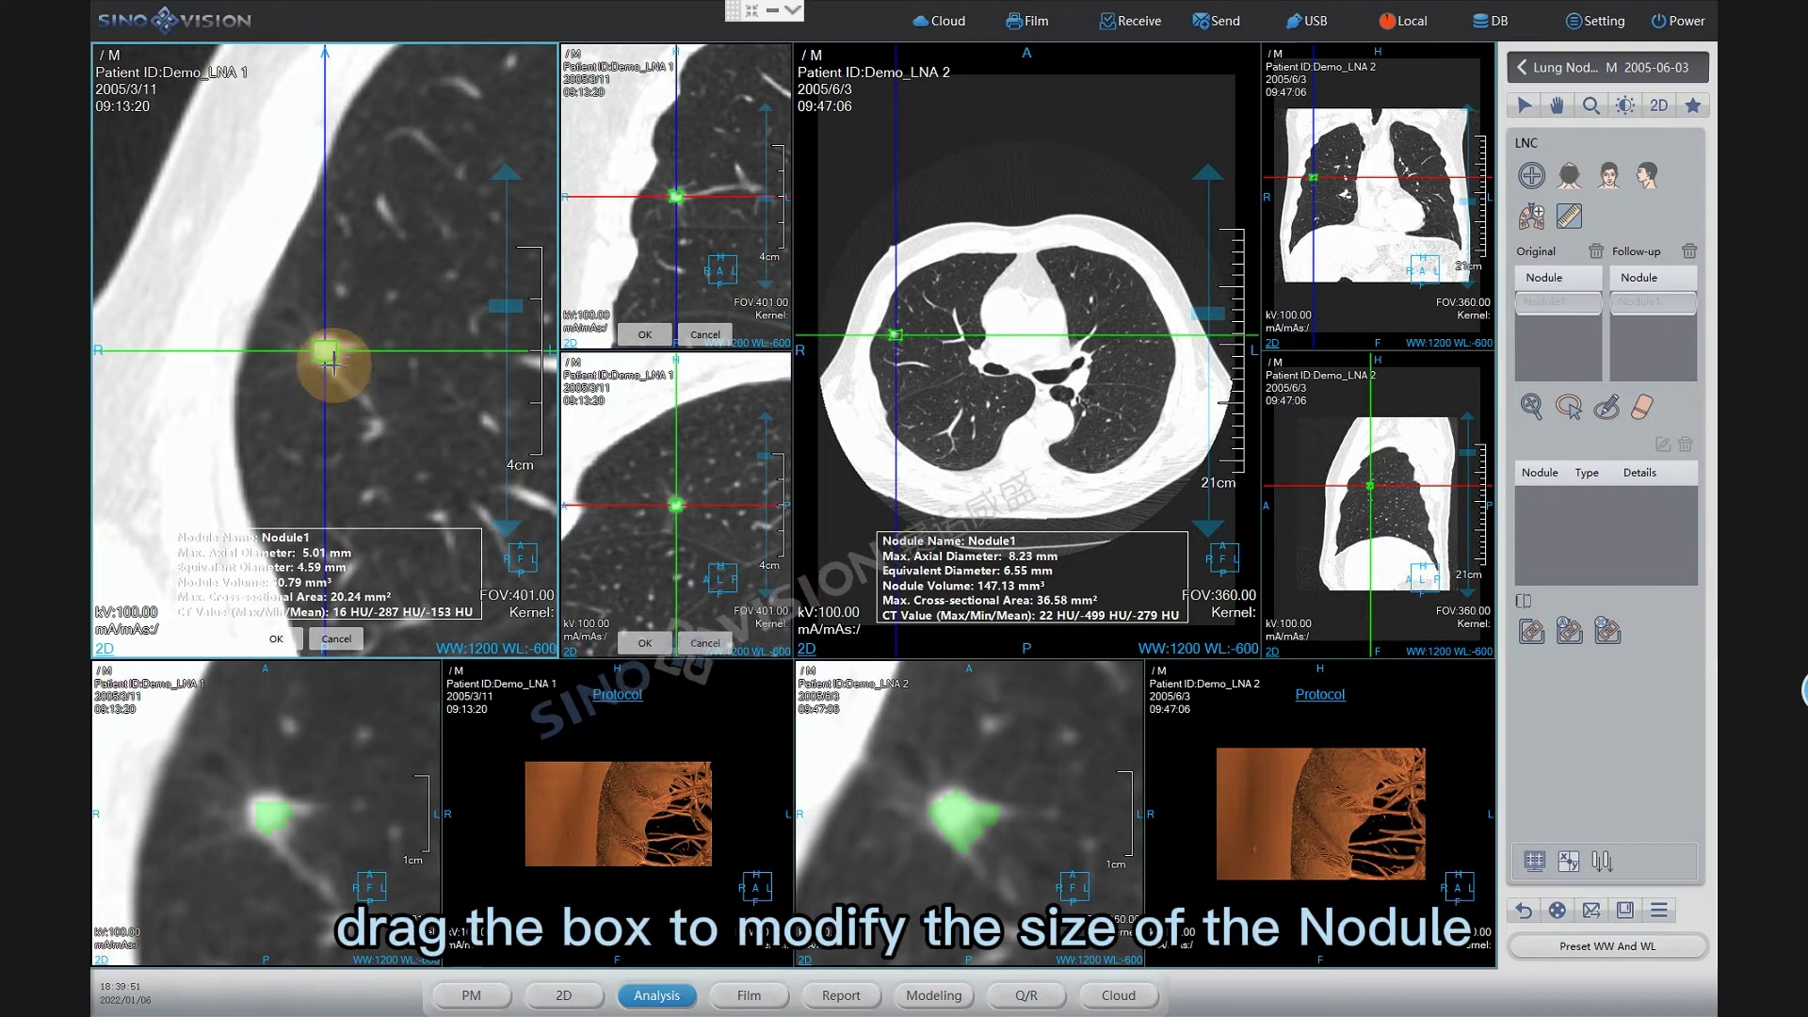
pyautogui.moveTo(331, 363); pyautogui.dragTo(336, 375)
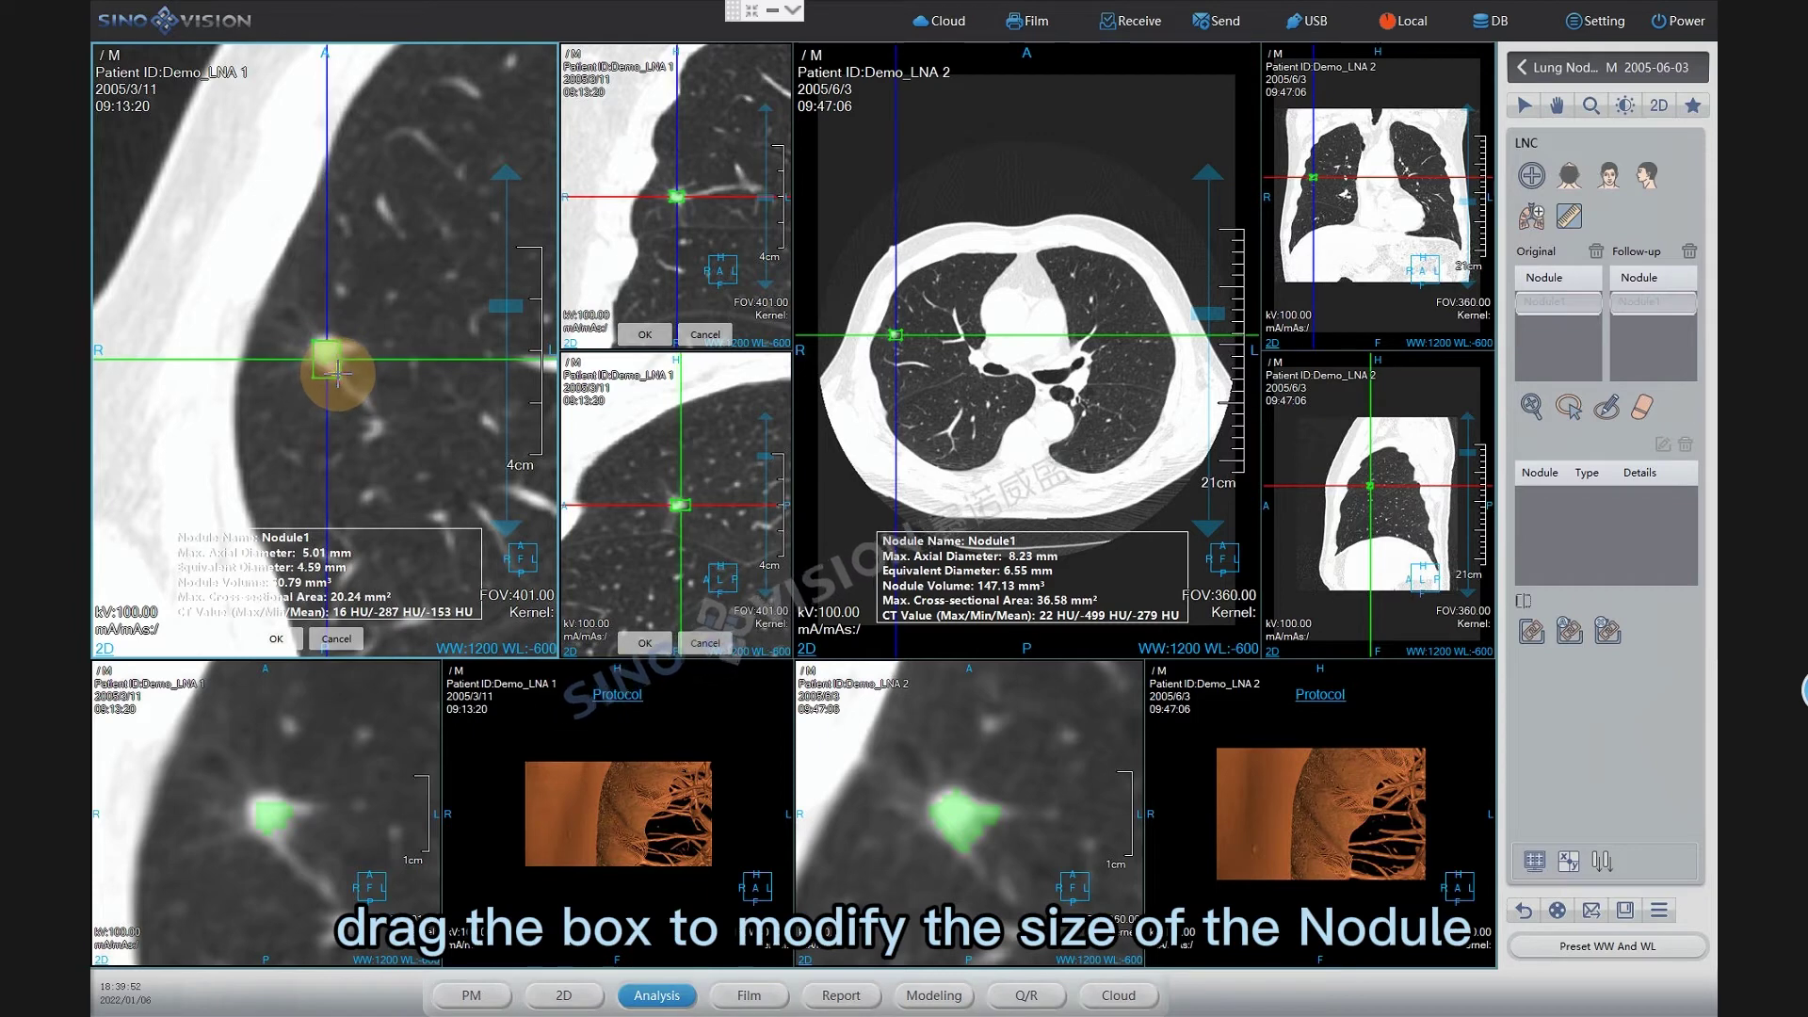
pyautogui.click(278, 640)
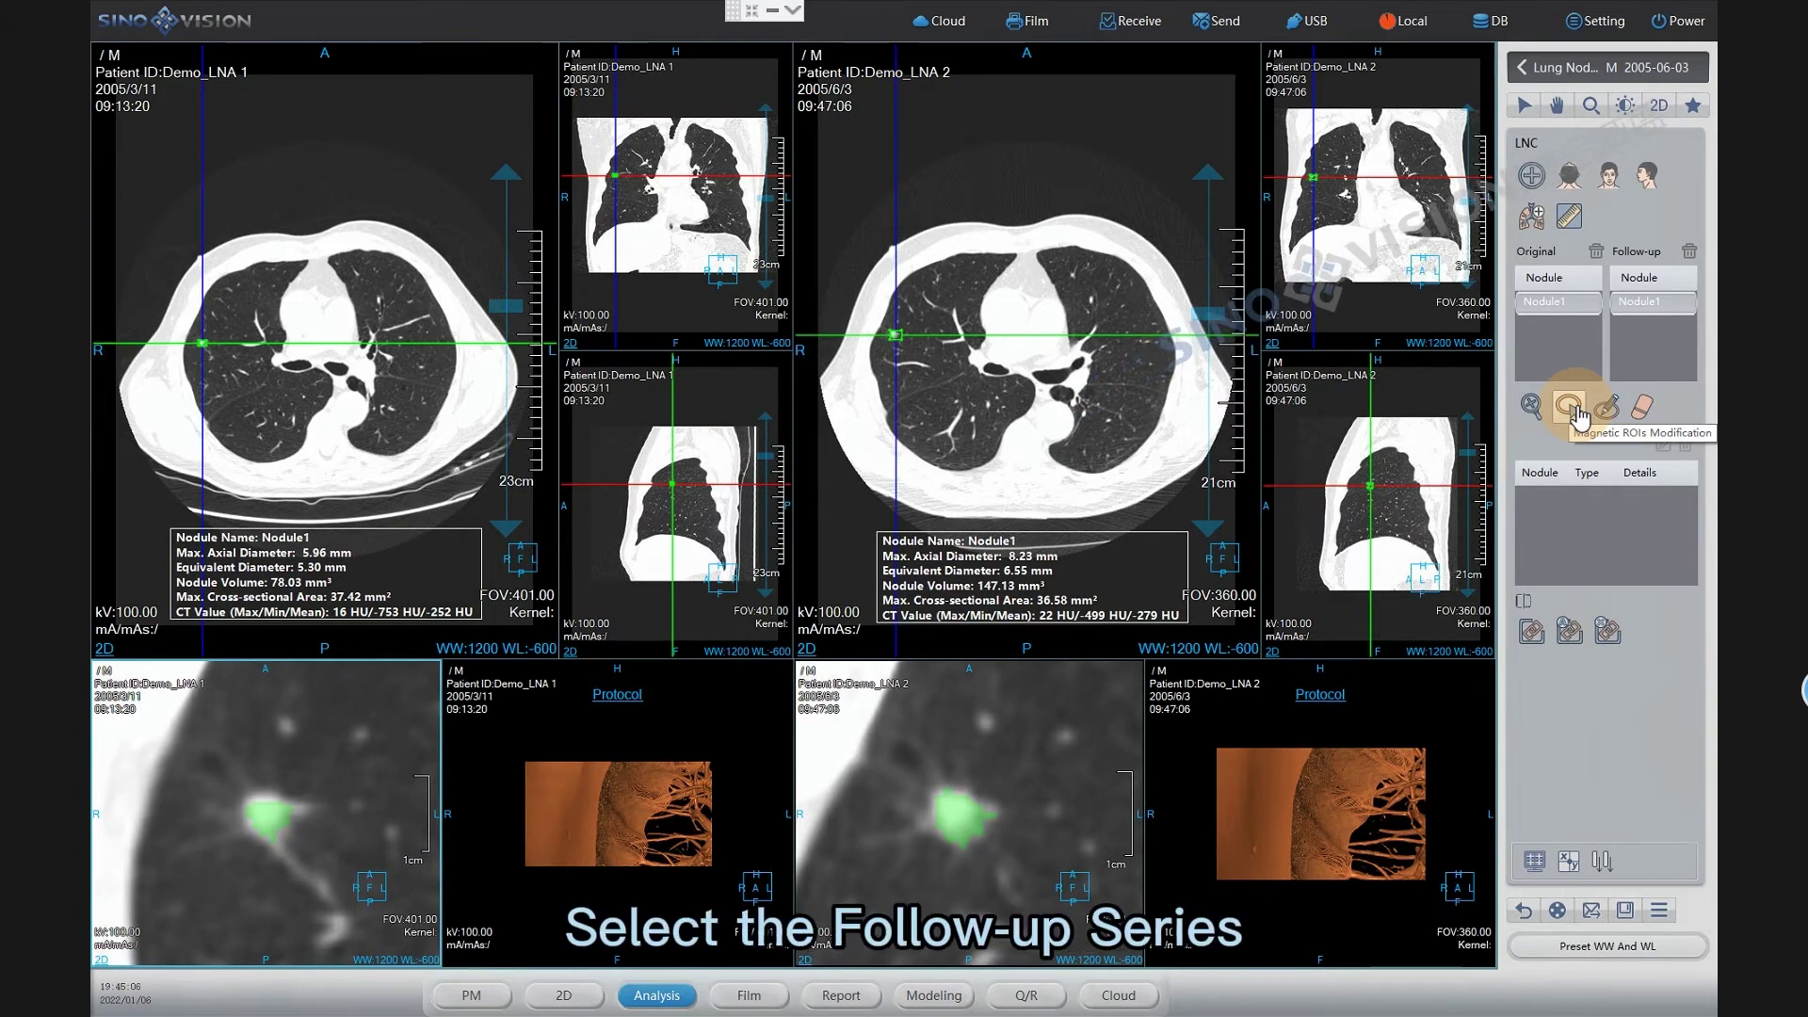
# Retrace the follow-up Nodule1 edge with magnetic control points, giving 146.83 mm³ and 37.08 mm².
pyautogui.click(1016, 744)
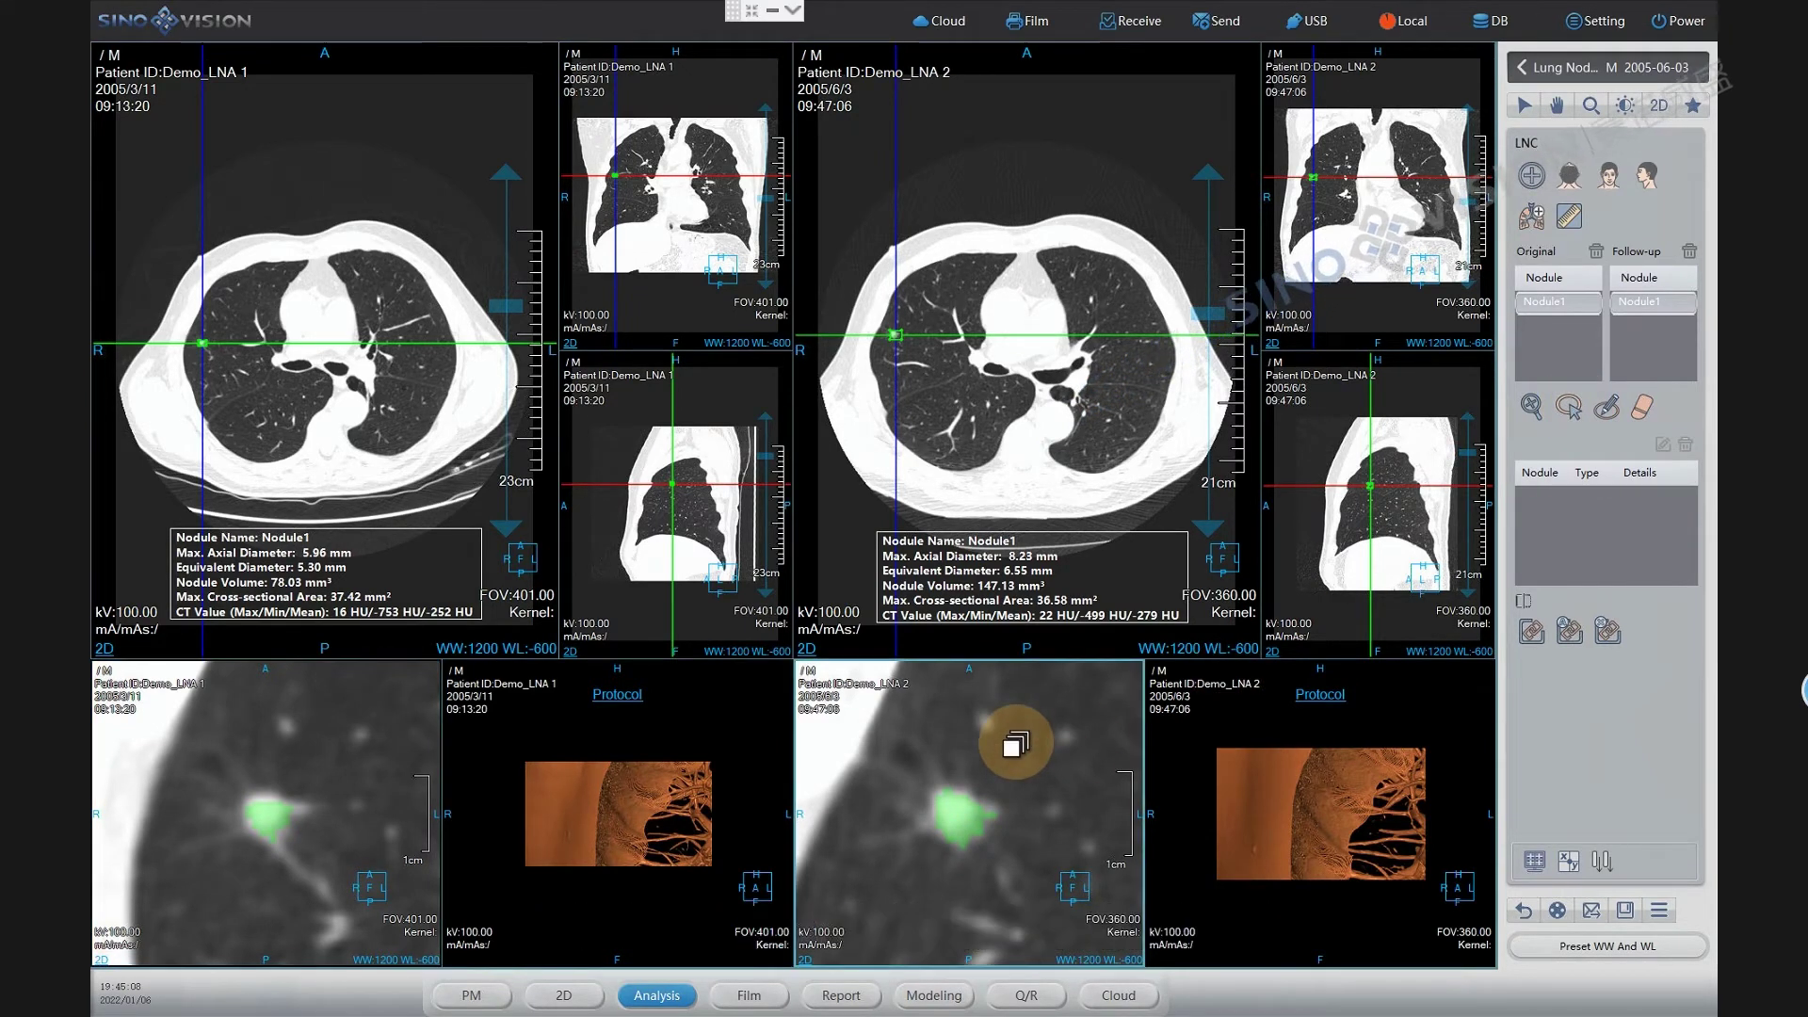
pyautogui.click(1569, 410)
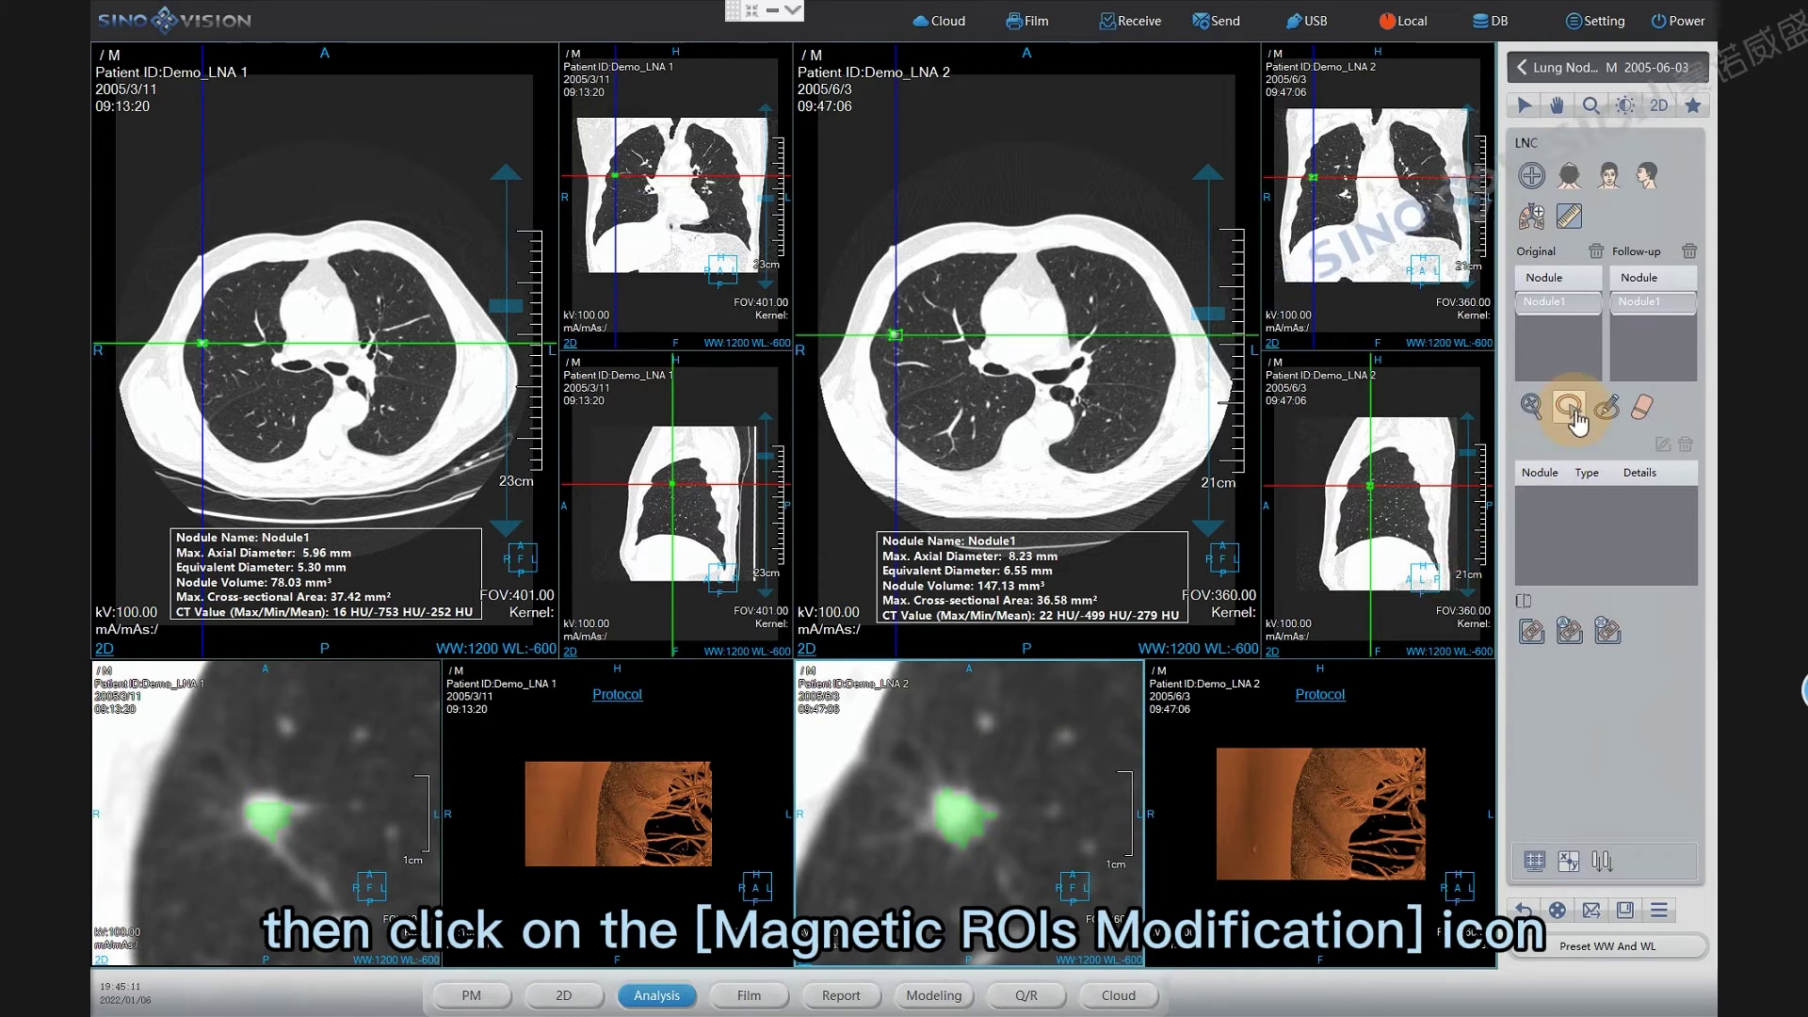
pyautogui.click(937, 785)
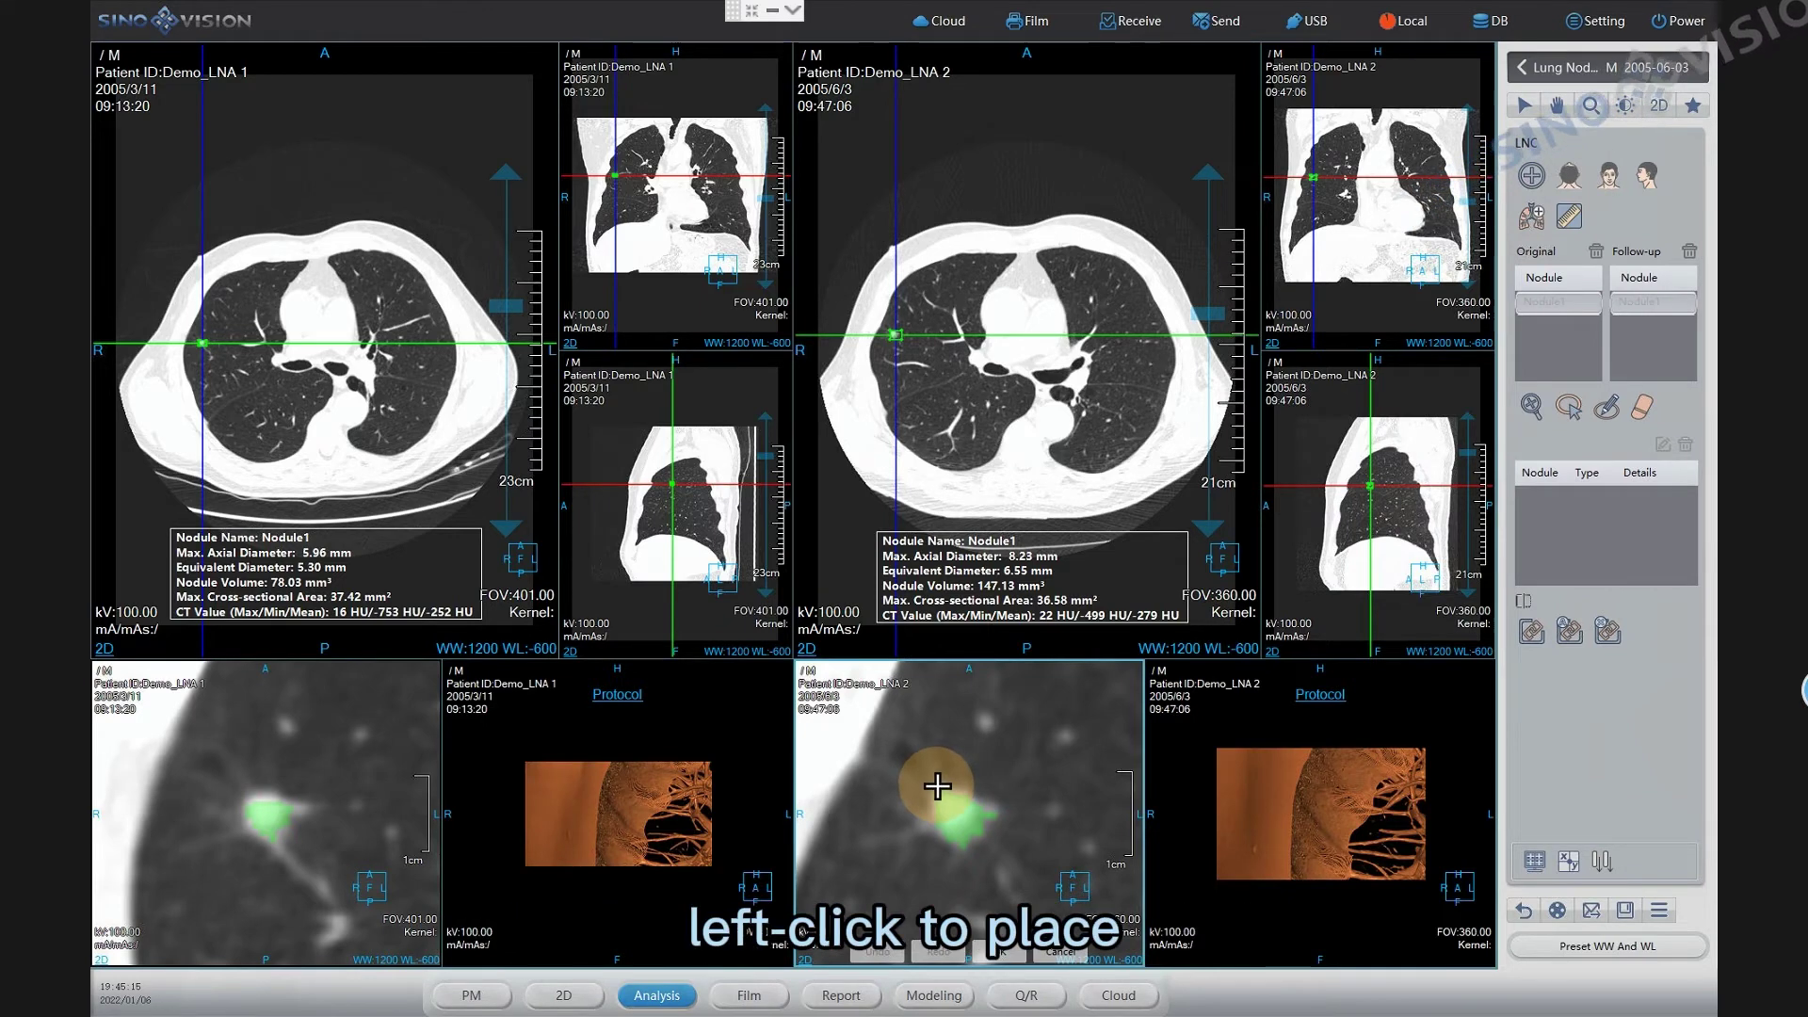
pyautogui.click(952, 786)
pyautogui.click(966, 790)
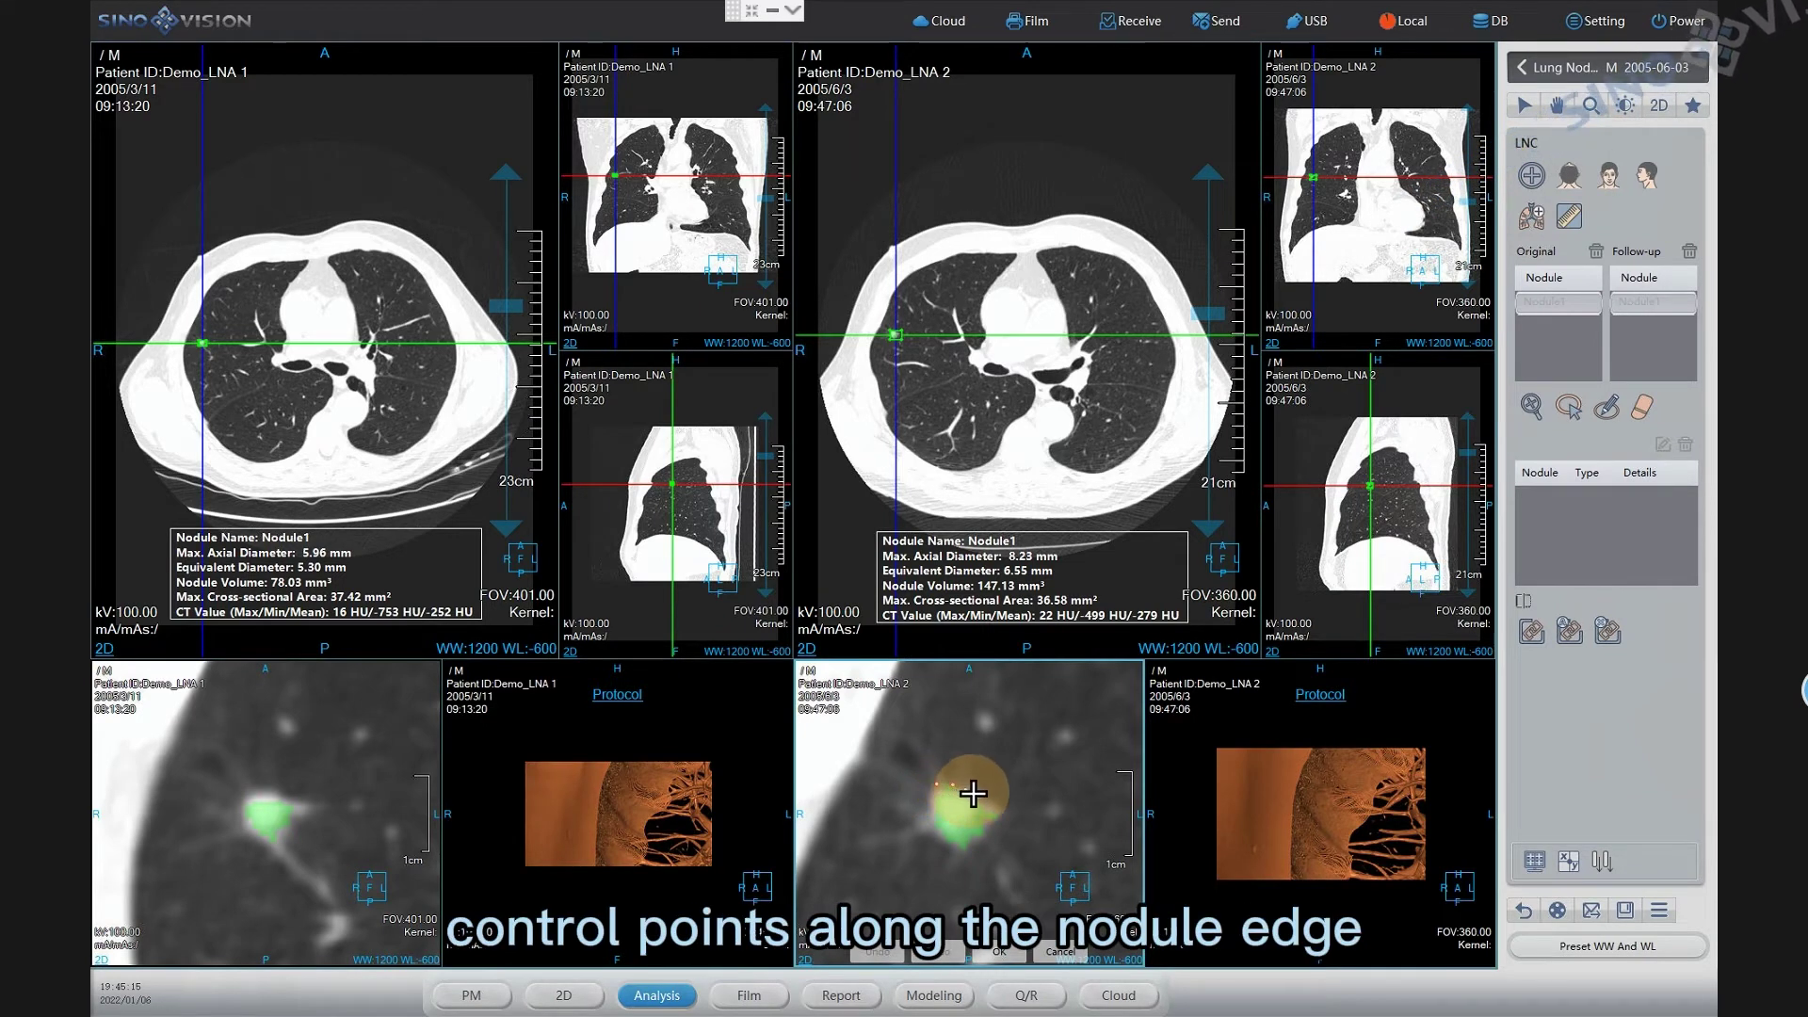
pyautogui.click(986, 799)
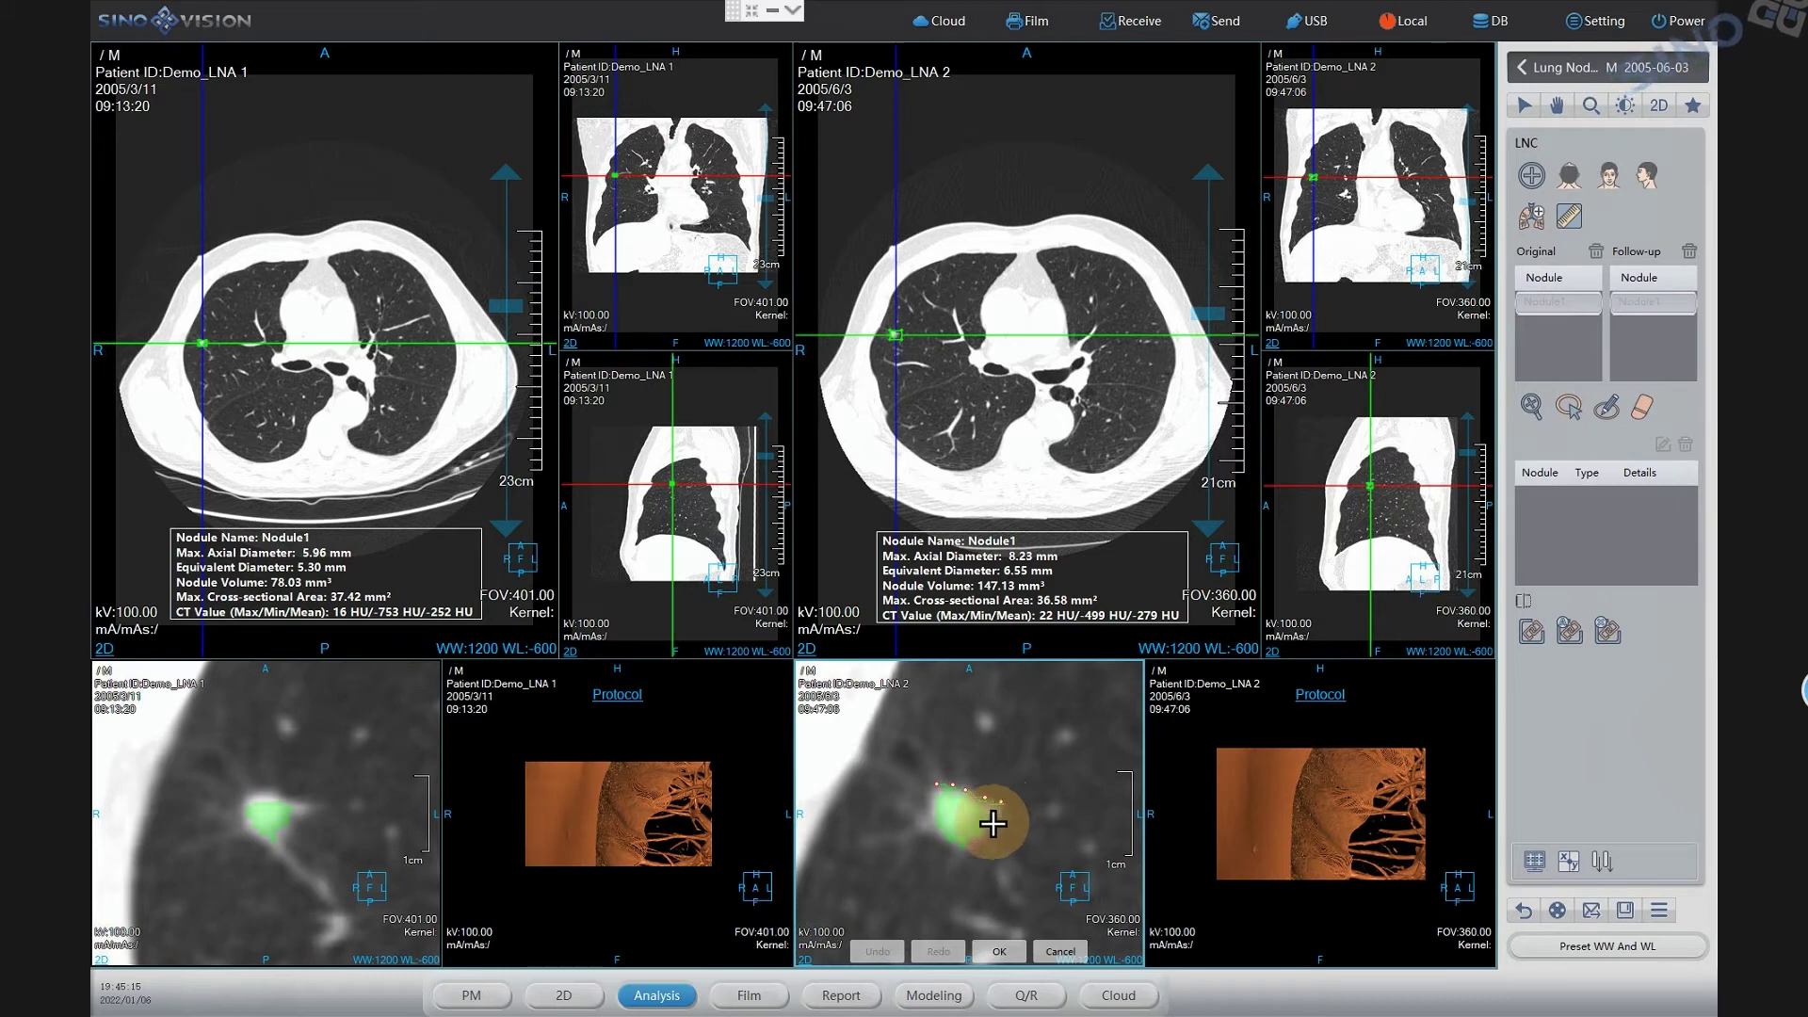
pyautogui.click(985, 835)
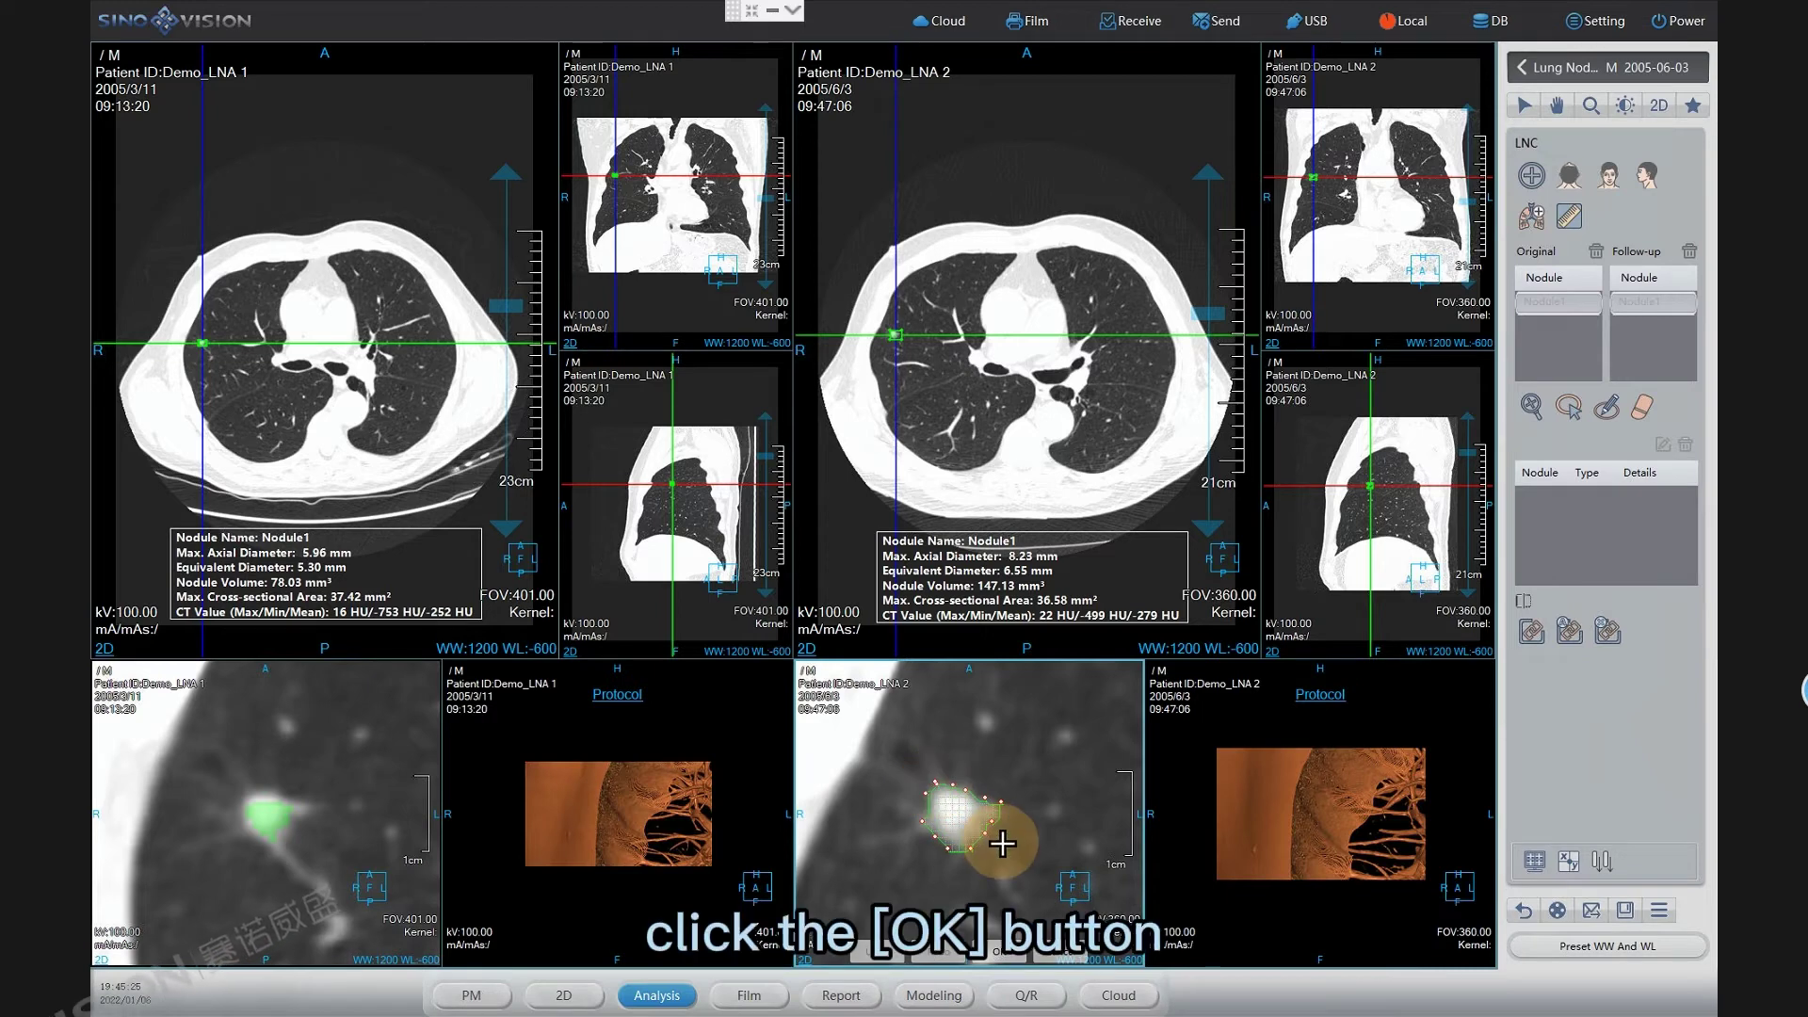
pyautogui.click(1001, 952)
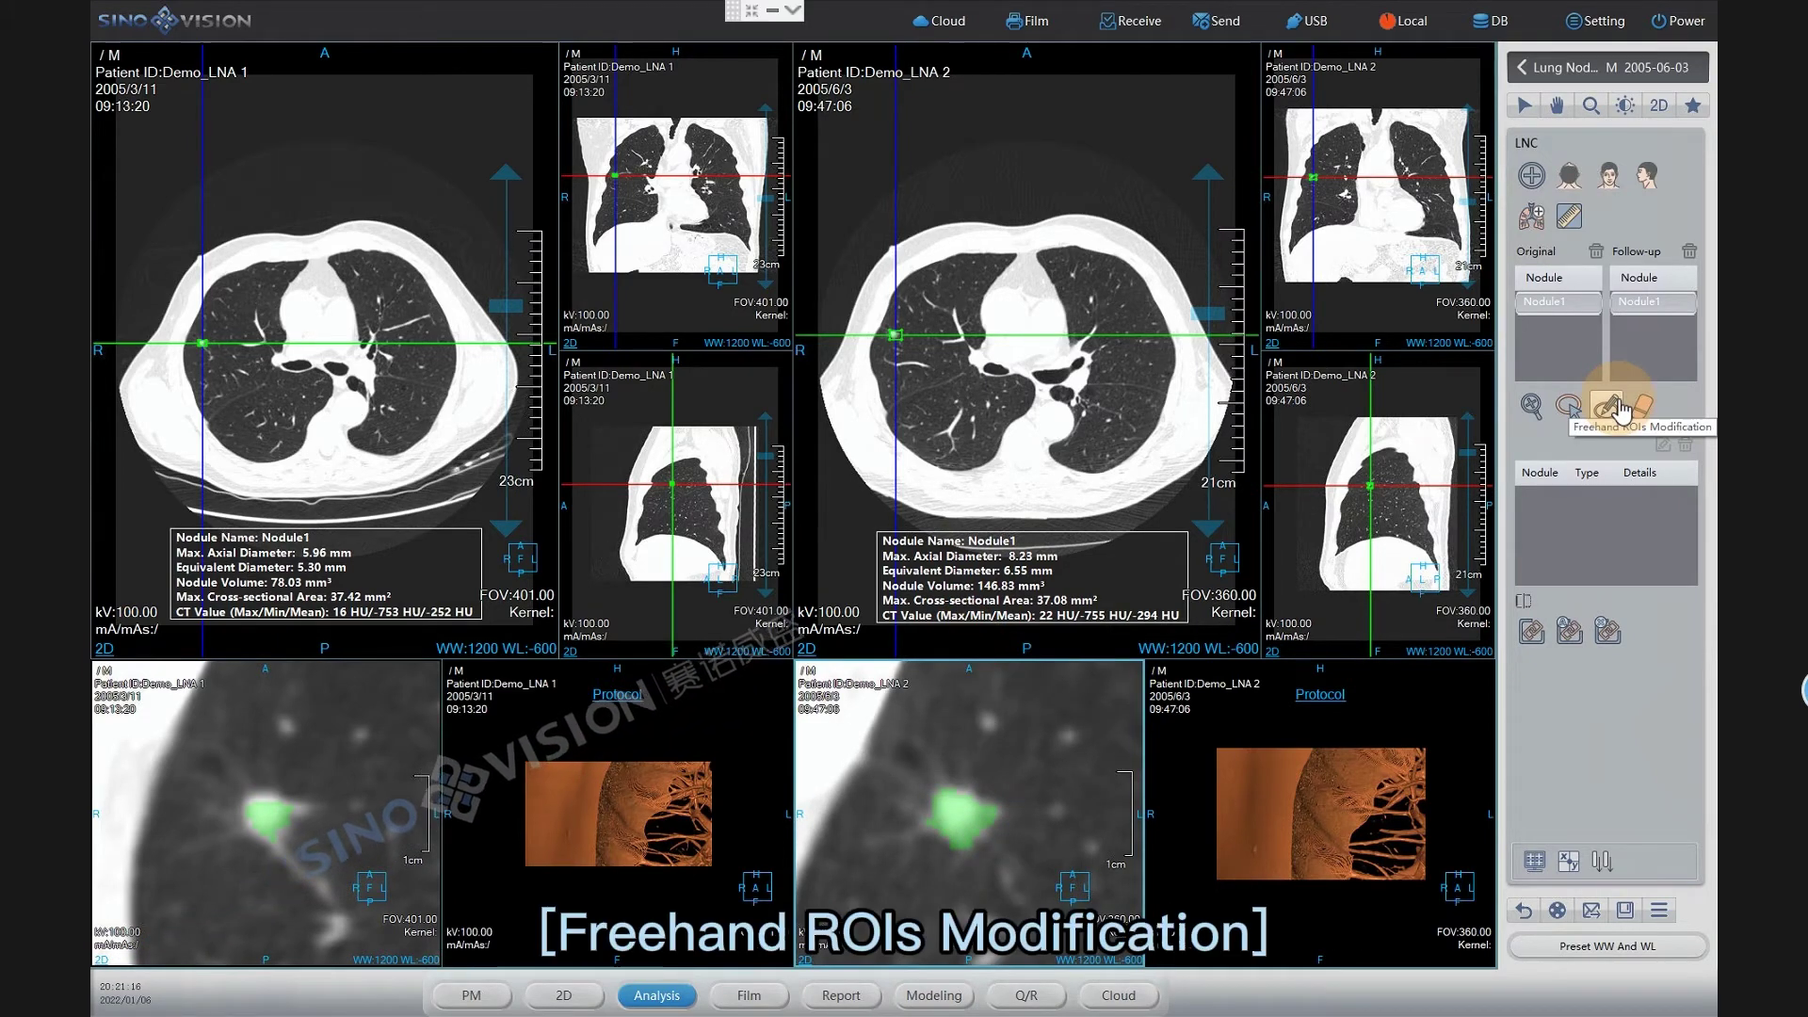
# Redraw the follow-up Nodule1 outline freehand, giving 145.05 mm³ volume and 6.52 mm equivalent diameter.
pyautogui.click(1070, 686)
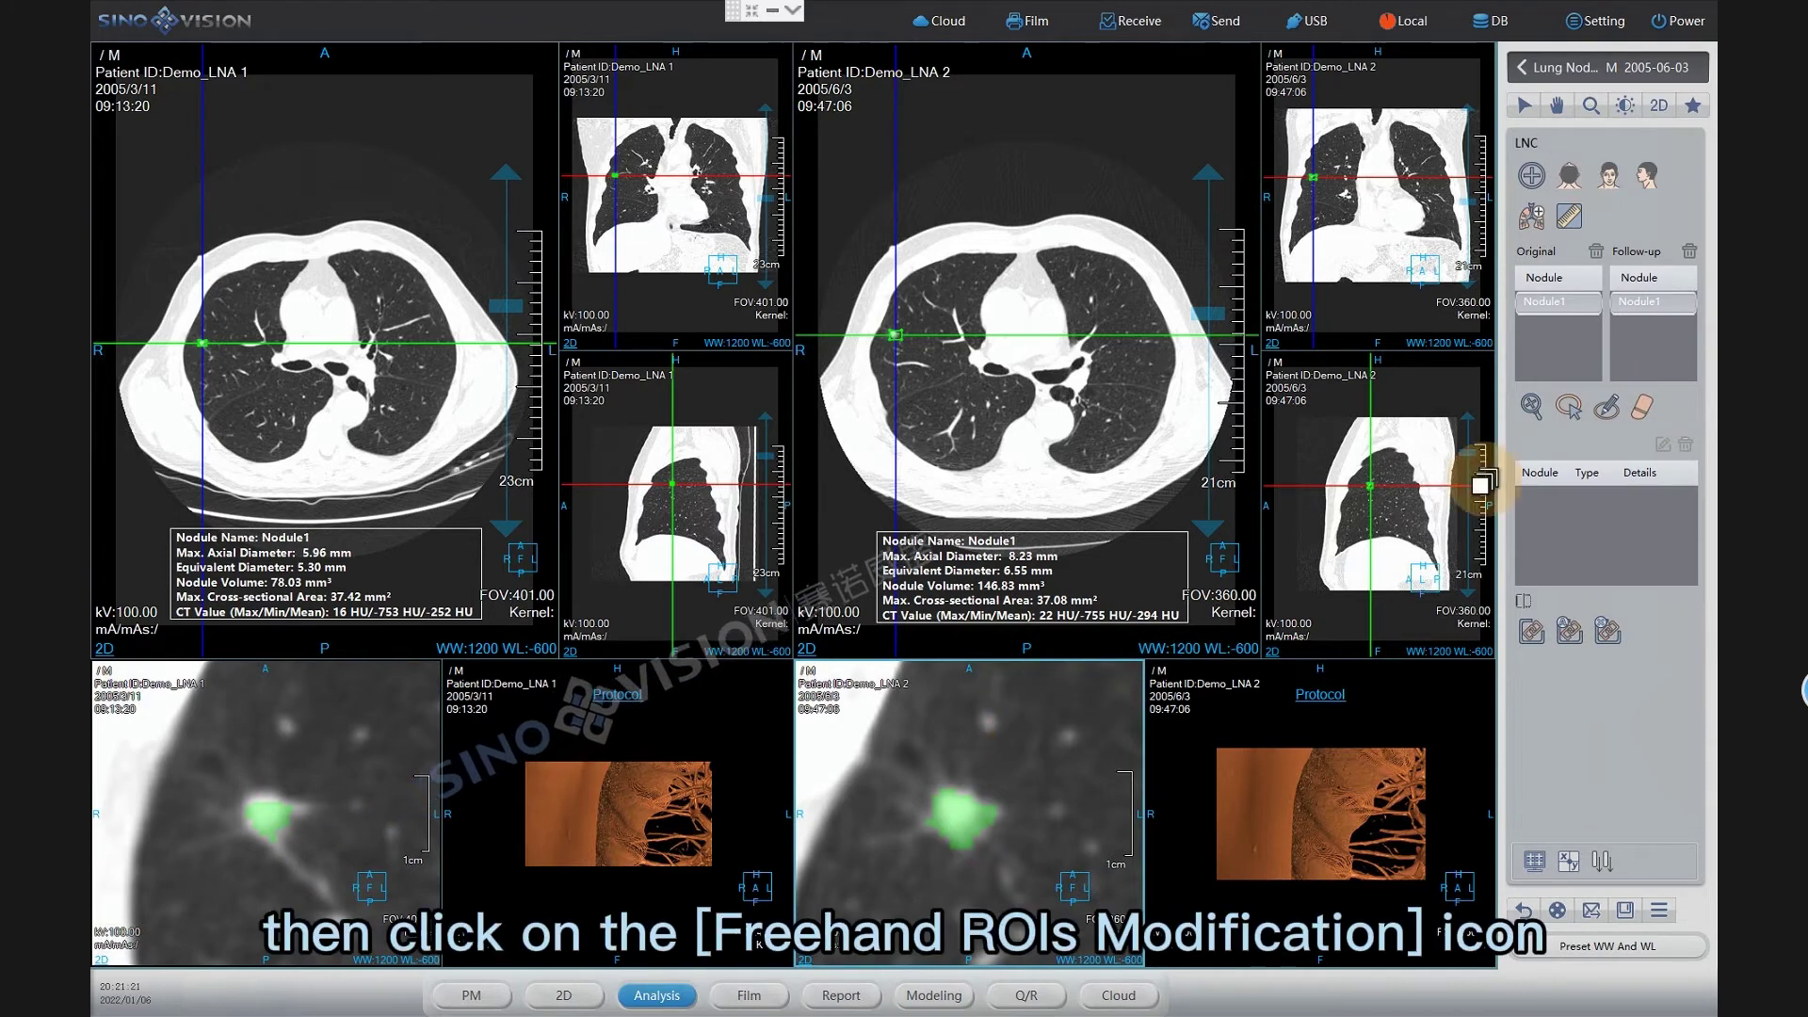
pyautogui.click(1604, 409)
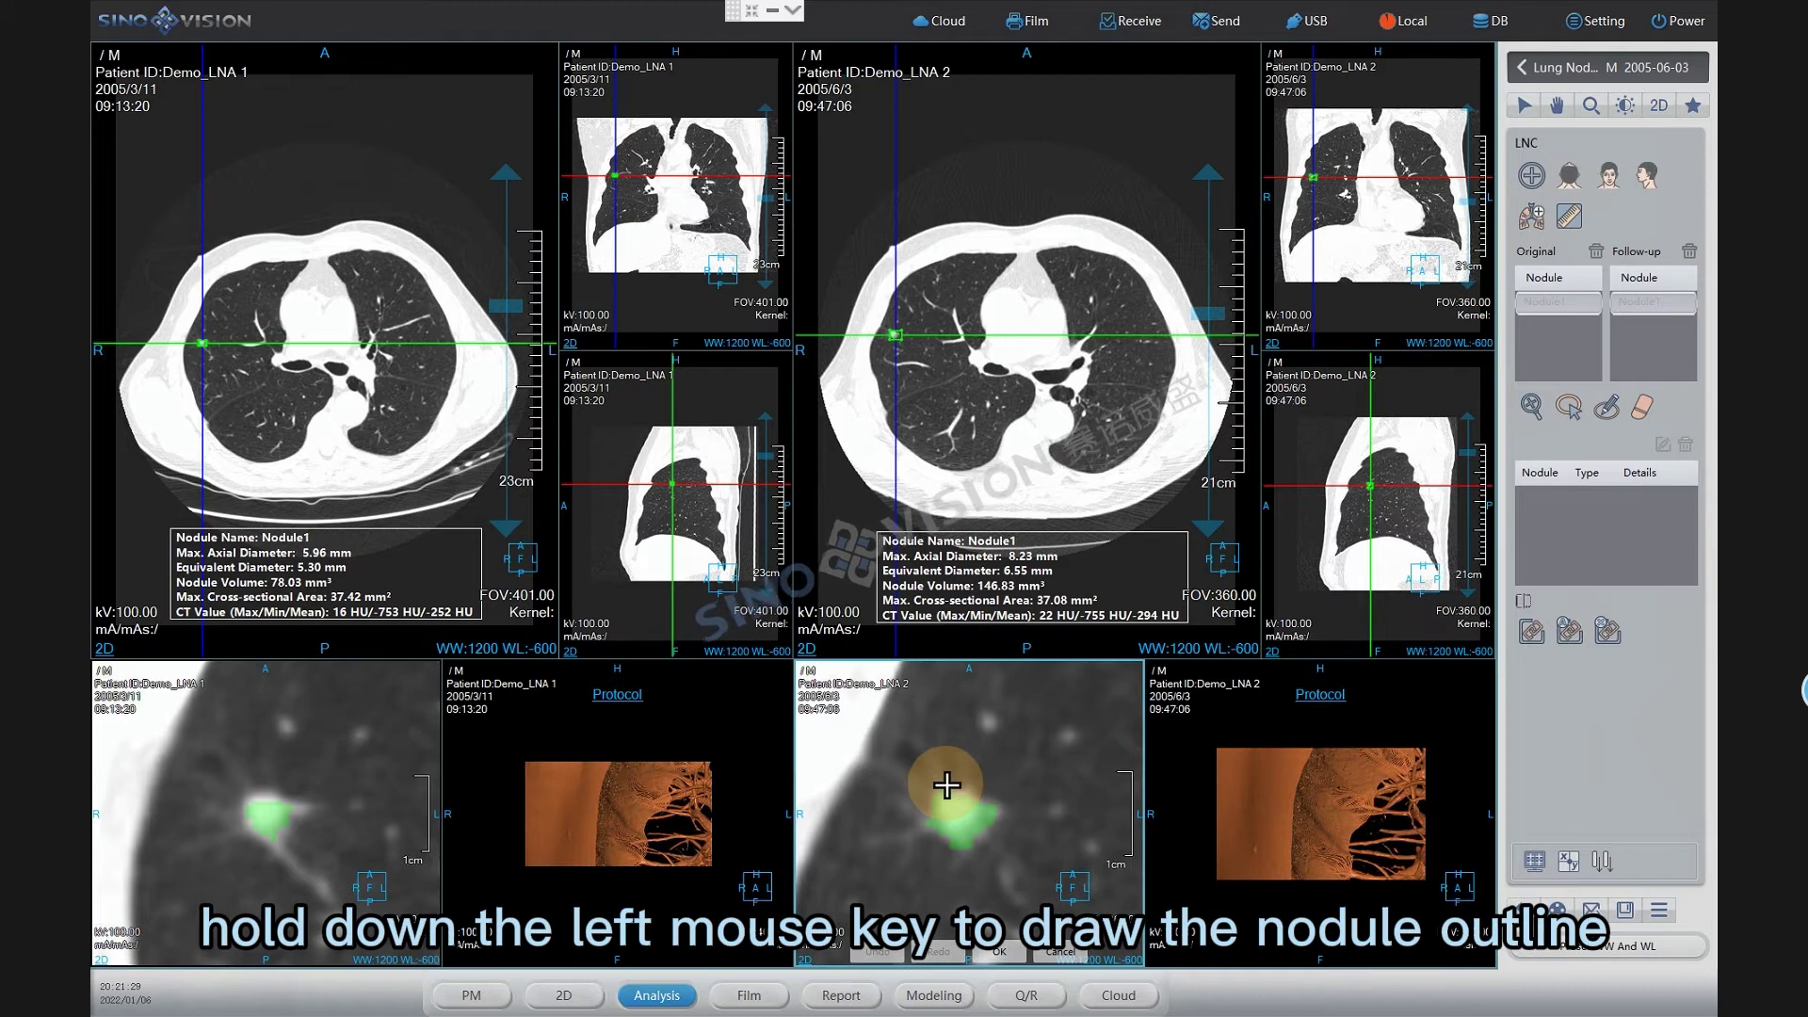
pyautogui.moveTo(947, 786)
pyautogui.mouseDown()
pyautogui.moveTo(980, 788)
pyautogui.moveTo(993, 823)
pyautogui.moveTo(974, 843)
pyautogui.moveTo(930, 807)
pyautogui.mouseUp()
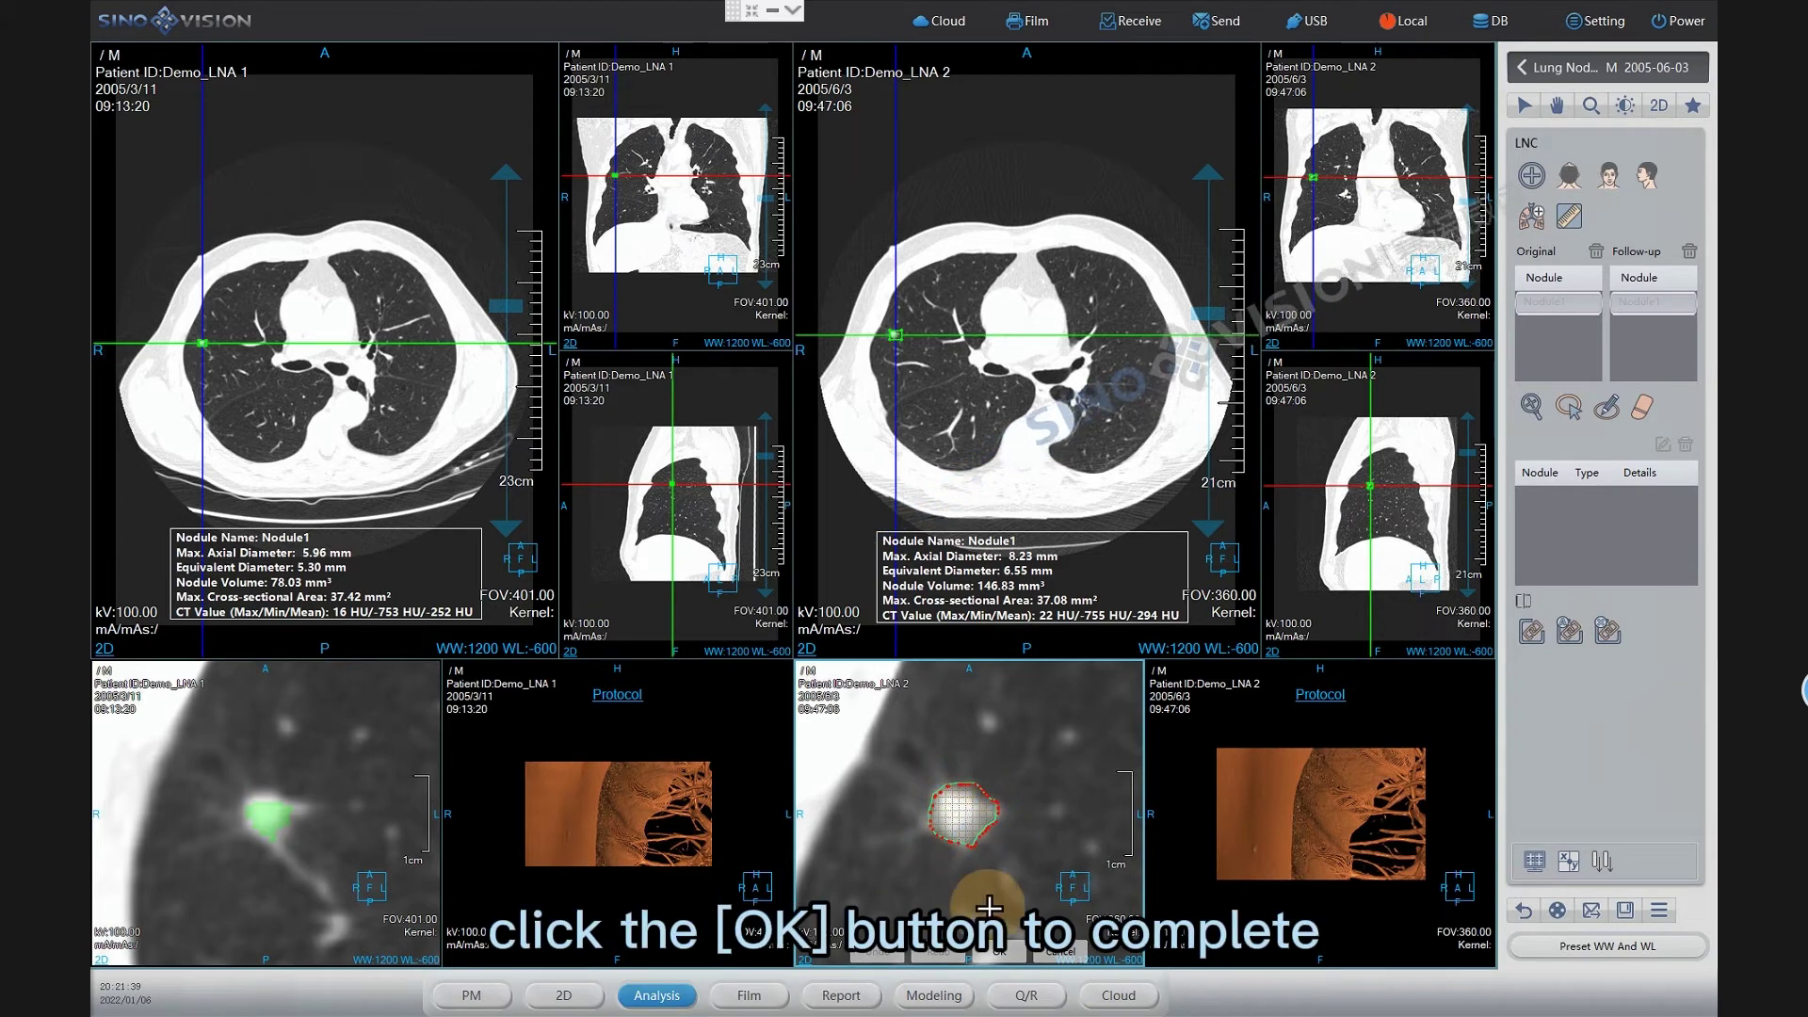
pyautogui.click(1004, 953)
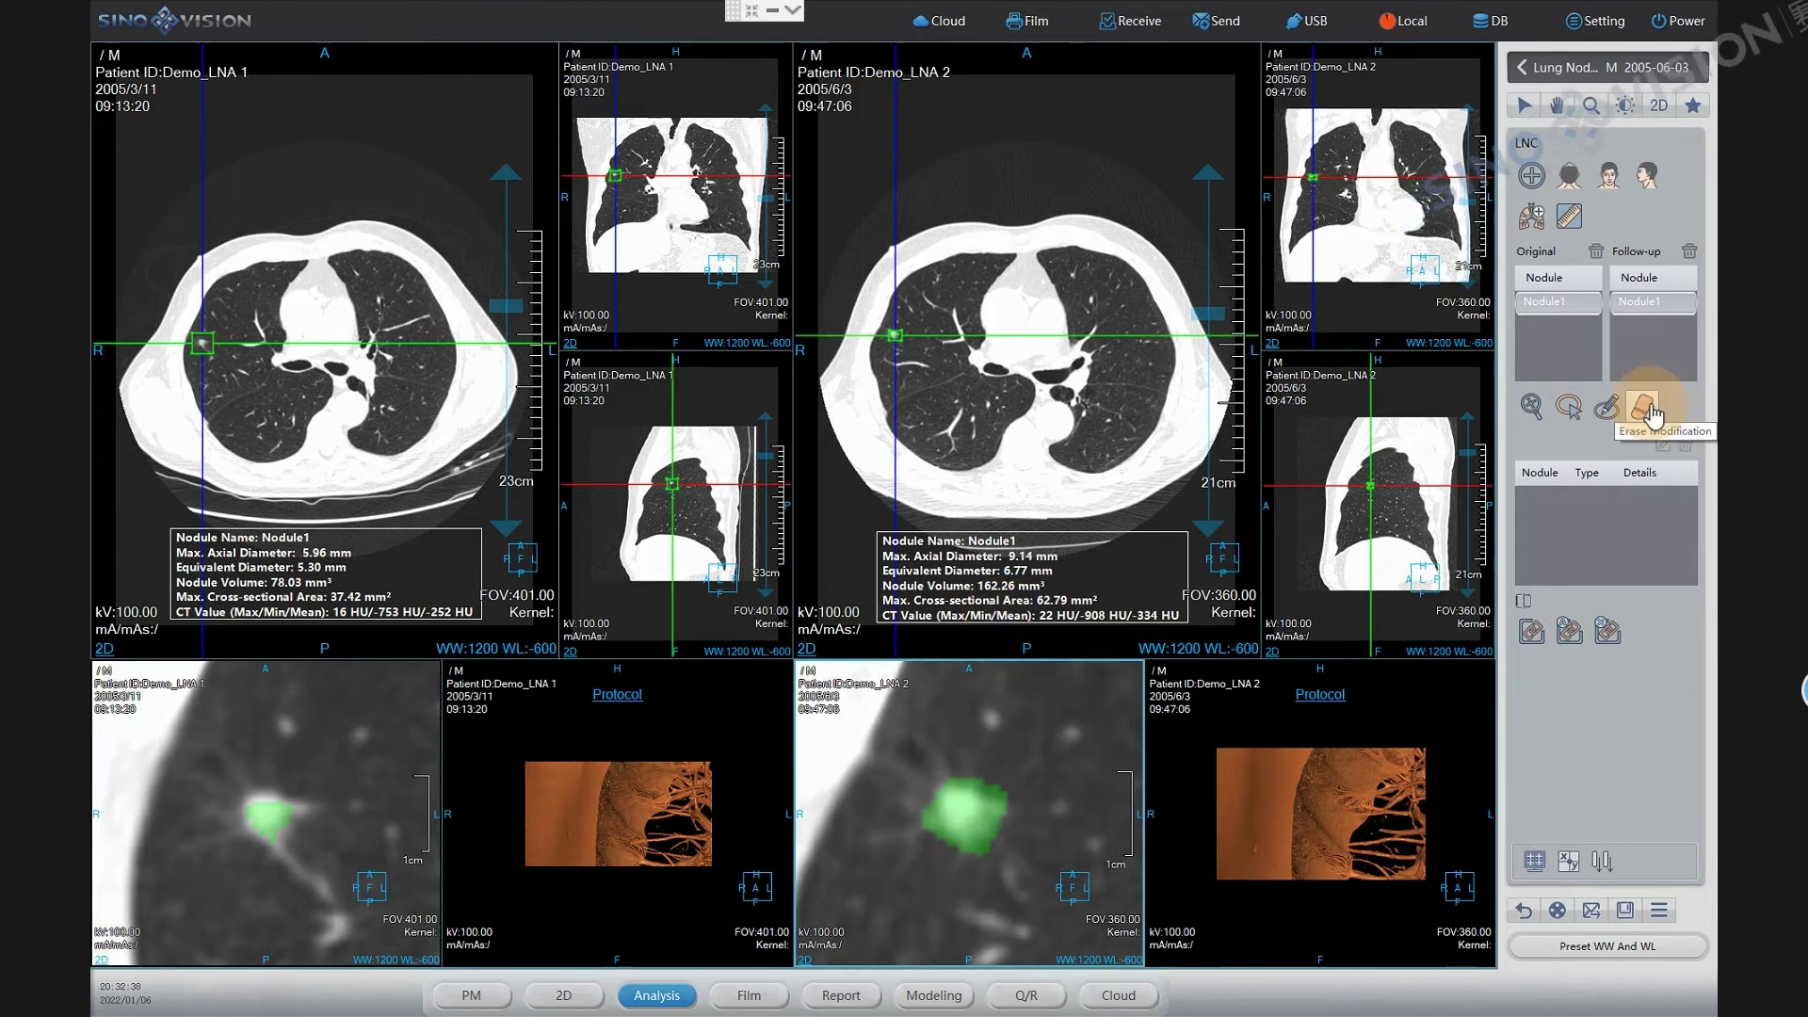
# Erase excess mask from the follow-up Nodule1, reducing it to 142.38 mm³ and 6.48 mm equivalent diameter.
pyautogui.click(1643, 407)
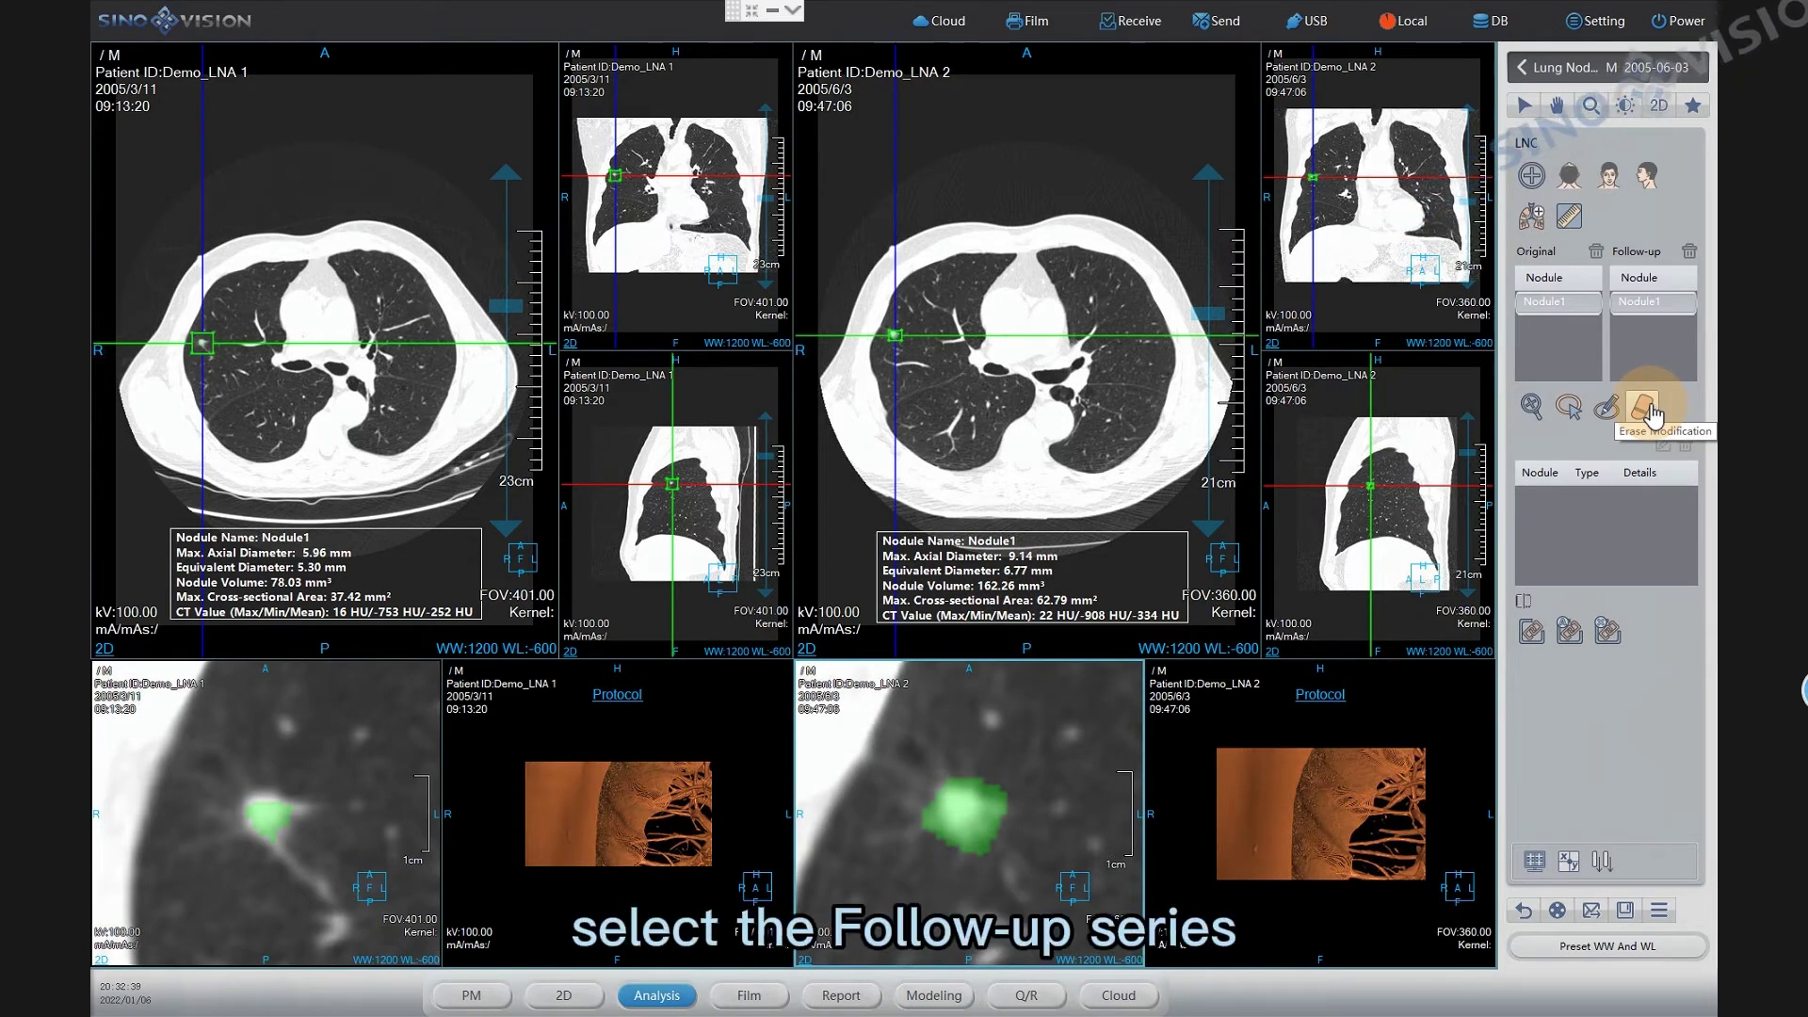
pyautogui.click(1245, 692)
pyautogui.click(1020, 803)
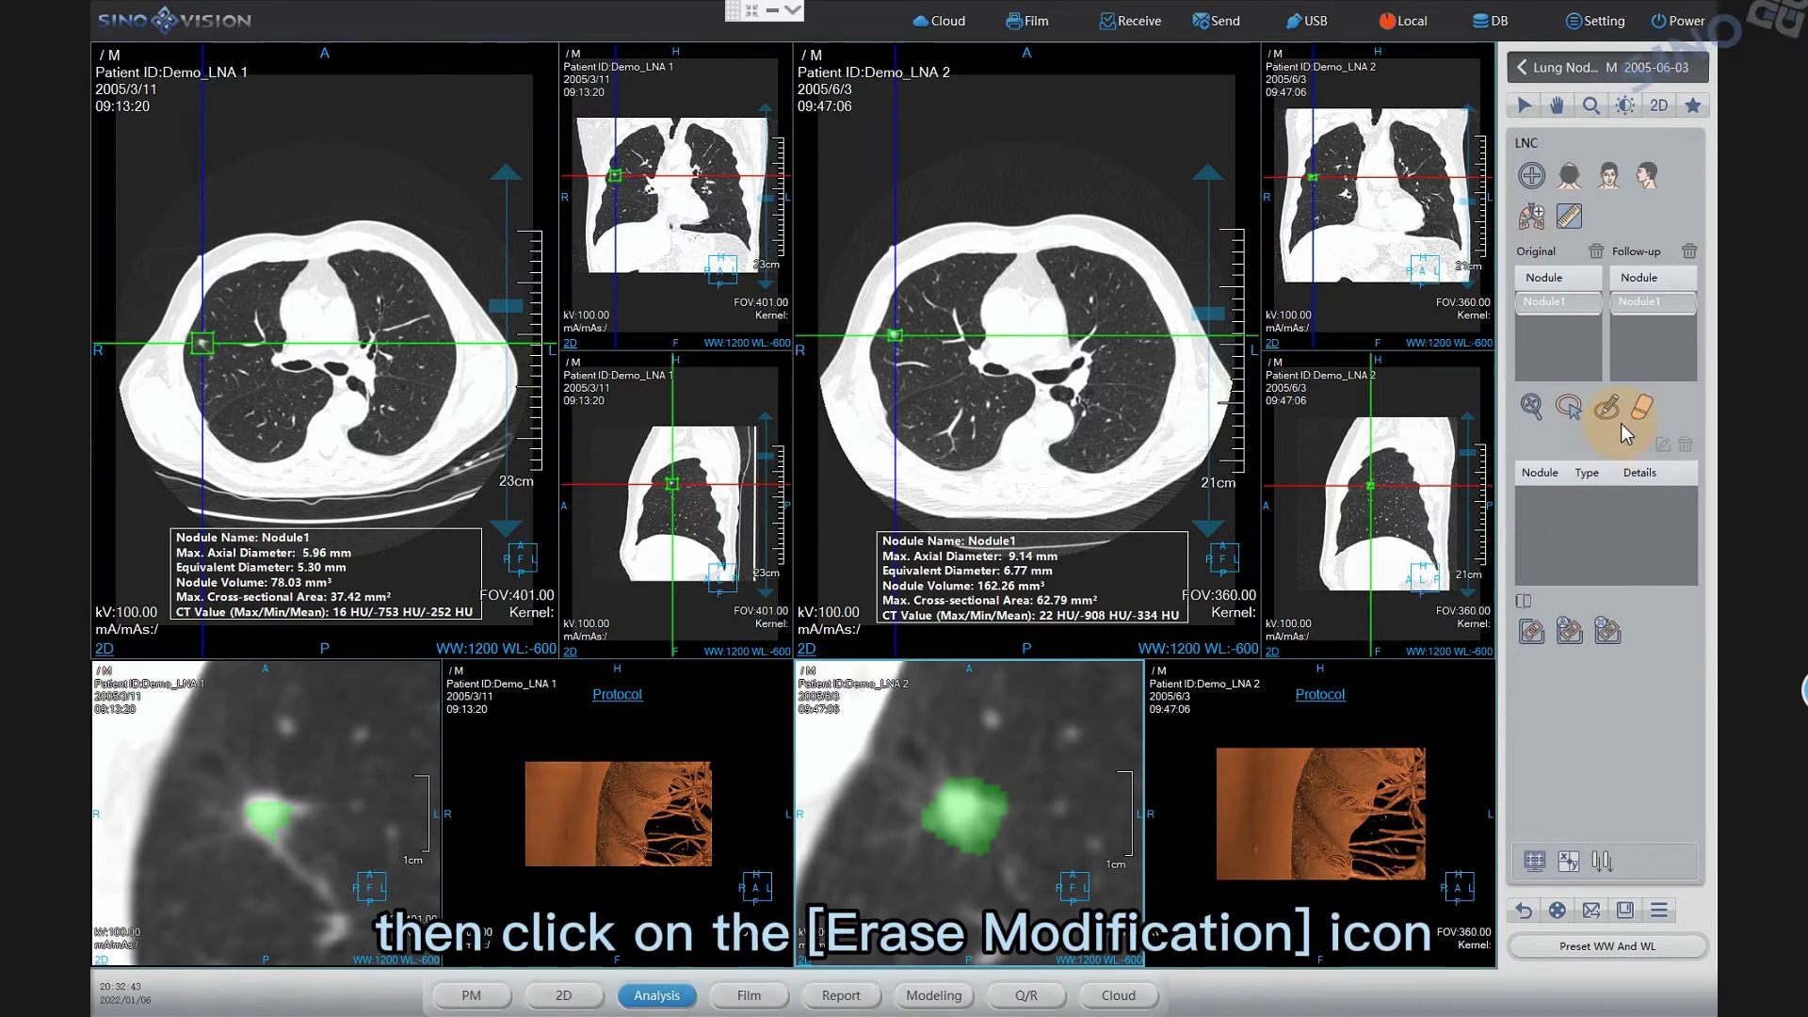
pyautogui.click(1636, 415)
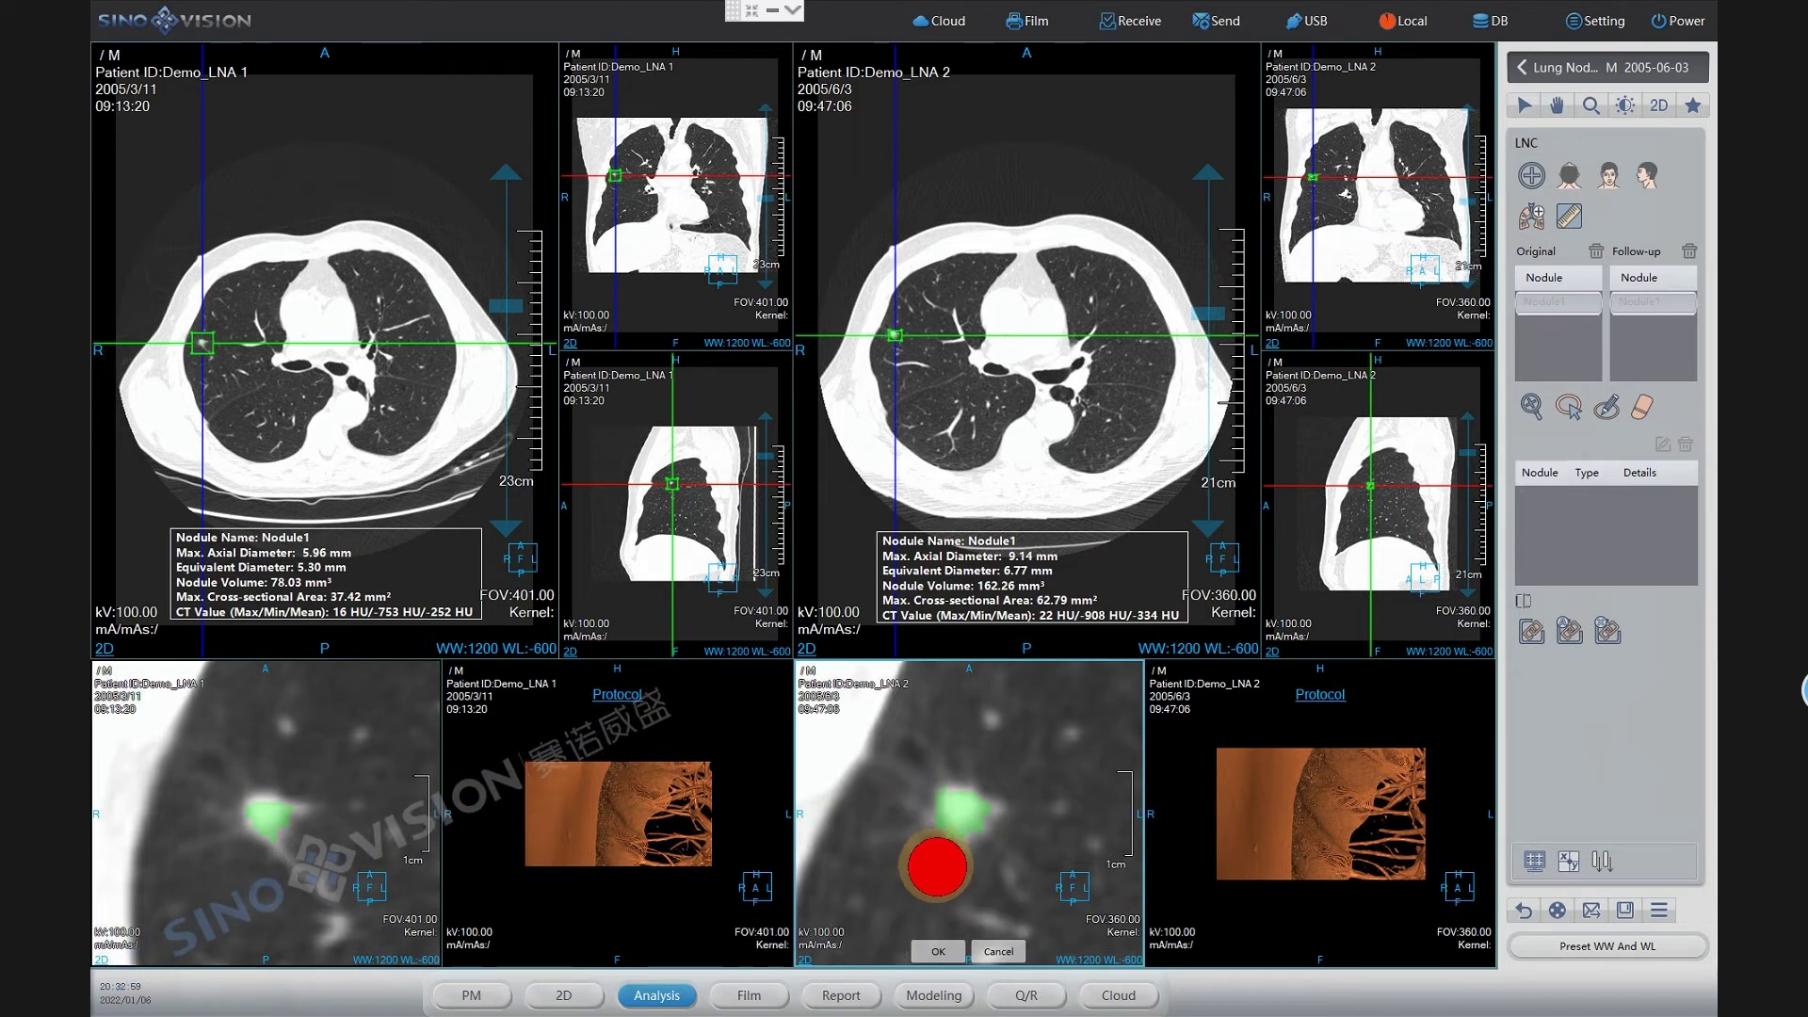
pyautogui.click(937, 953)
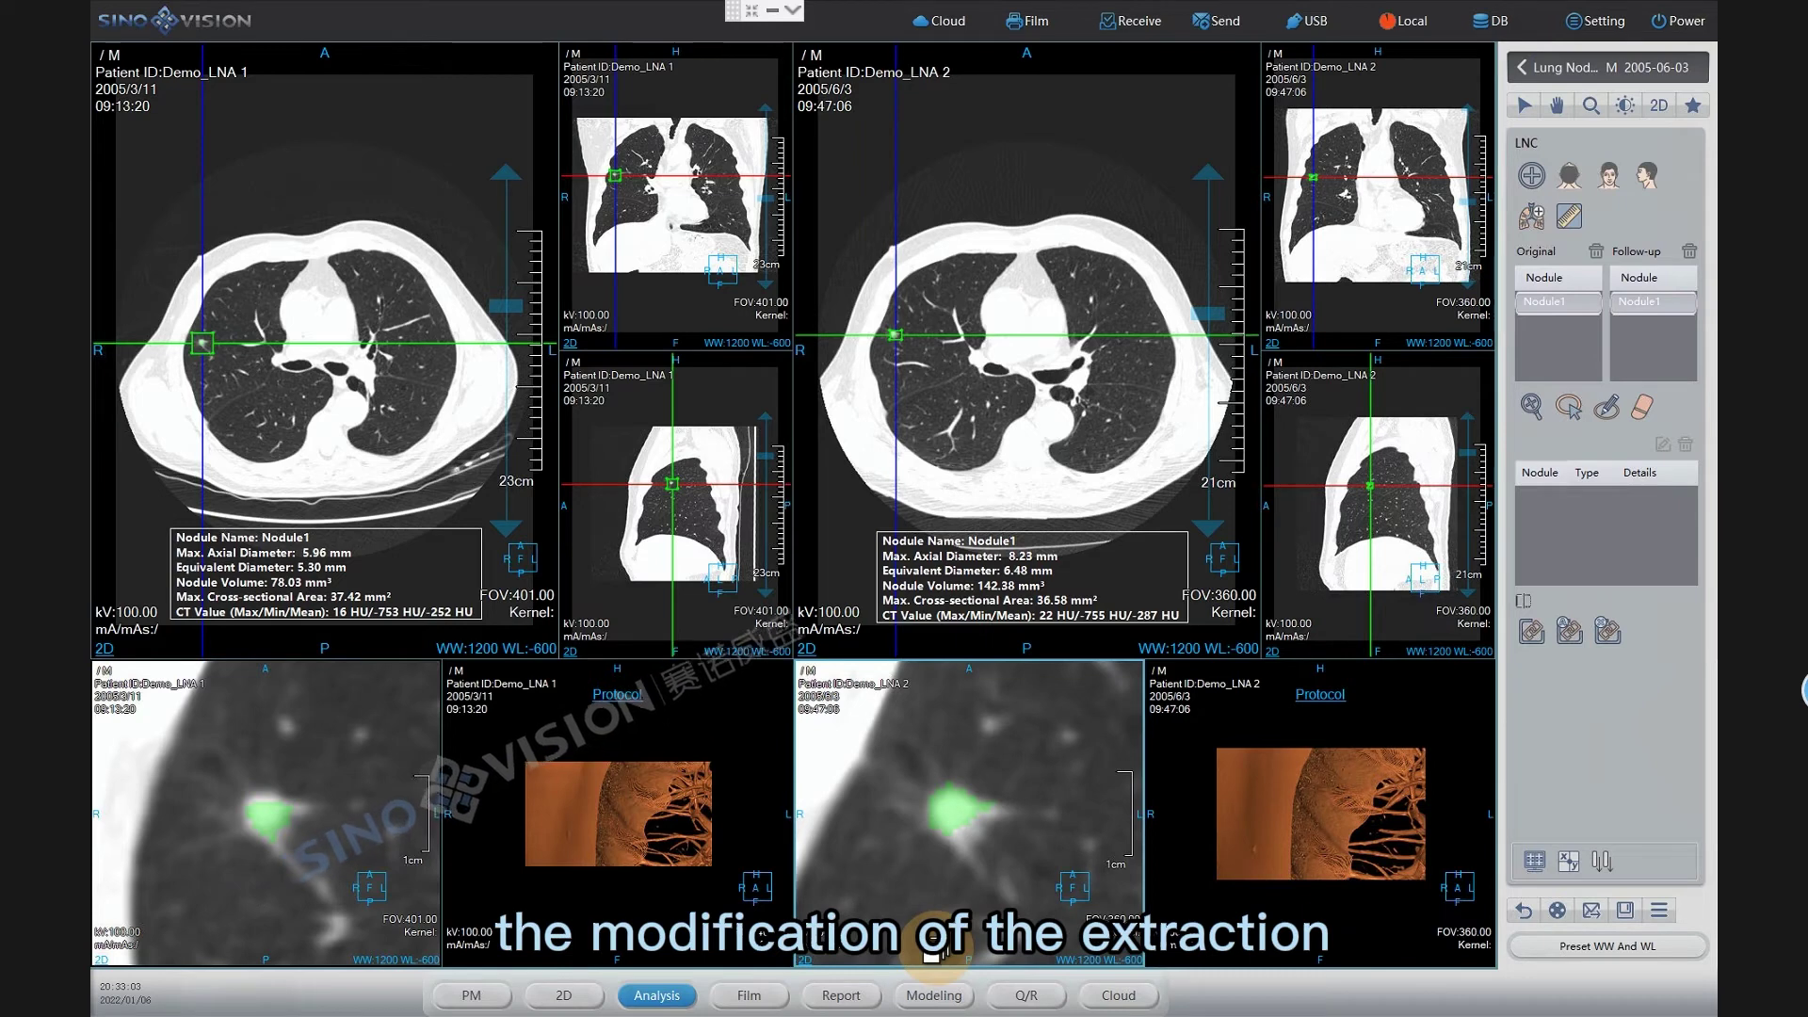